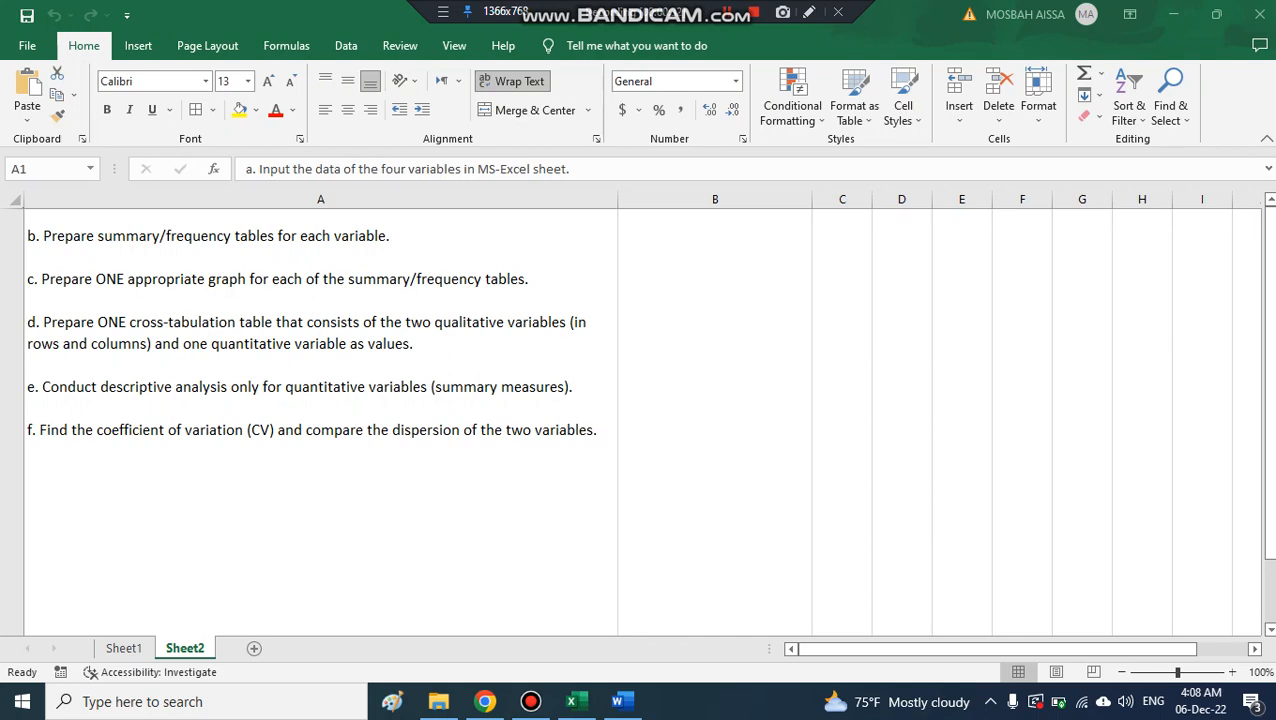
Switch to Sheet1 and close the PivotTable field list
{"action": "key", "text": "alt+Tab"}
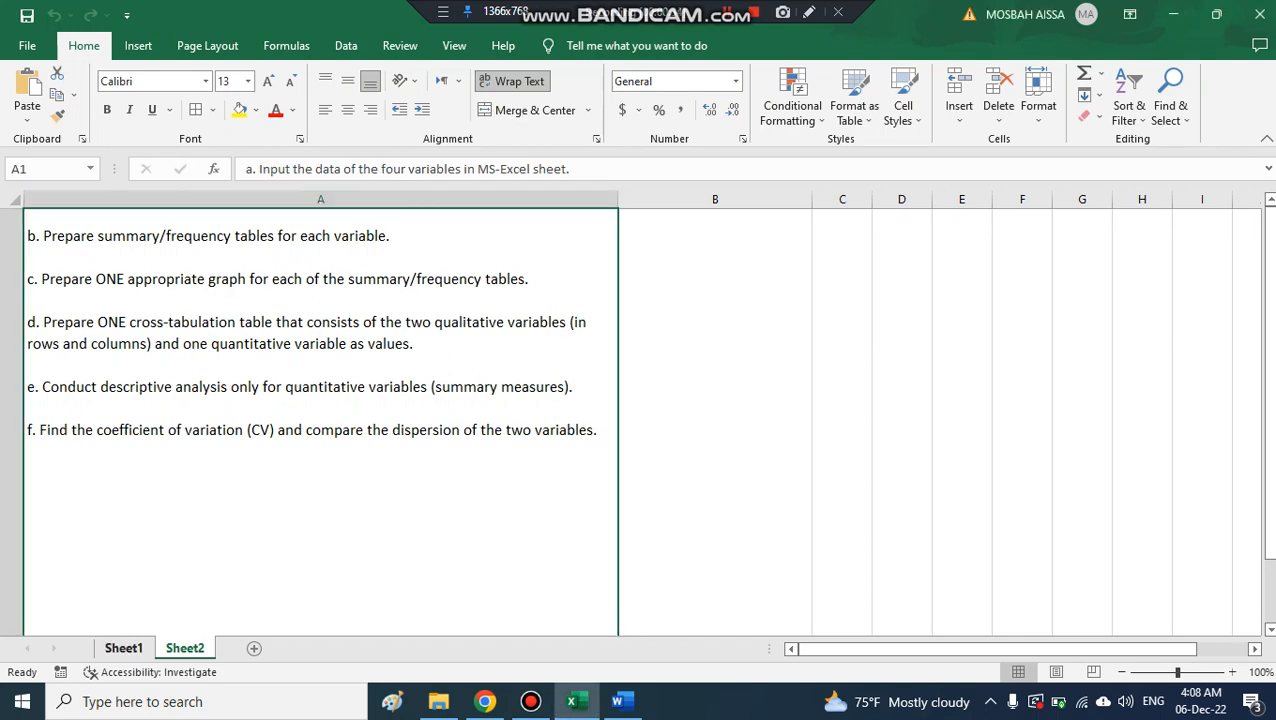
{"action": "key", "text": "ctrl+Page_Up"}
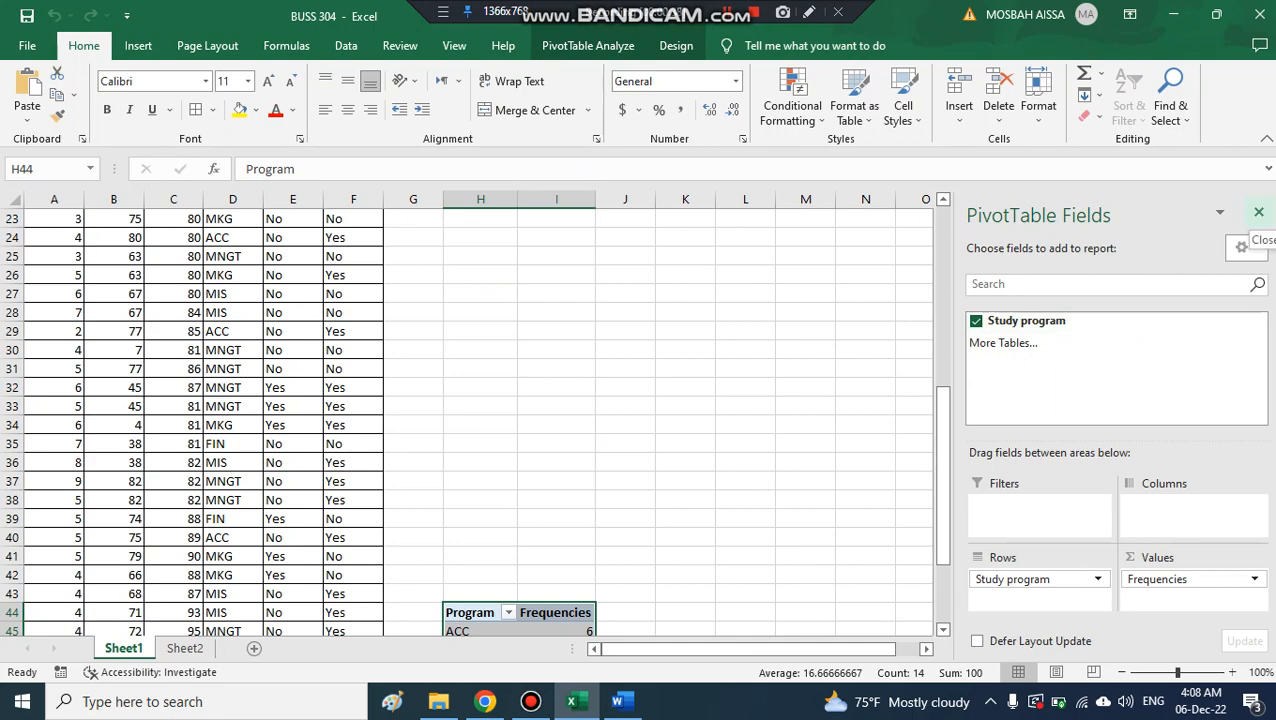
{"action": "left_click", "coordinate": [1258, 212]}
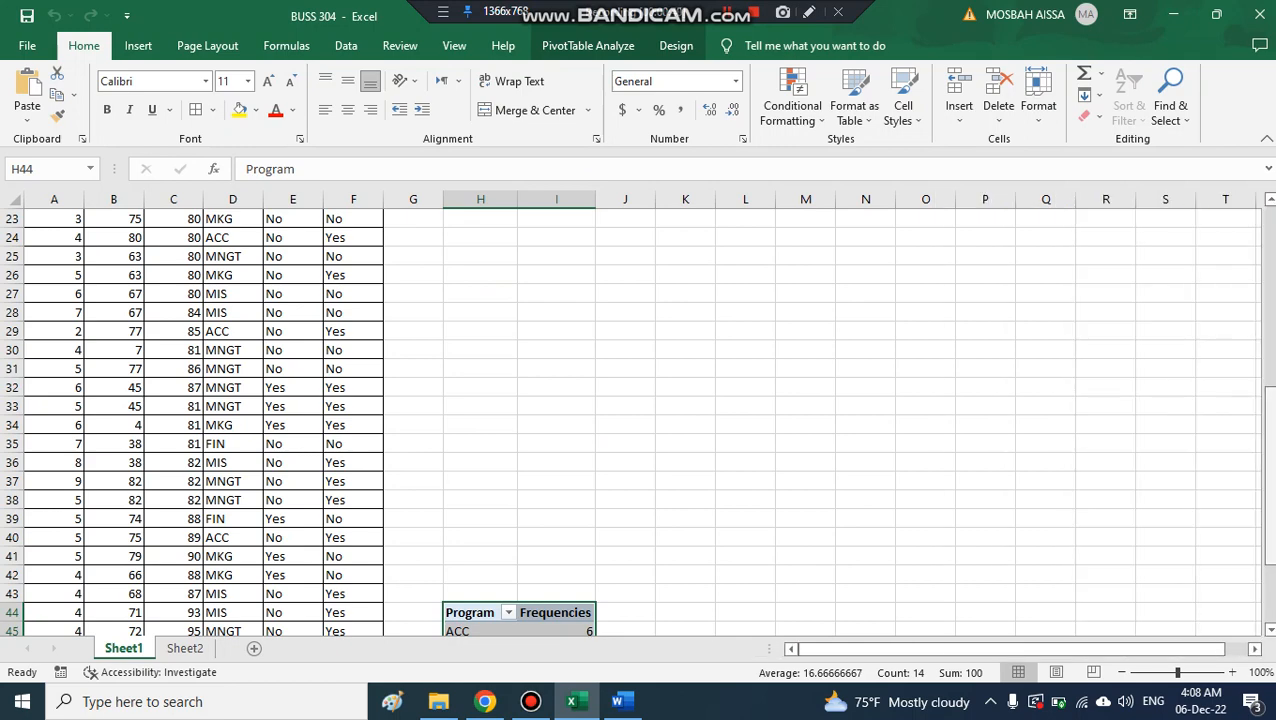
Review the dataset's six variable columns, from Number of siblings through Marital status
{"action": "left_click_drag", "start_coordinate": [1268, 470], "coordinate": [1268, 292]}
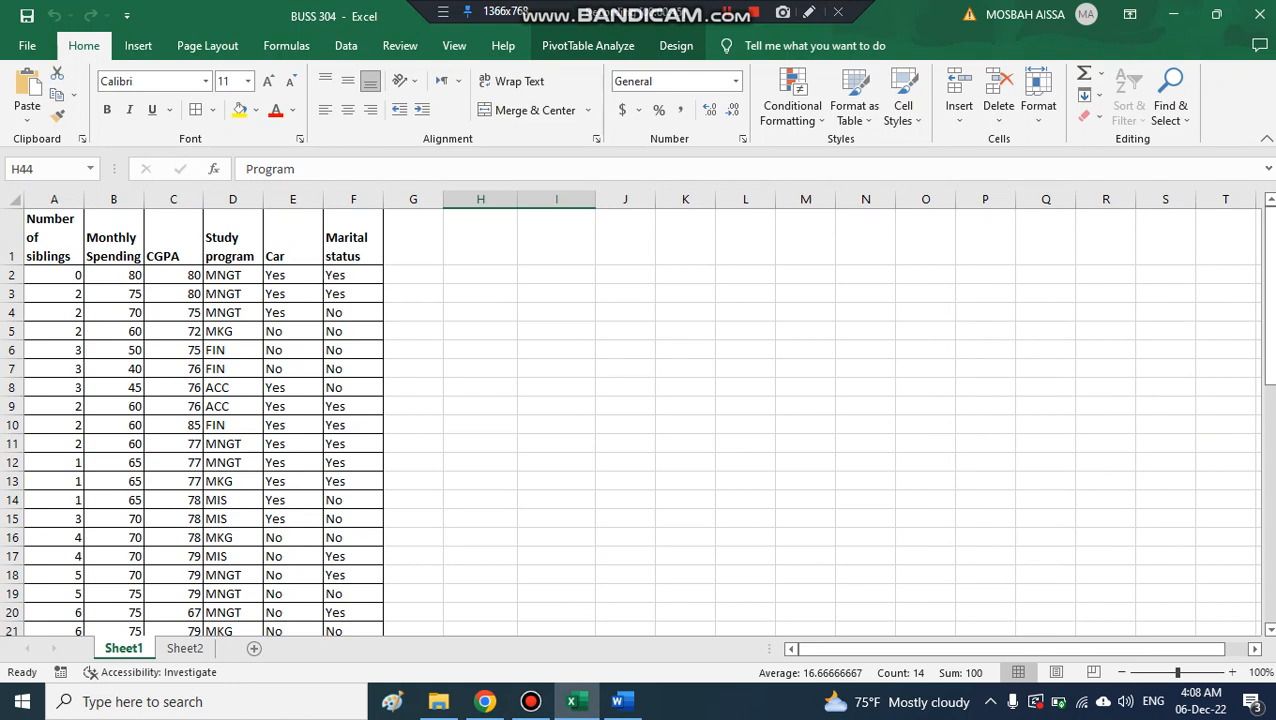
{"action": "left_click", "coordinate": [54, 237]}
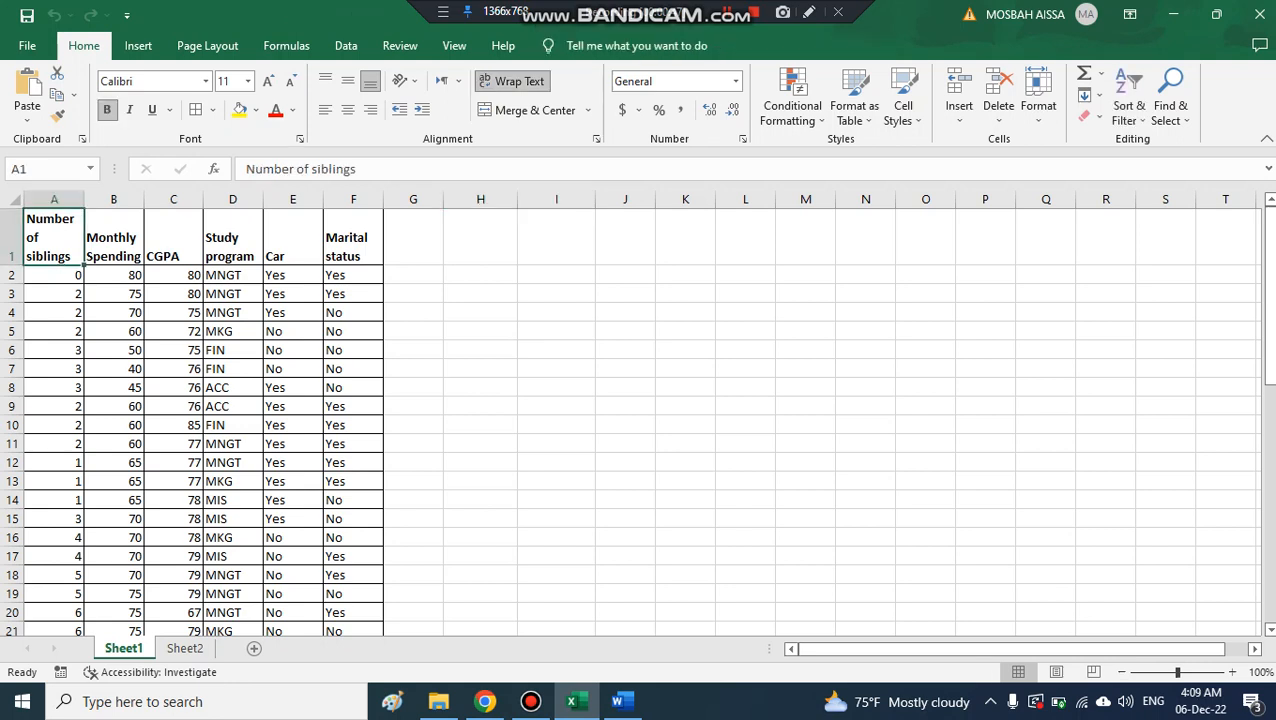
{"action": "left_click", "coordinate": [113, 237]}
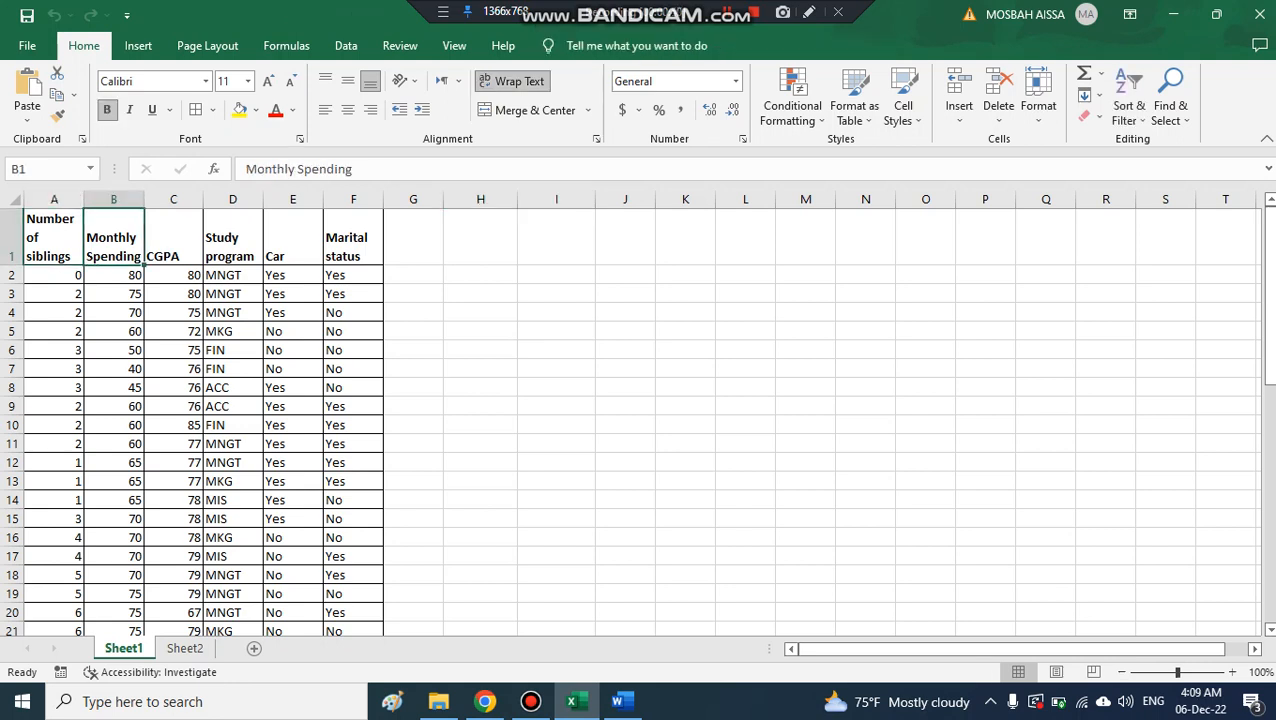
{"action": "left_click", "coordinate": [173, 237]}
{"action": "left_click", "coordinate": [232, 237]}
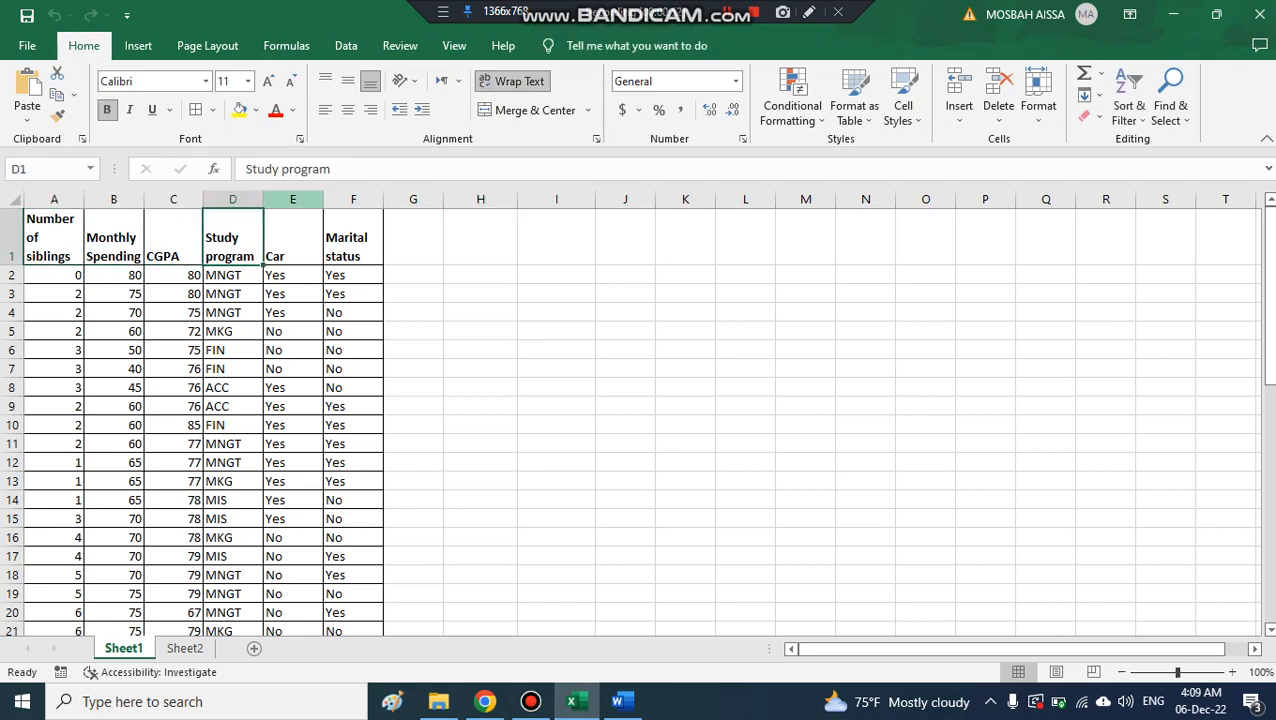
{"action": "left_click", "coordinate": [292, 199]}
{"action": "left_click", "coordinate": [353, 199]}
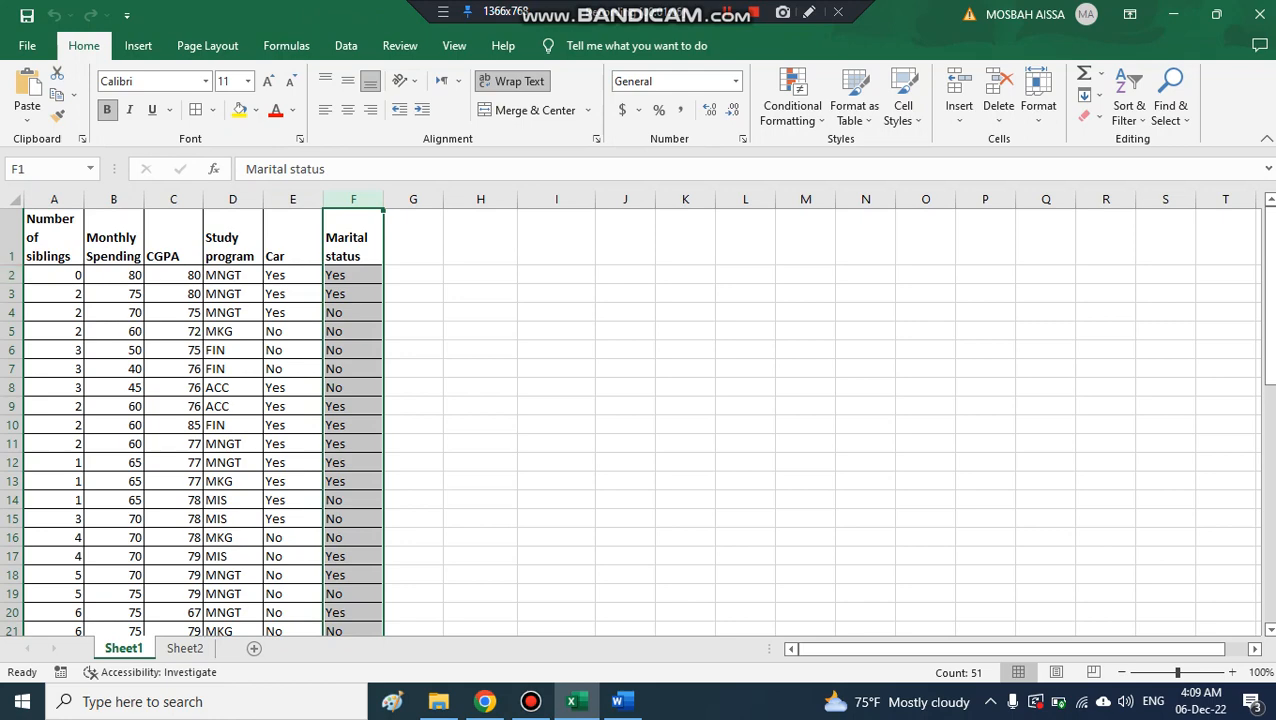
Delete the Program frequency pivot table in H44:I50, beside the end of the dataset
{"action": "left_click_drag", "start_coordinate": [1268, 355], "coordinate": [1268, 372]}
{"action": "left_click_drag", "start_coordinate": [1268, 515], "coordinate": [1268, 525]}
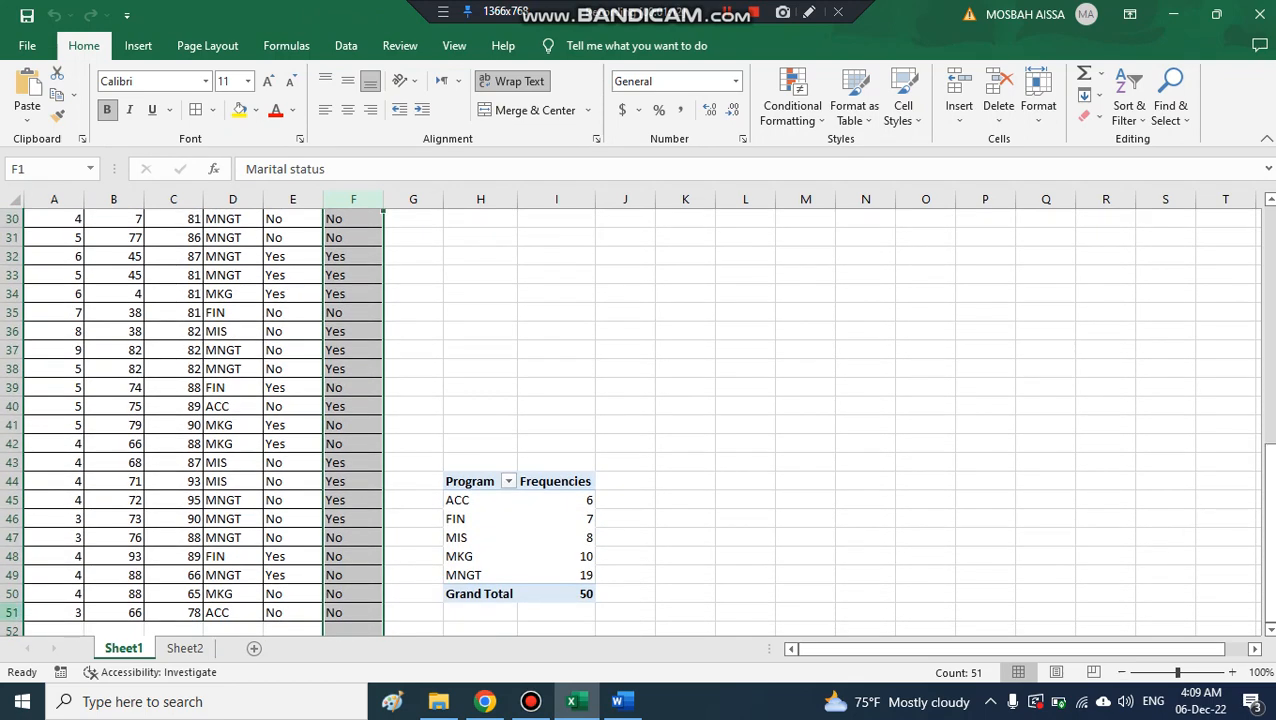
{"action": "left_click", "coordinate": [12, 612]}
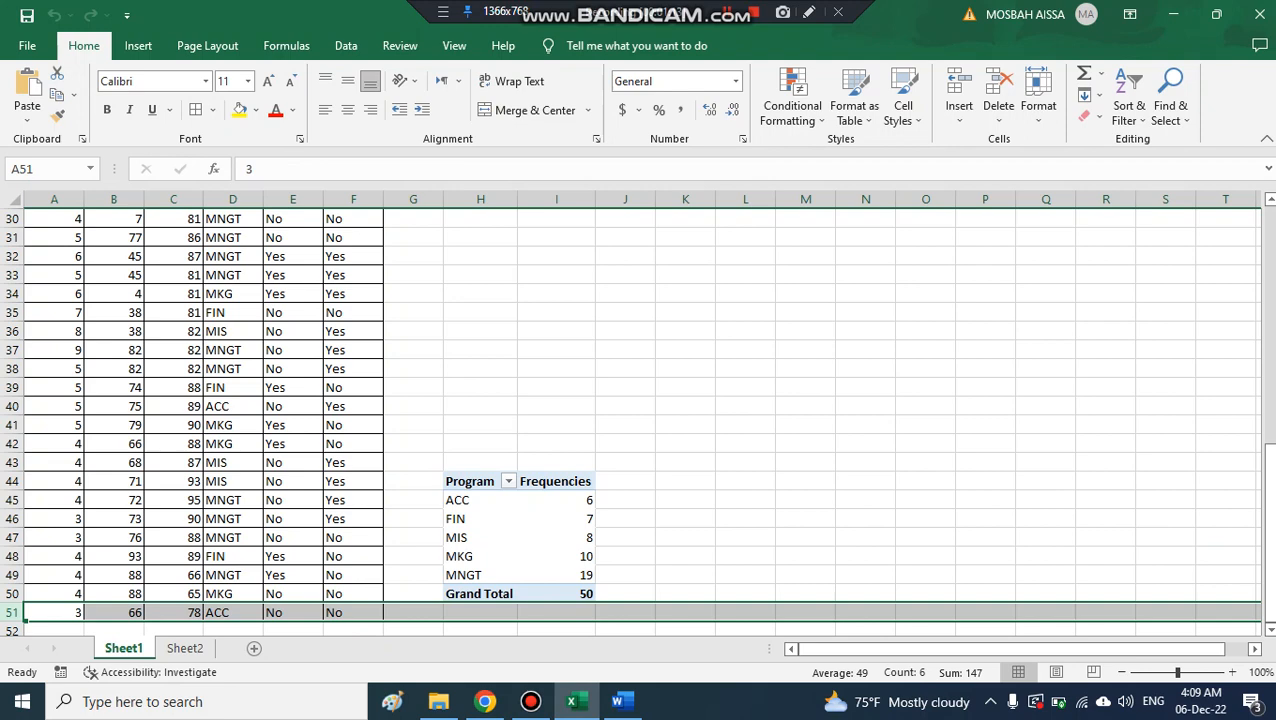
{"action": "left_click_drag", "start_coordinate": [470, 481], "coordinate": [572, 594]}
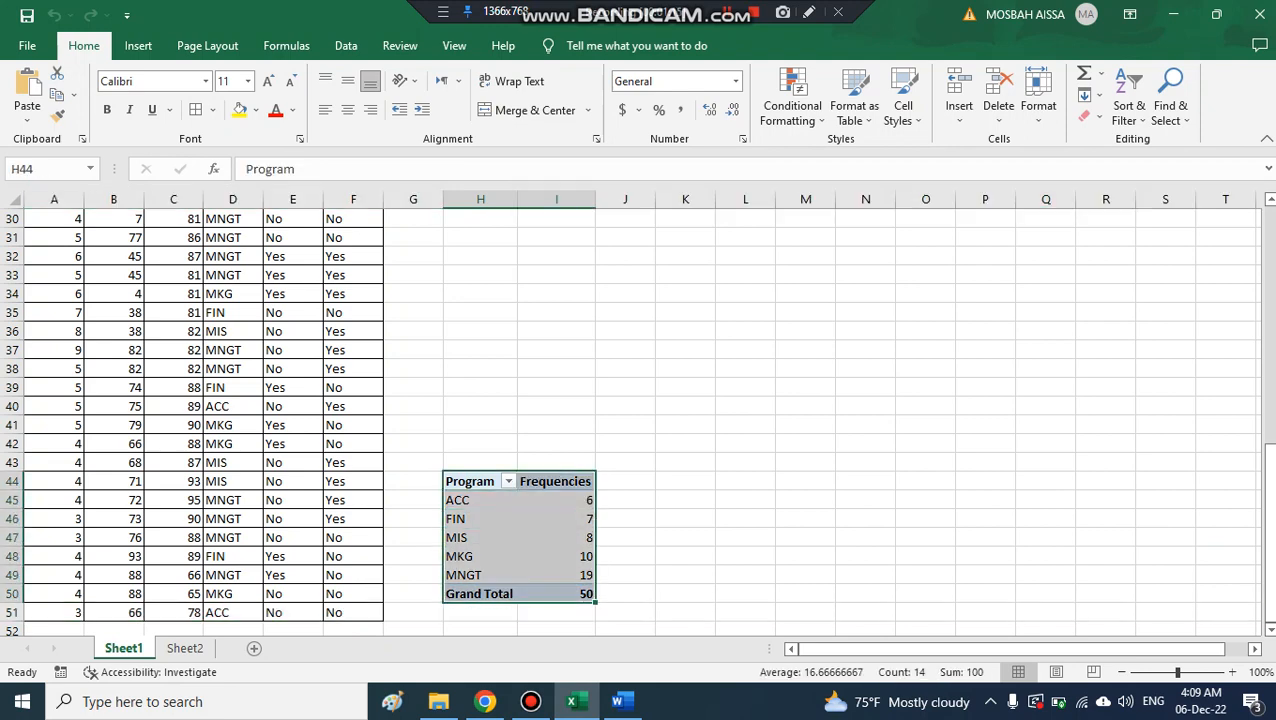
{"action": "key", "text": "Delete"}
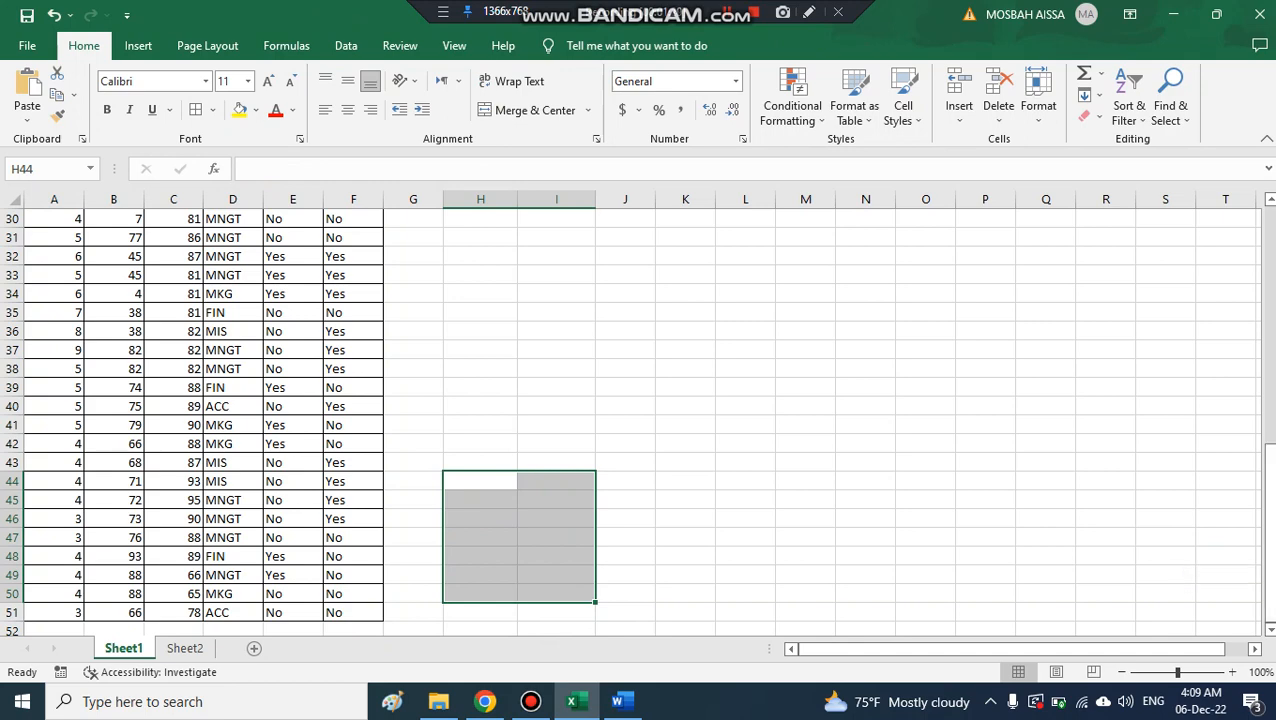
Examine the quantitative variables Number of siblings, Monthly Spending and CGPA at the start of the dataset
{"action": "scroll", "coordinate": [640, 420], "scroll_direction": "up", "scroll_amount": 7}
{"action": "left_click_drag", "start_coordinate": [1267, 340], "coordinate": [1267, 300]}
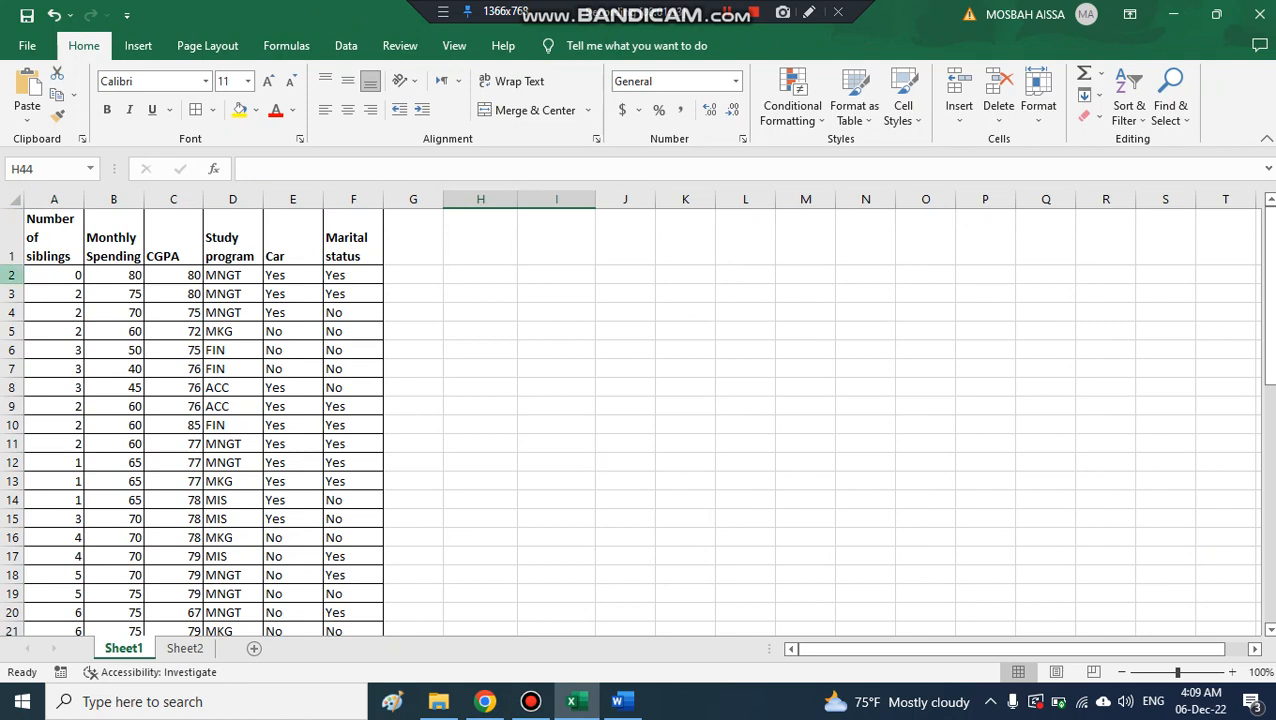
{"action": "left_click", "coordinate": [54, 275]}
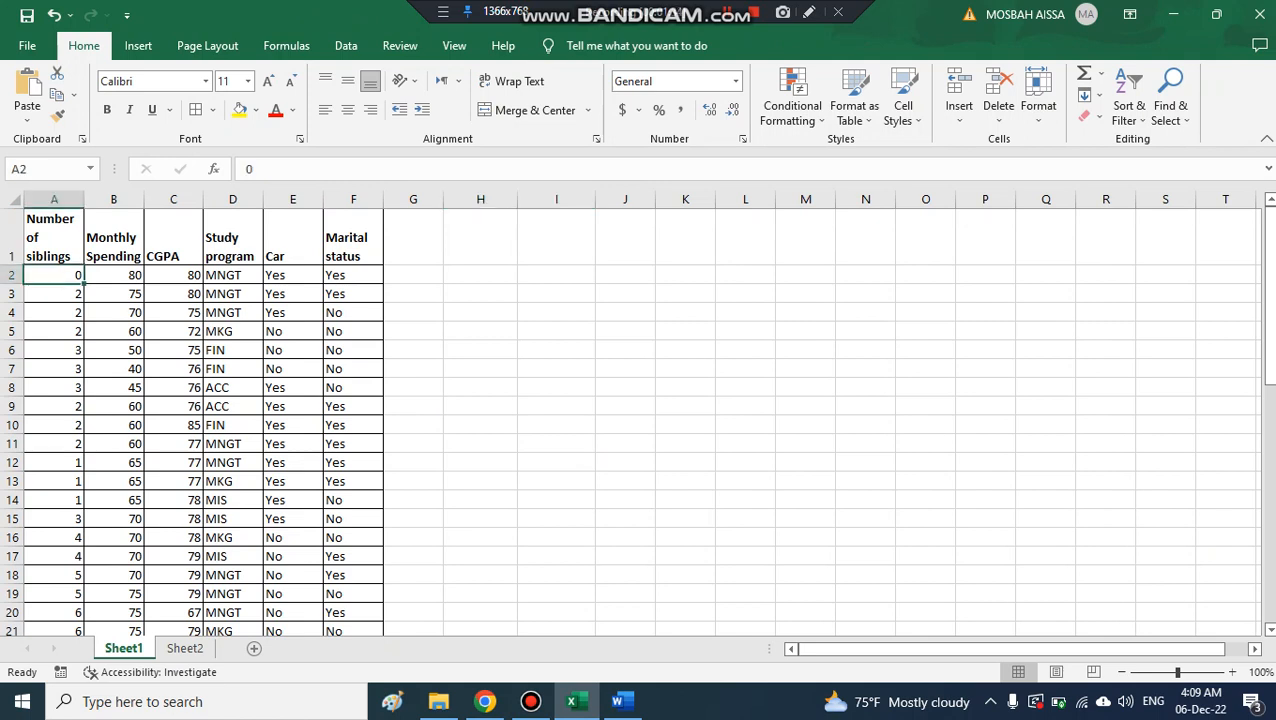
{"action": "left_click", "coordinate": [113, 237]}
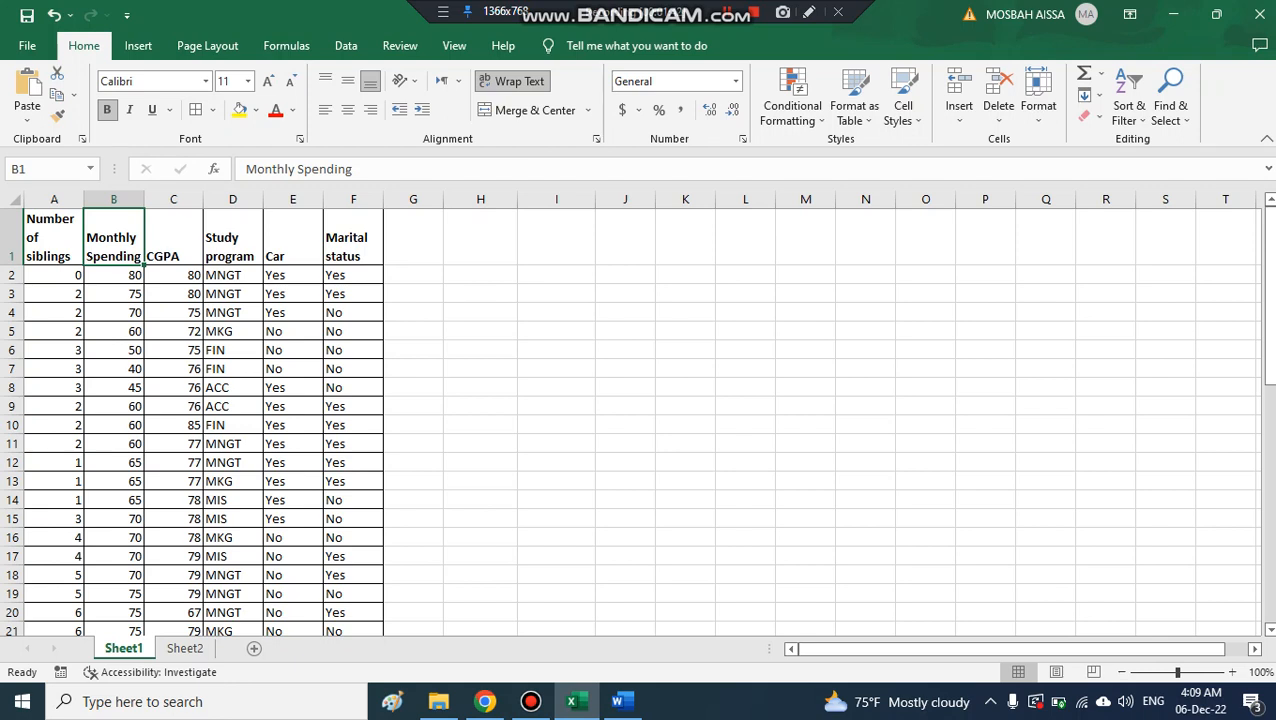
{"action": "left_click", "coordinate": [173, 237]}
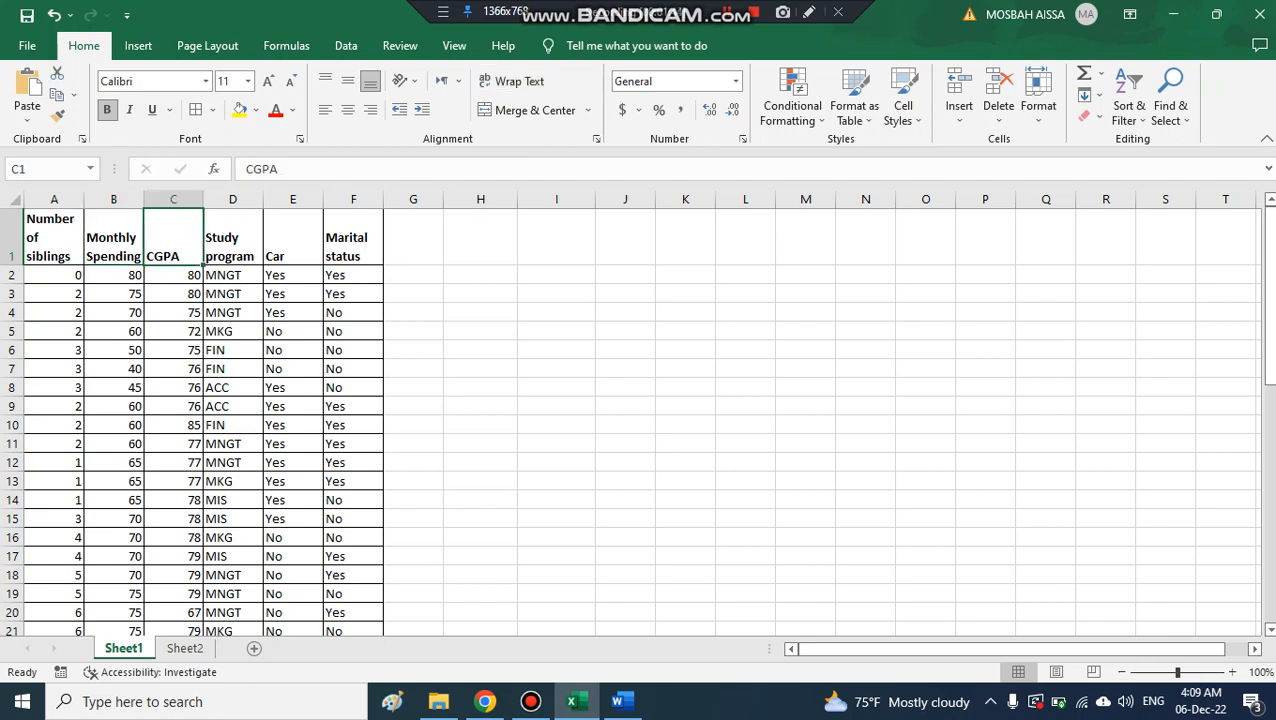
Inspect the different category codes in the Study program column
{"action": "left_click", "coordinate": [232, 237]}
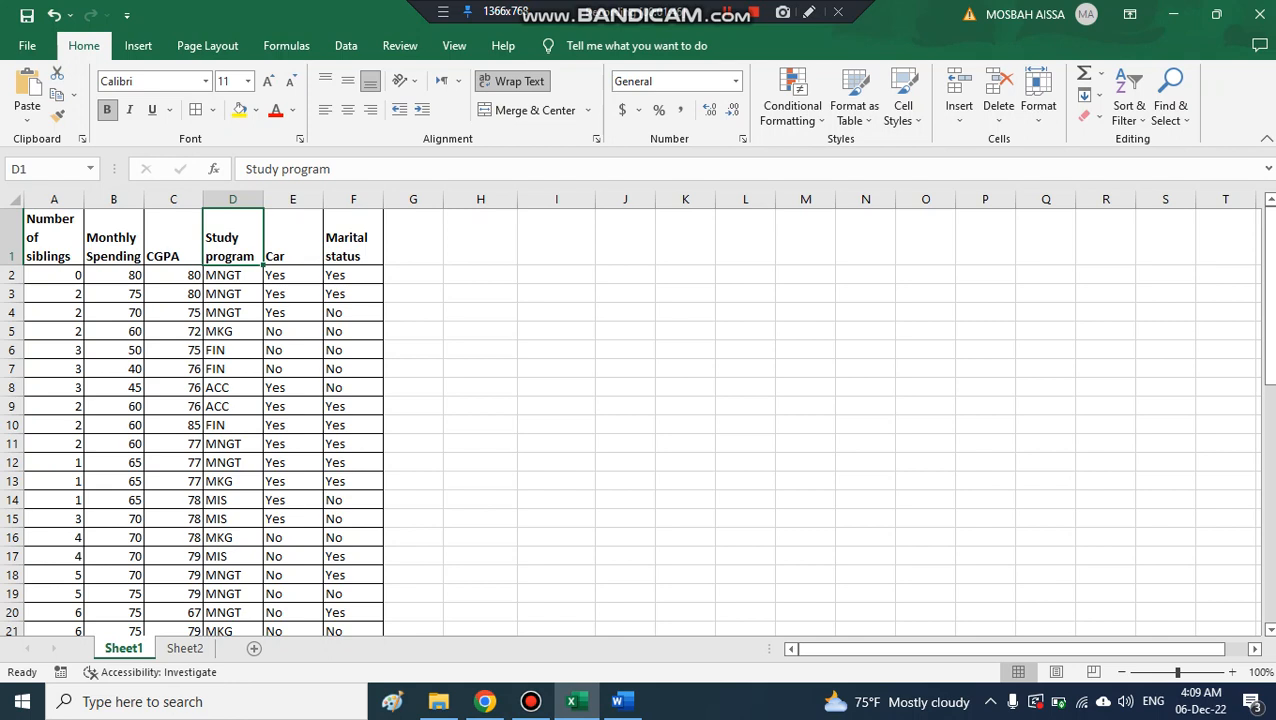
{"action": "left_click", "coordinate": [232, 275]}
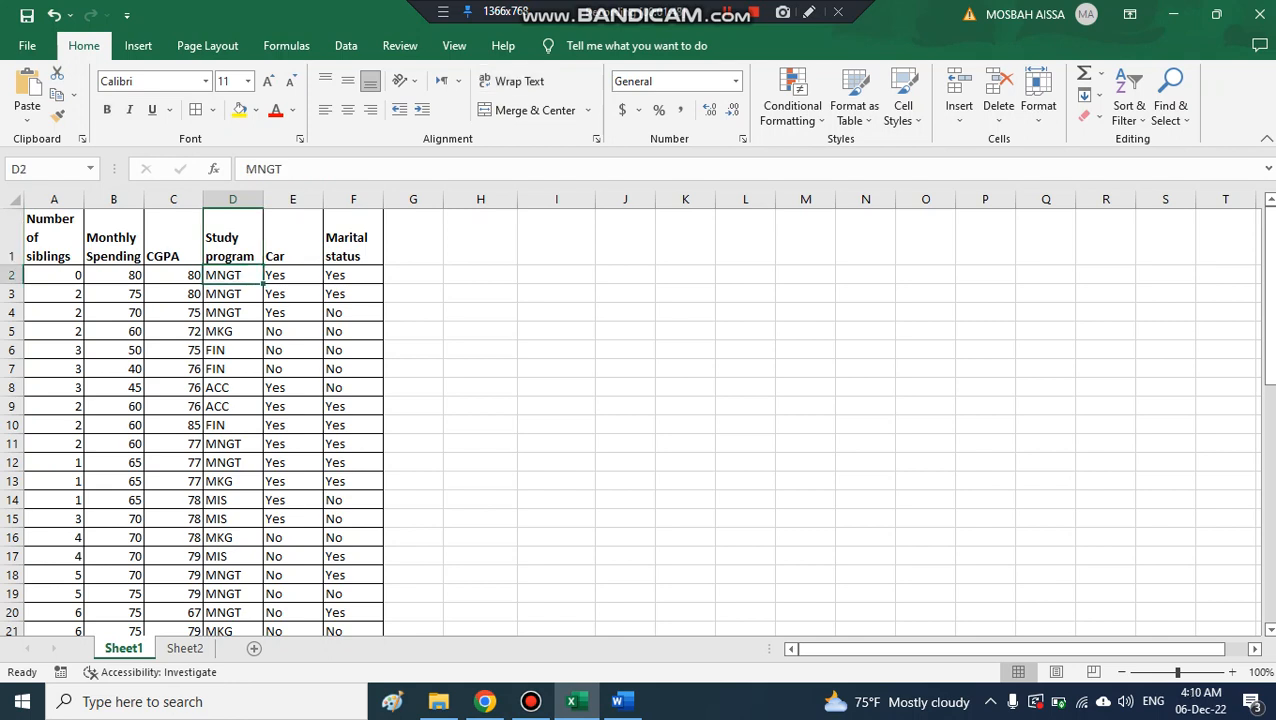
{"action": "left_click", "coordinate": [232, 331]}
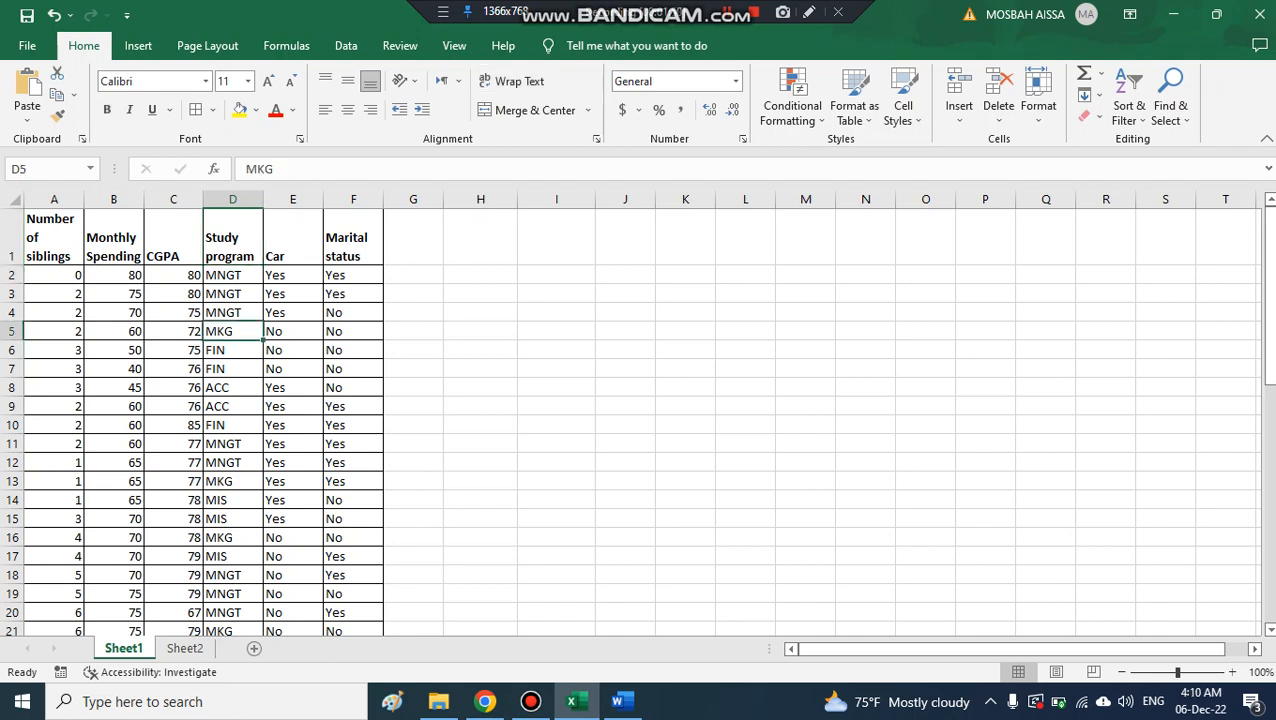
{"action": "left_click", "coordinate": [232, 350]}
{"action": "left_click", "coordinate": [232, 387]}
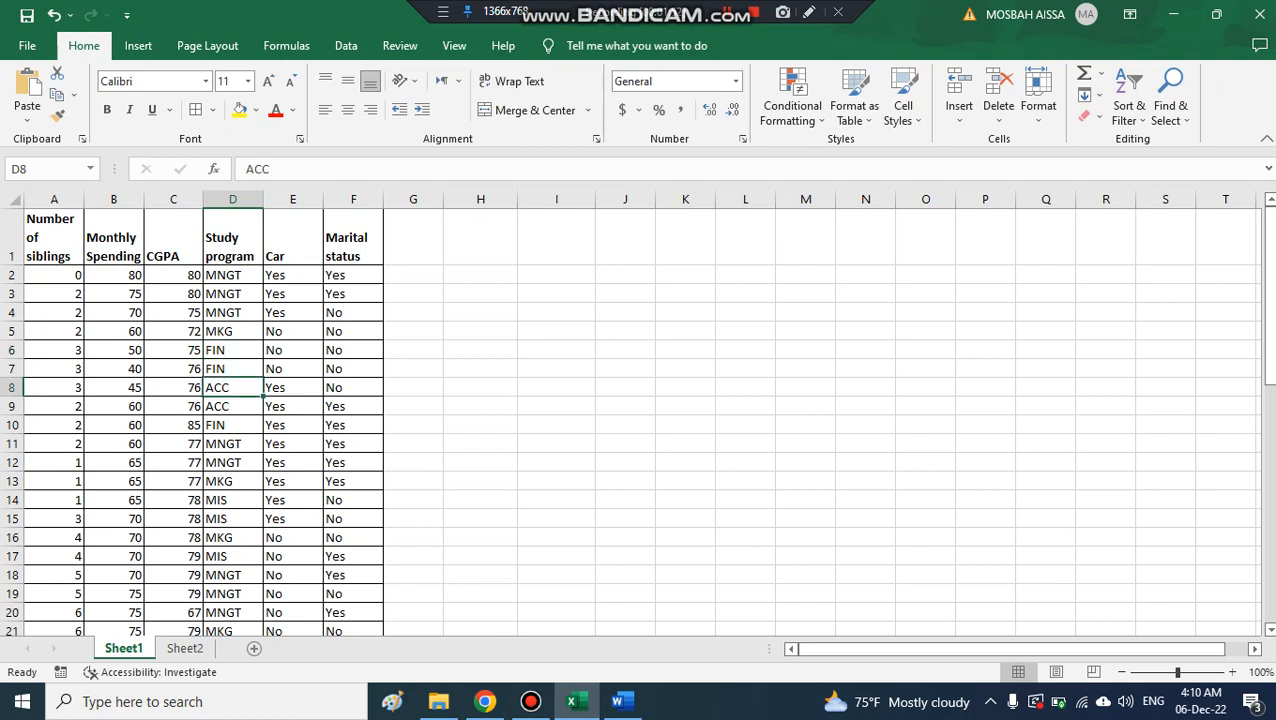
{"action": "left_click", "coordinate": [232, 500]}
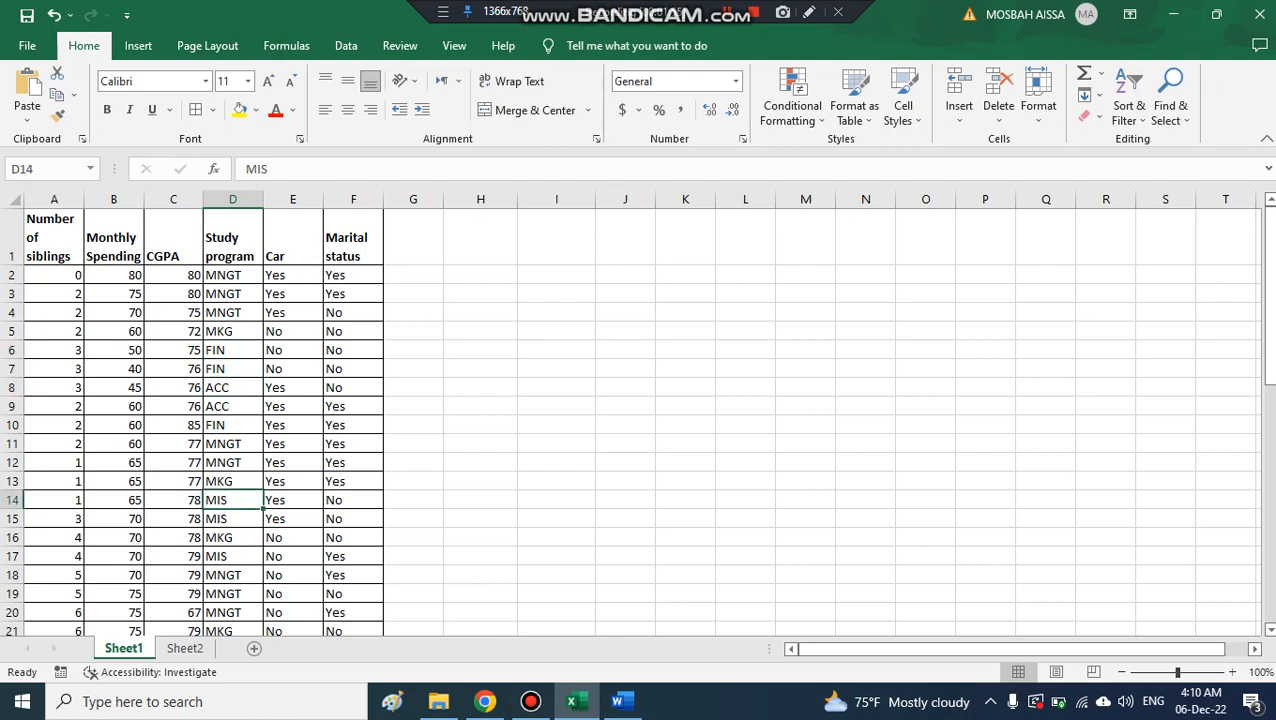
Inspect the Yes and No answers in the Car and Marital status columns
{"action": "left_click", "coordinate": [292, 237]}
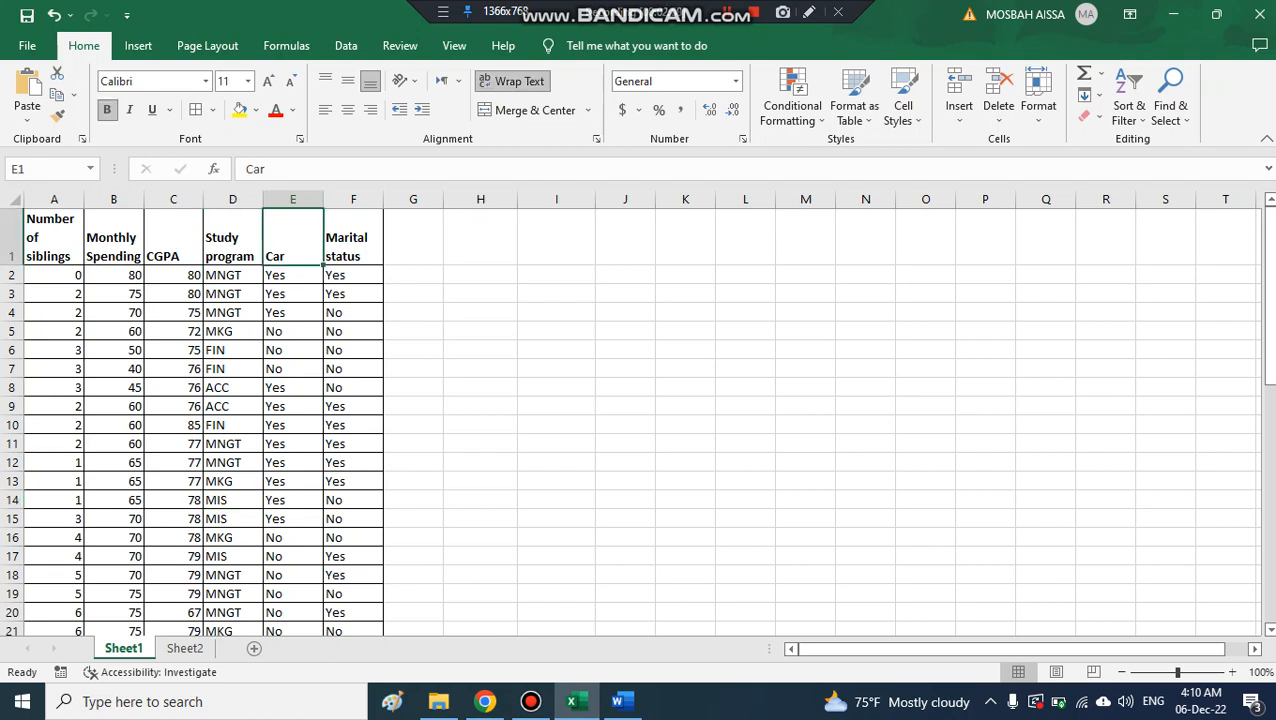
{"action": "left_click", "coordinate": [292, 275]}
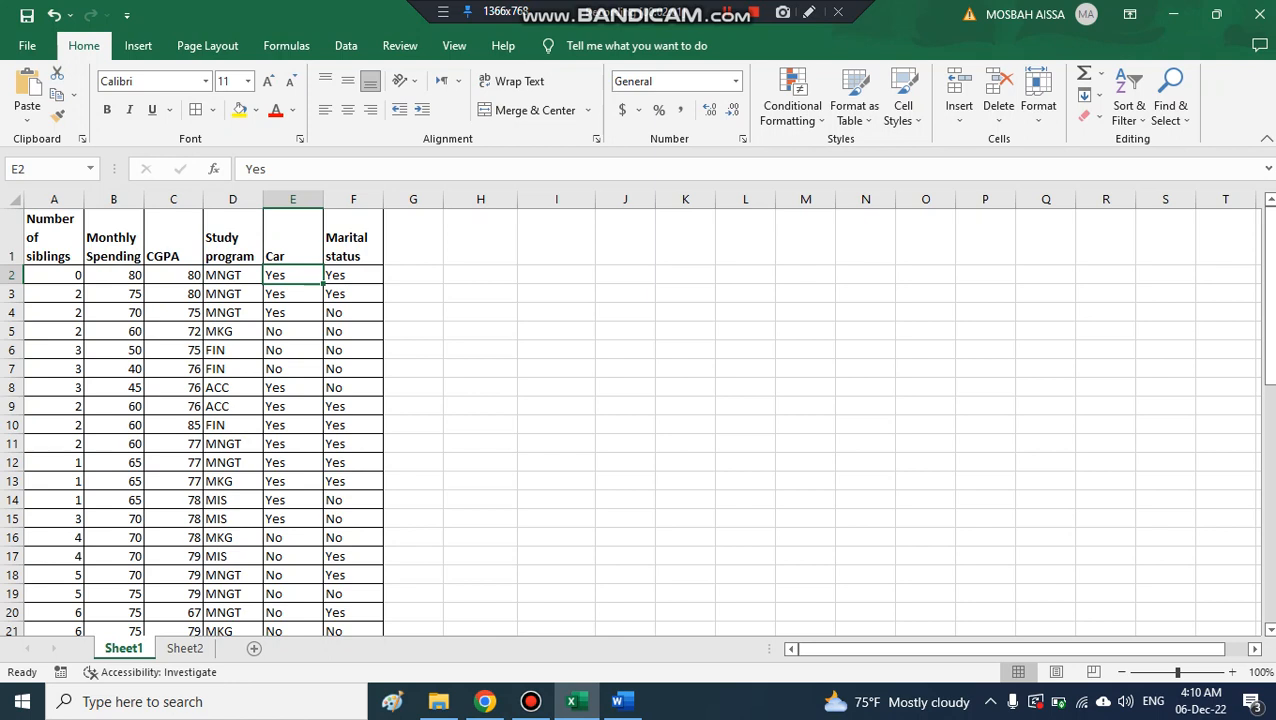
{"action": "left_click", "coordinate": [292, 331]}
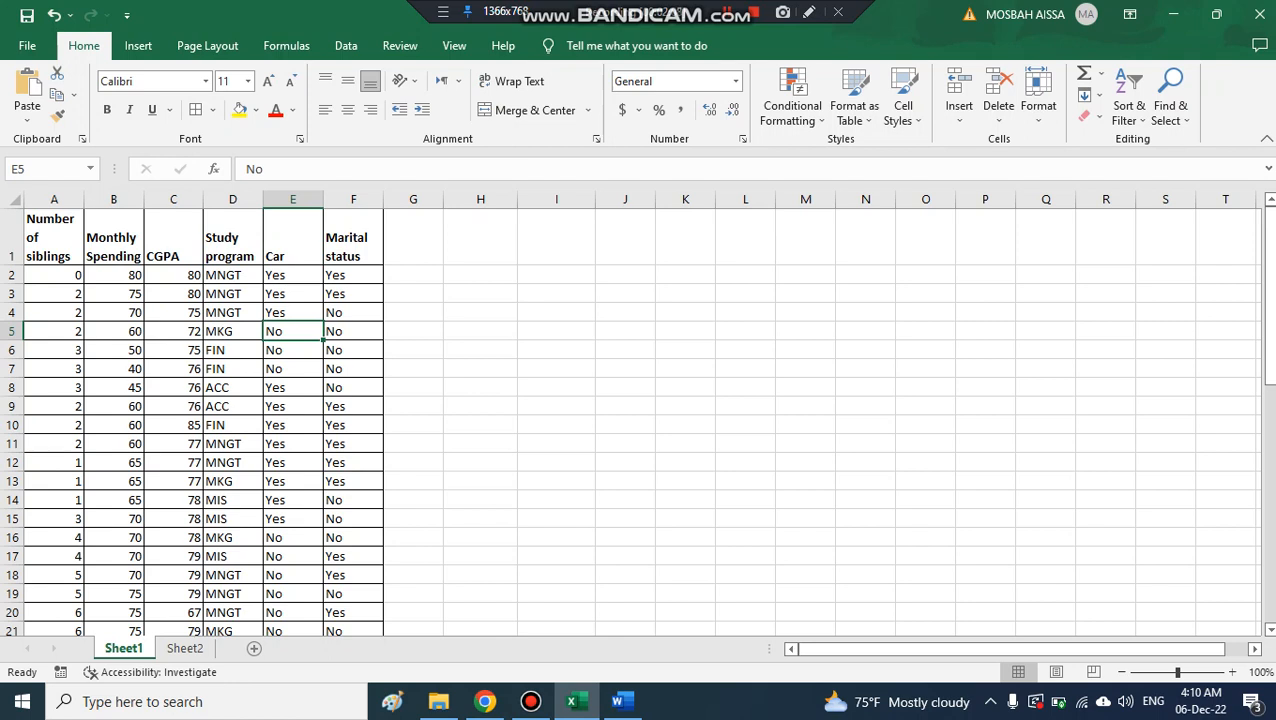
{"action": "left_click", "coordinate": [353, 275]}
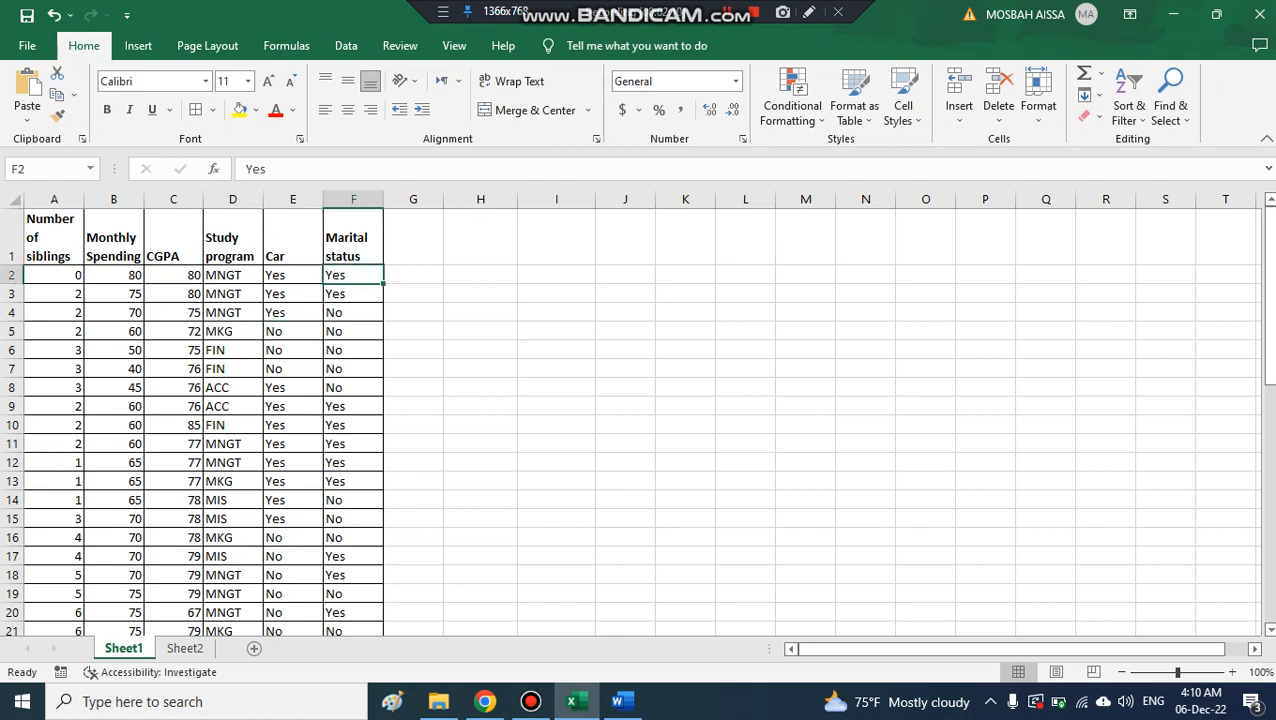
{"action": "left_click", "coordinate": [353, 312]}
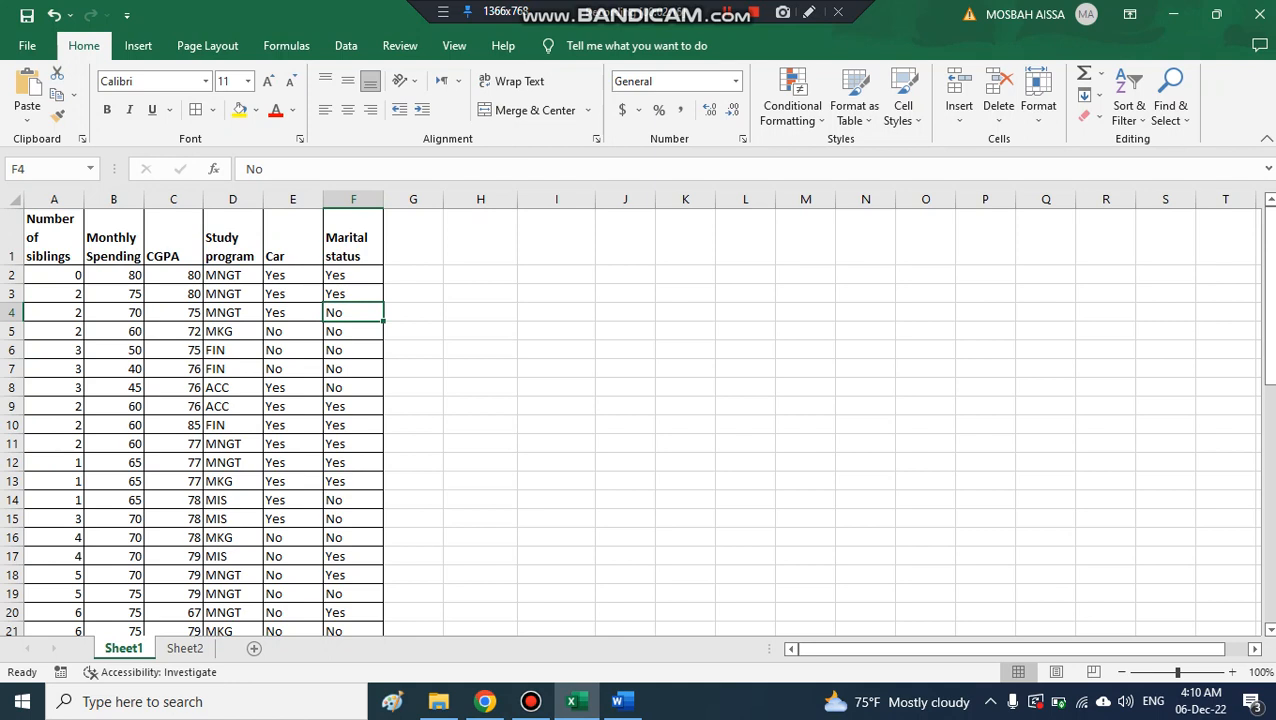
Examine the data layout by selecting each variable column A to F and the individual records in rows 2 to 4
{"action": "left_click", "coordinate": [12, 275]}
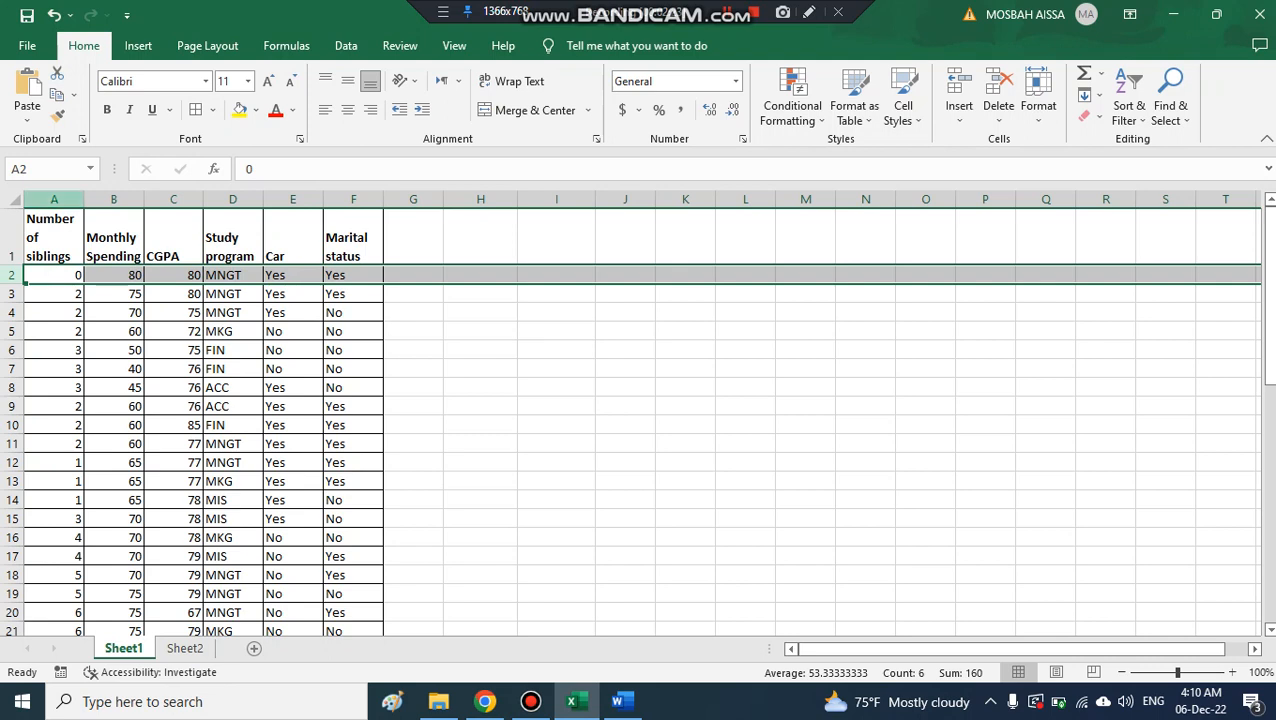
{"action": "left_click", "coordinate": [54, 199]}
{"action": "left_click", "coordinate": [113, 199]}
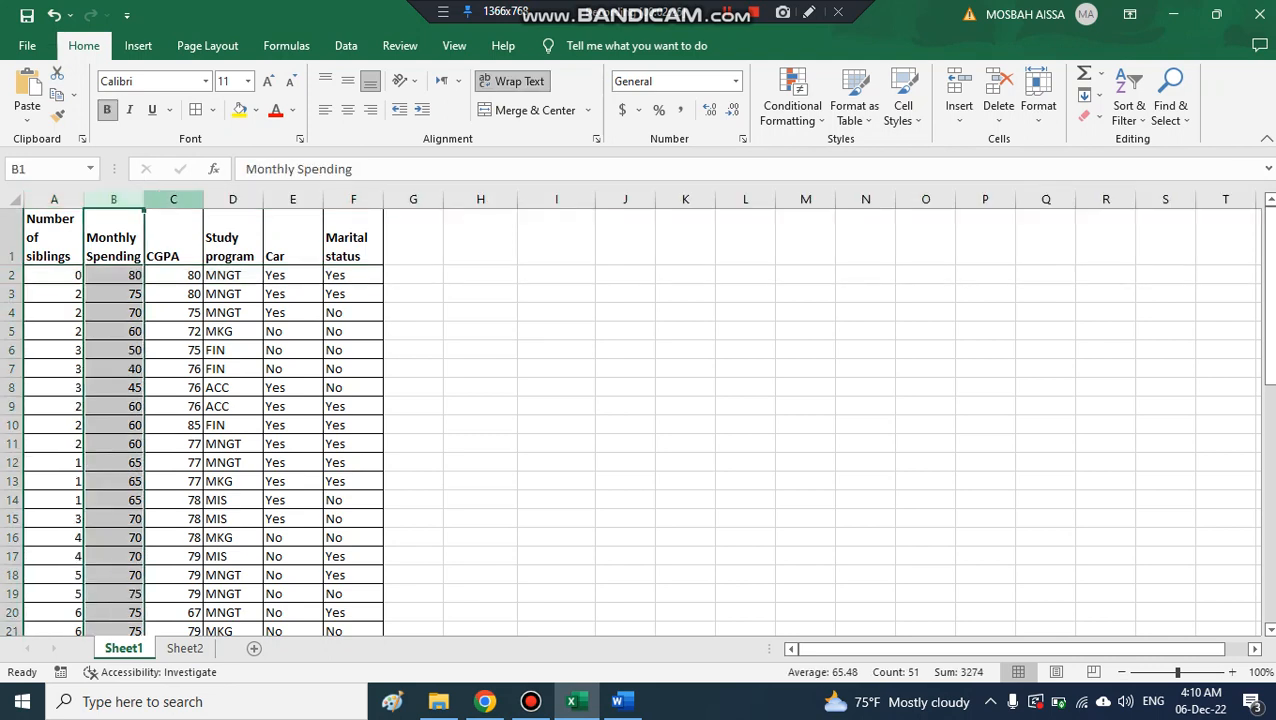
{"action": "left_click", "coordinate": [173, 199]}
{"action": "left_click", "coordinate": [232, 199]}
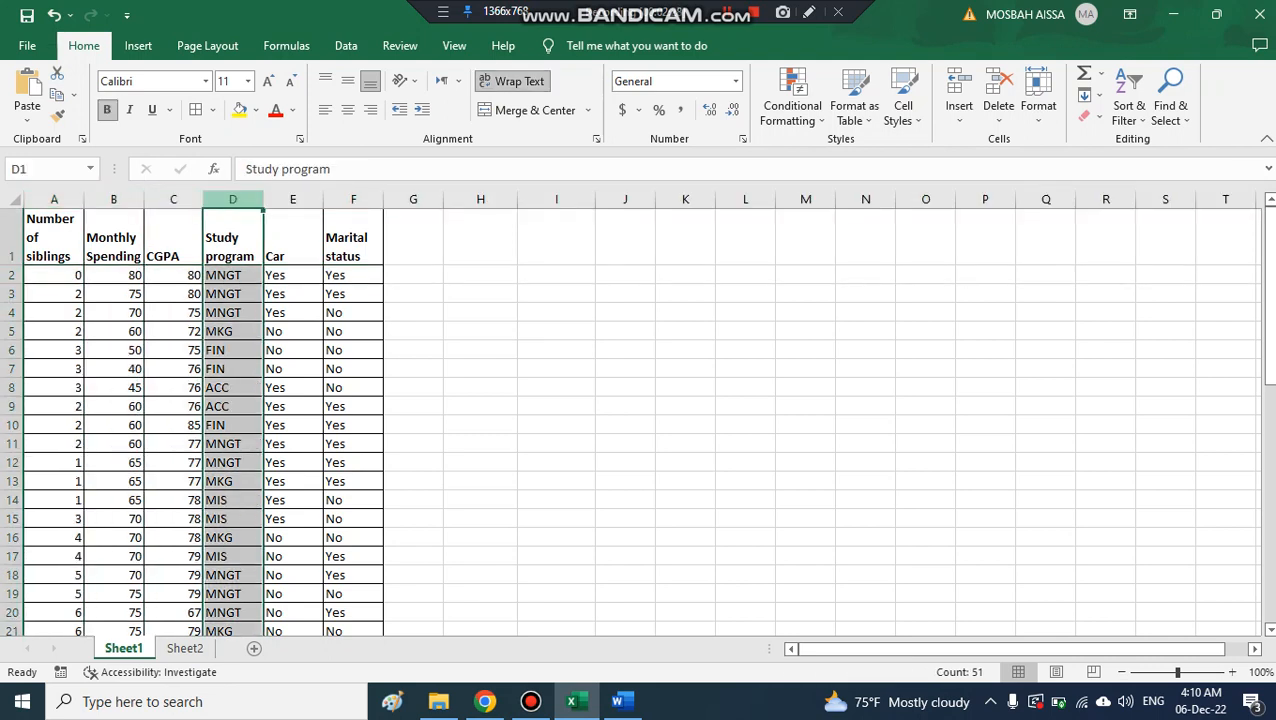
{"action": "left_click", "coordinate": [292, 199]}
{"action": "left_click", "coordinate": [353, 199]}
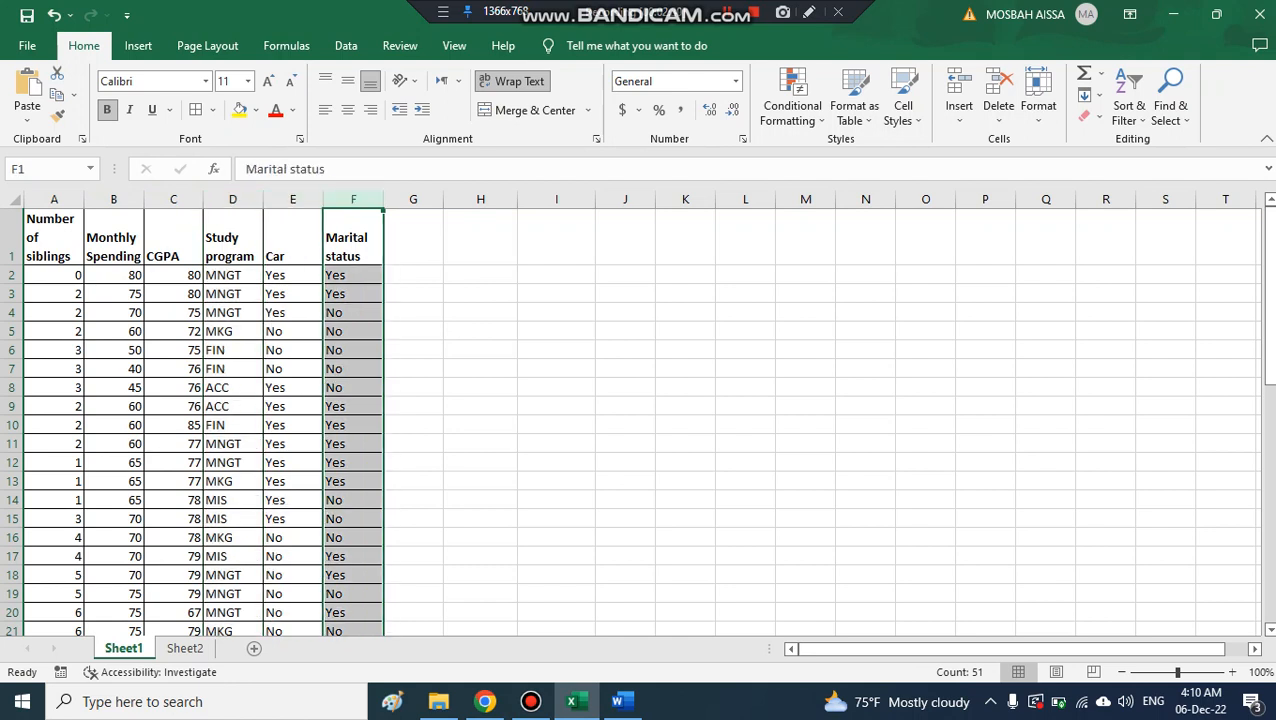
{"action": "left_click", "coordinate": [12, 275]}
{"action": "left_click", "coordinate": [12, 293]}
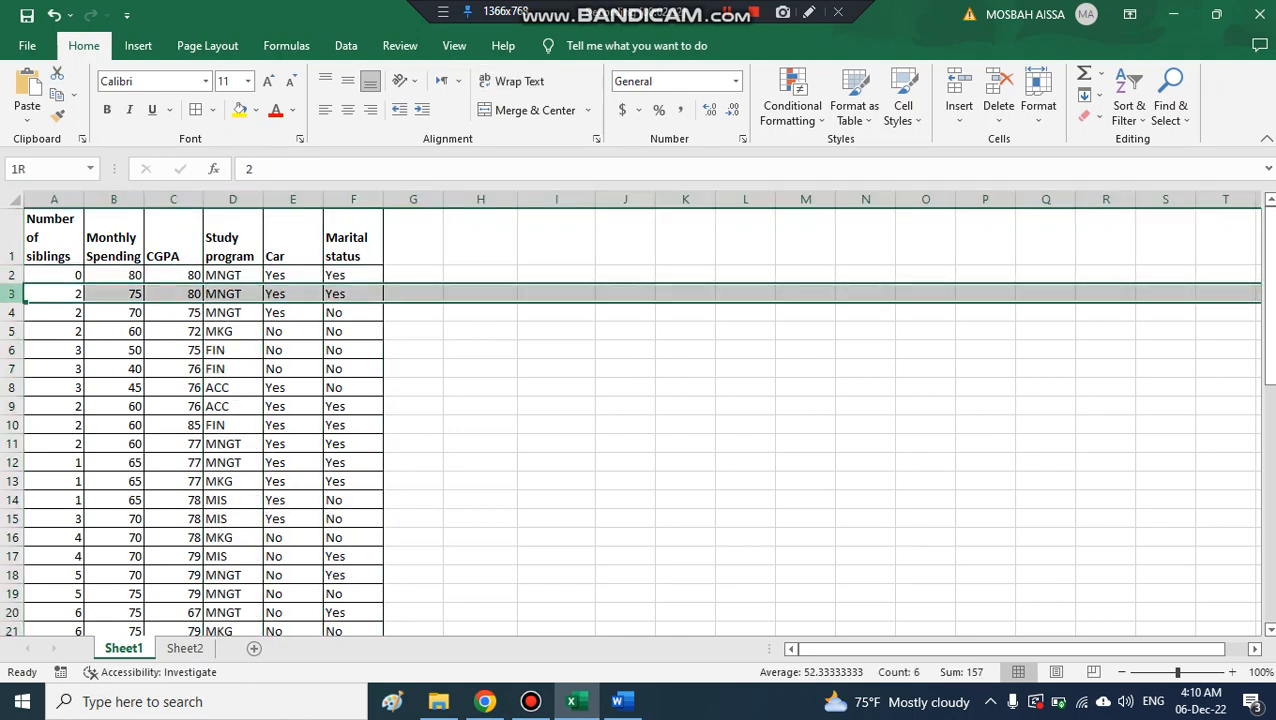
{"action": "left_click", "coordinate": [12, 312]}
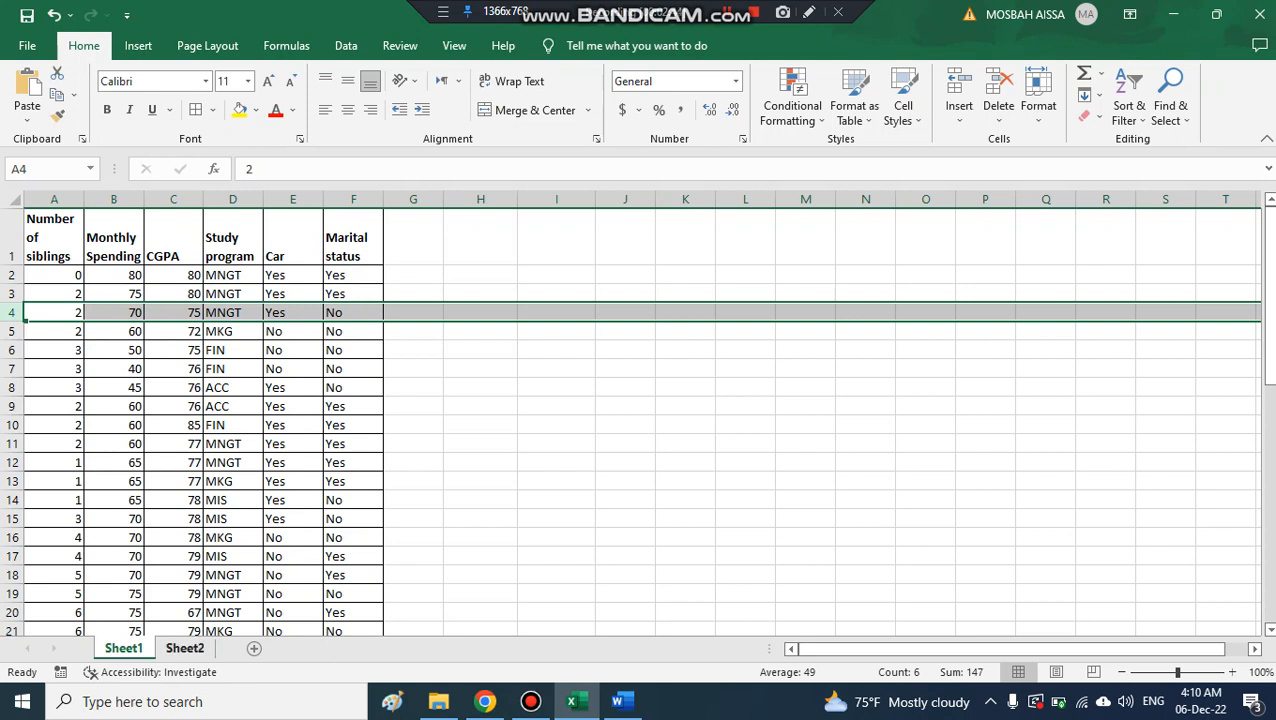
Check the task list on Sheet2, then insert a new blank worksheet directly after Sheet1
{"action": "left_click", "coordinate": [185, 648]}
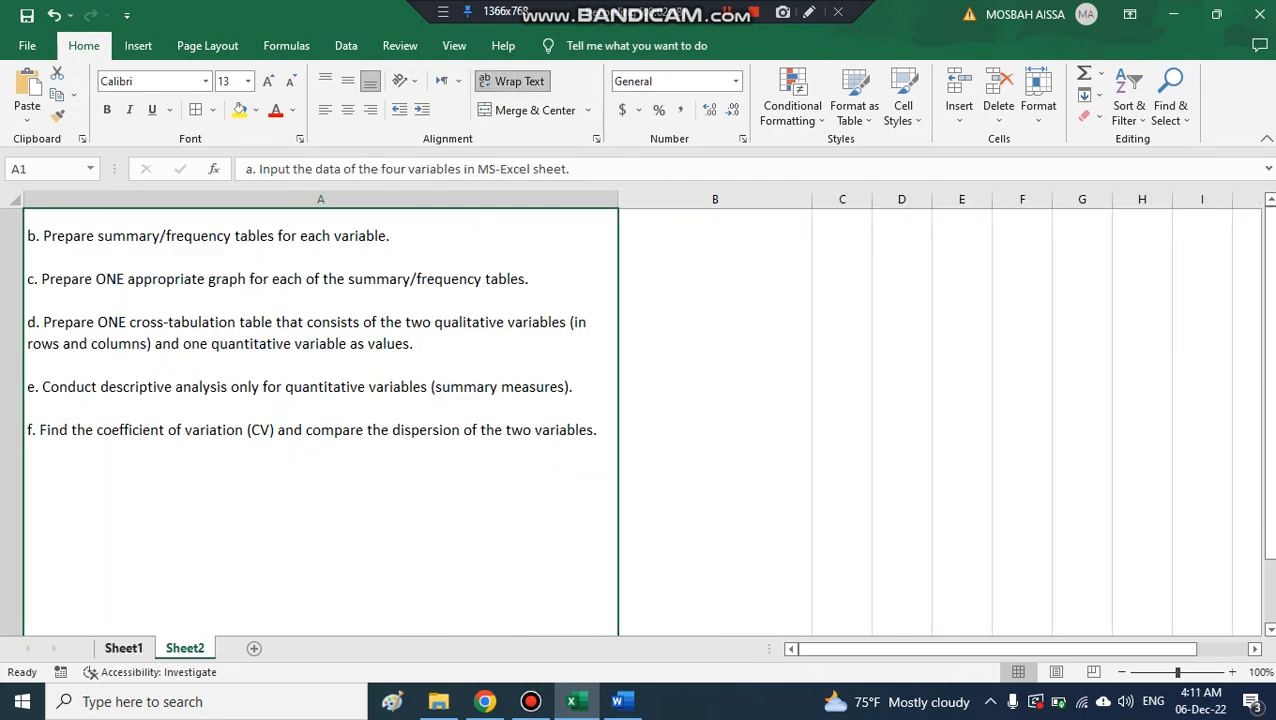
{"action": "left_click", "coordinate": [123, 648]}
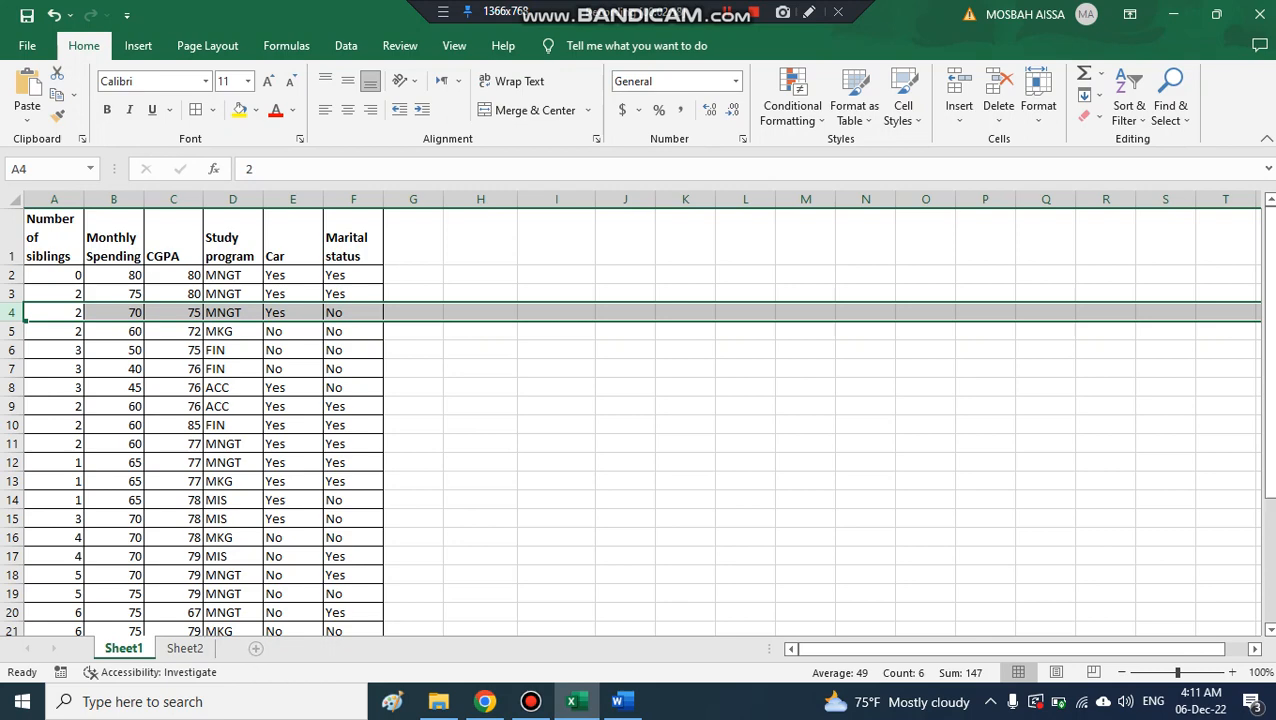
{"action": "left_click", "coordinate": [254, 648]}
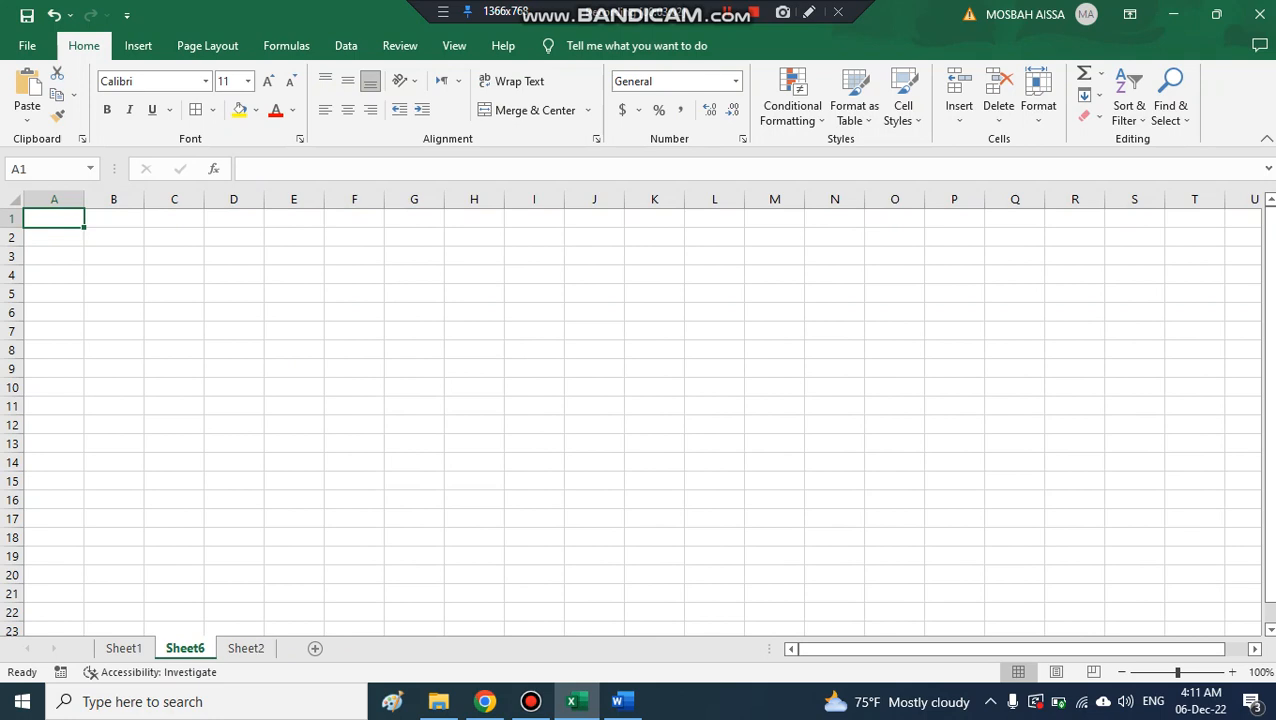
Rename the newly inserted blank worksheet as graphs
{"action": "double_click", "coordinate": [185, 648]}
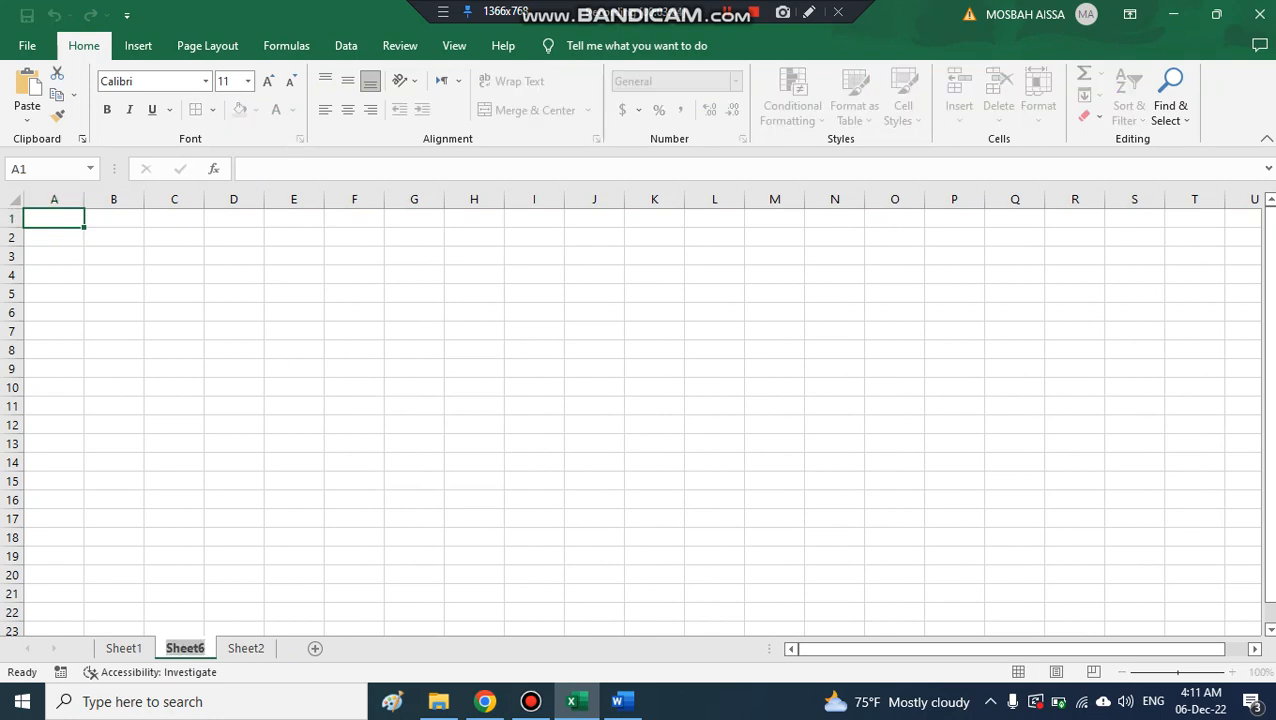
{"action": "type", "text": "grap"}
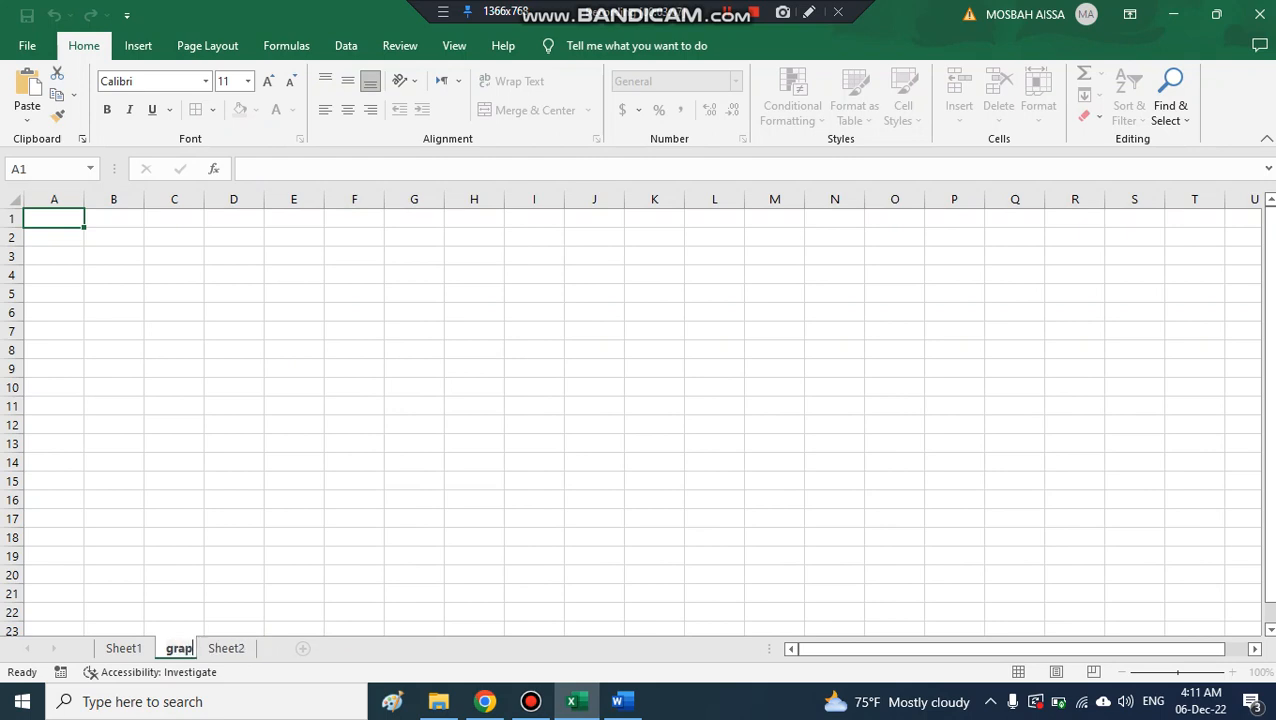
{"action": "type", "text": "hs"}
{"action": "left_click", "coordinate": [414, 574]}
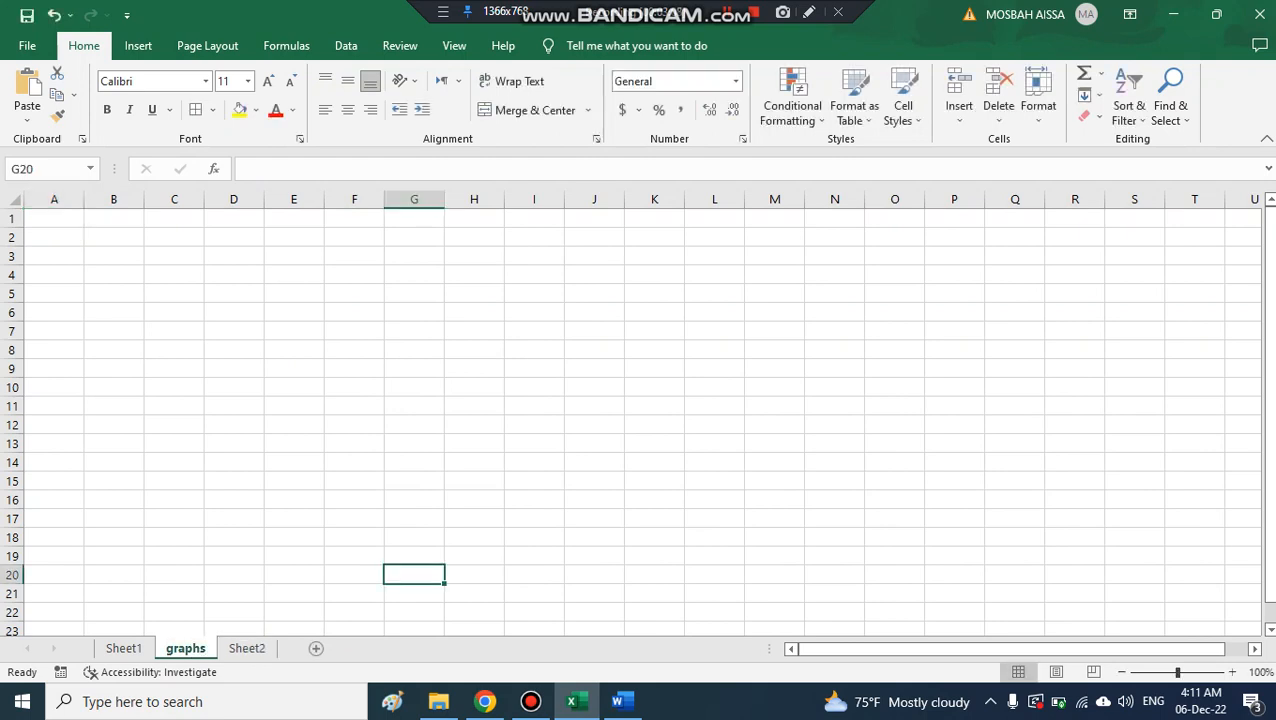
Delete the graphs worksheet and move Sheet2 in front of Sheet1
{"action": "right_click", "coordinate": [185, 648]}
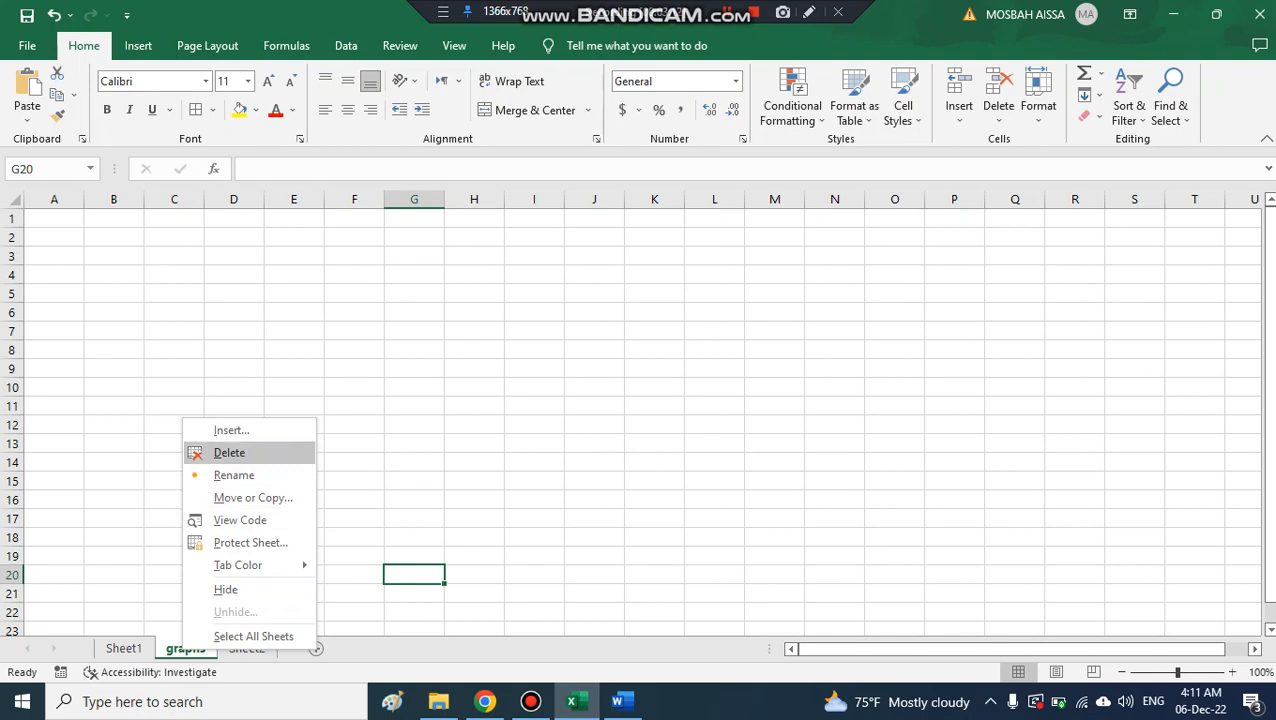
{"action": "left_click", "coordinate": [229, 452]}
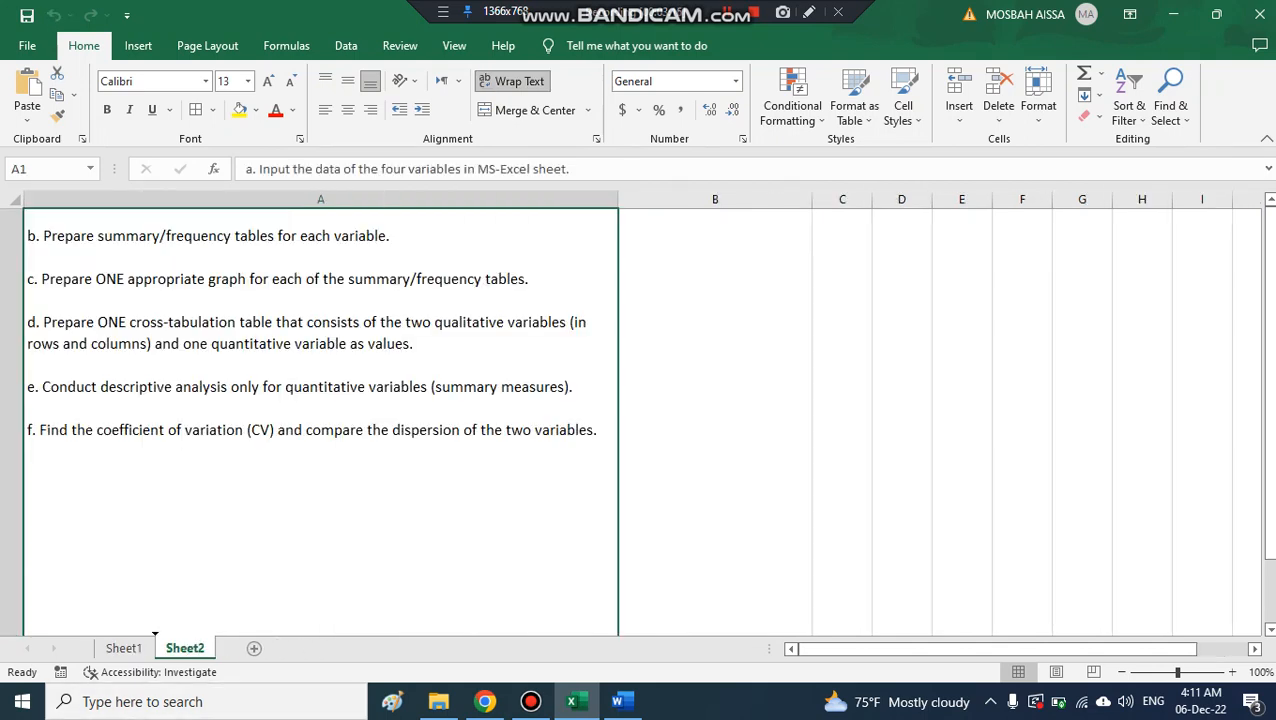
{"action": "left_click_drag", "start_coordinate": [185, 648], "coordinate": [112, 648]}
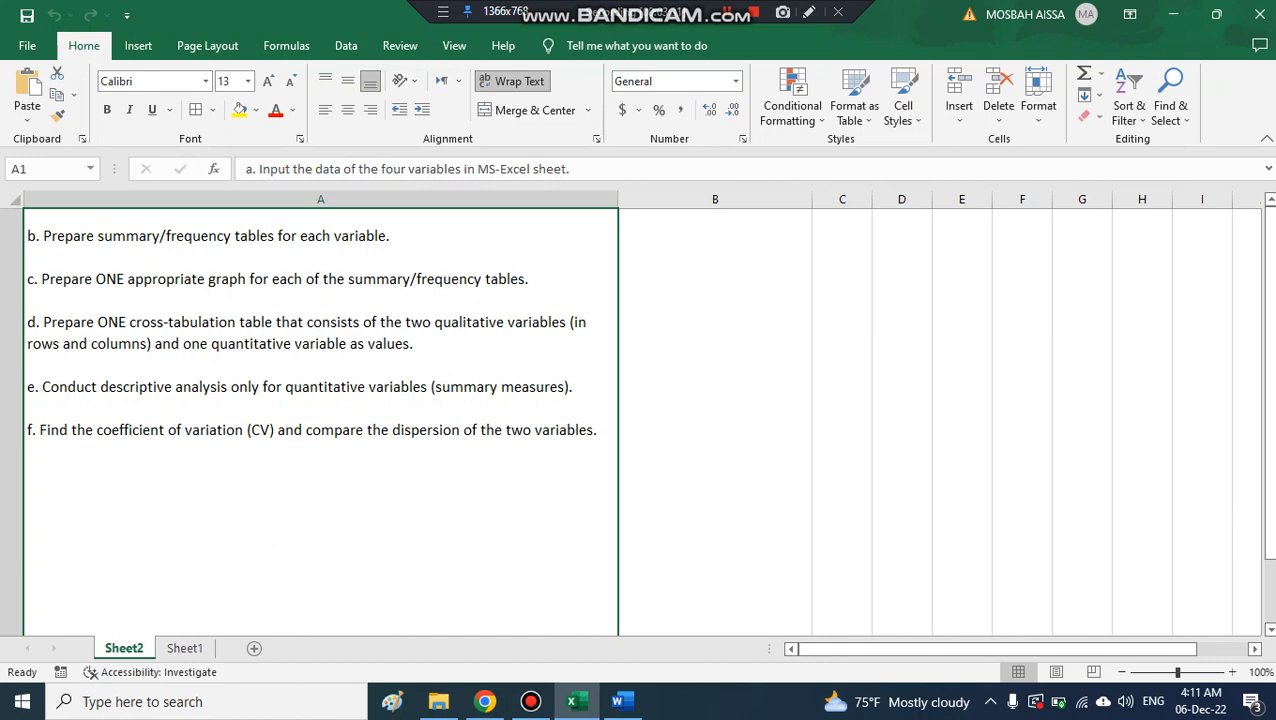
Read the assignment task list in cell A1 of Sheet2 back to its first item, a
{"action": "key", "text": "F2"}
{"action": "key", "text": "Up"}
{"action": "key", "text": "Up"}
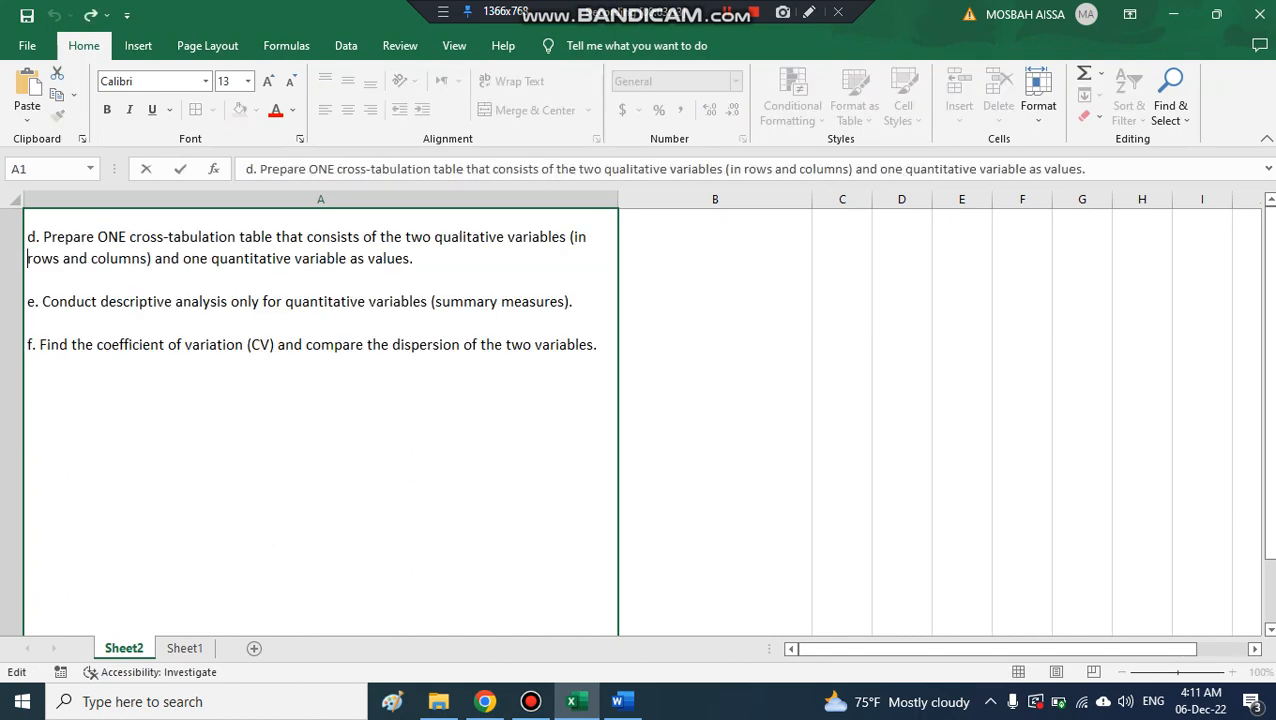
{"action": "key", "text": "Up"}
{"action": "key", "text": "Up"}
{"action": "key", "text": "Up"}
{"action": "key", "text": "Up"}
{"action": "key", "text": "Up"}
{"action": "key", "text": "Up"}
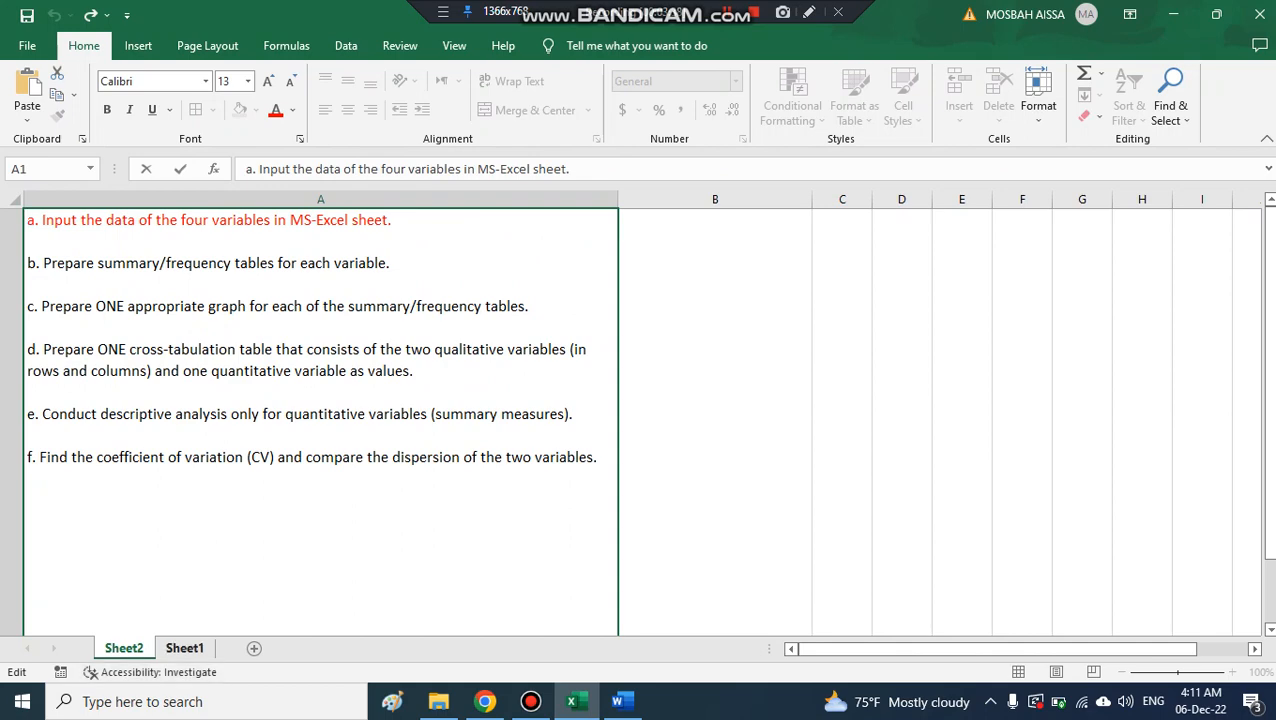
On Sheet1, compare the quantitative variables in columns A to C with the qualitative variables in columns D to F
{"action": "left_click", "coordinate": [184, 648]}
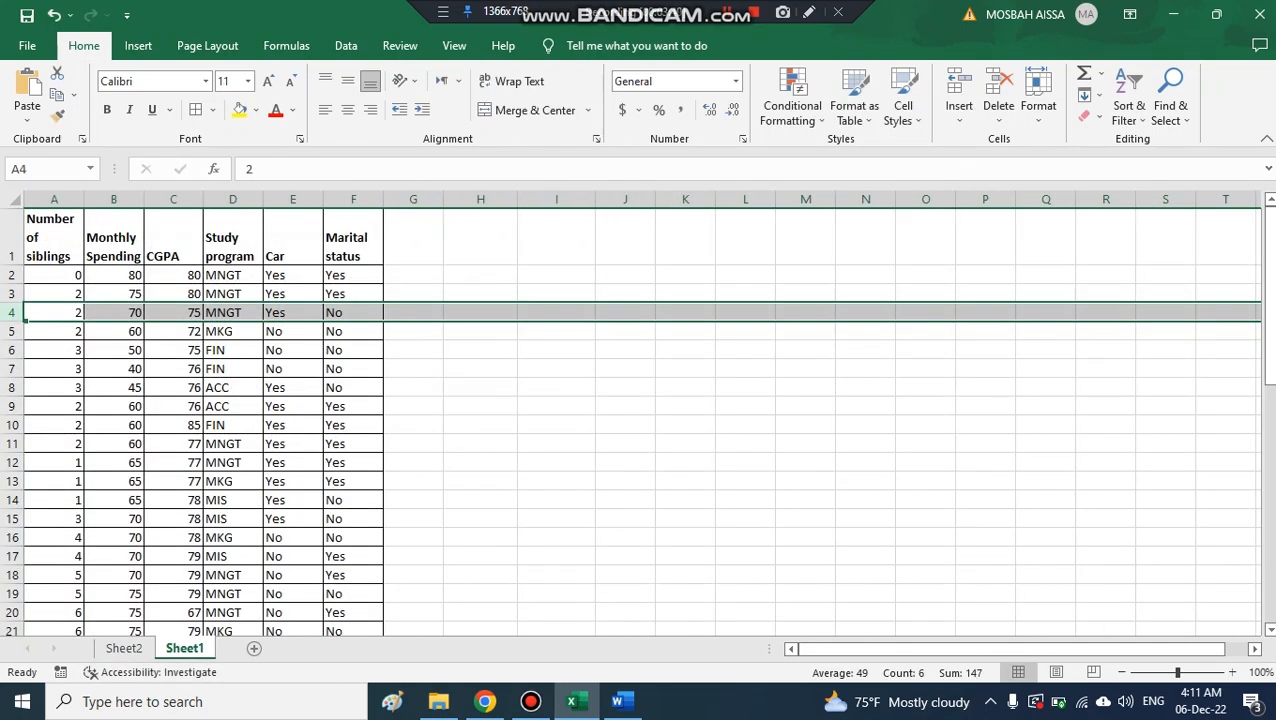
{"action": "left_click", "coordinate": [413, 237]}
{"action": "left_click", "coordinate": [480, 237]}
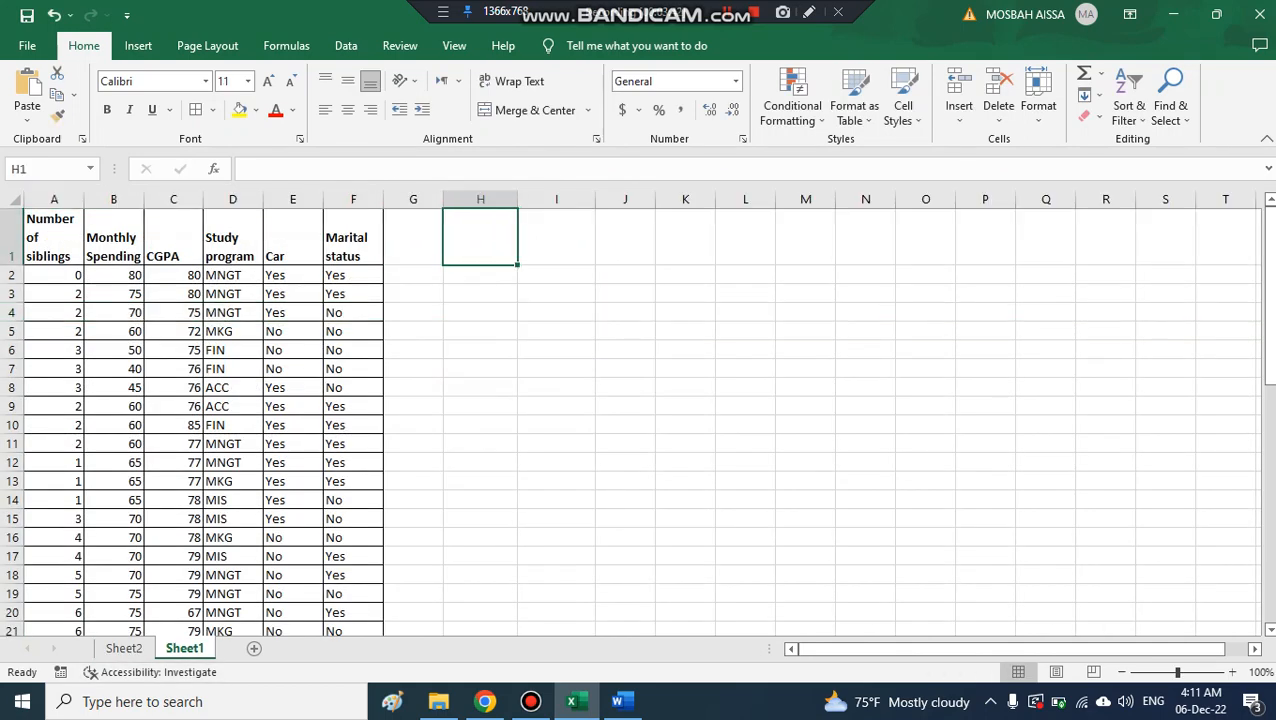
{"action": "left_click", "coordinate": [556, 237]}
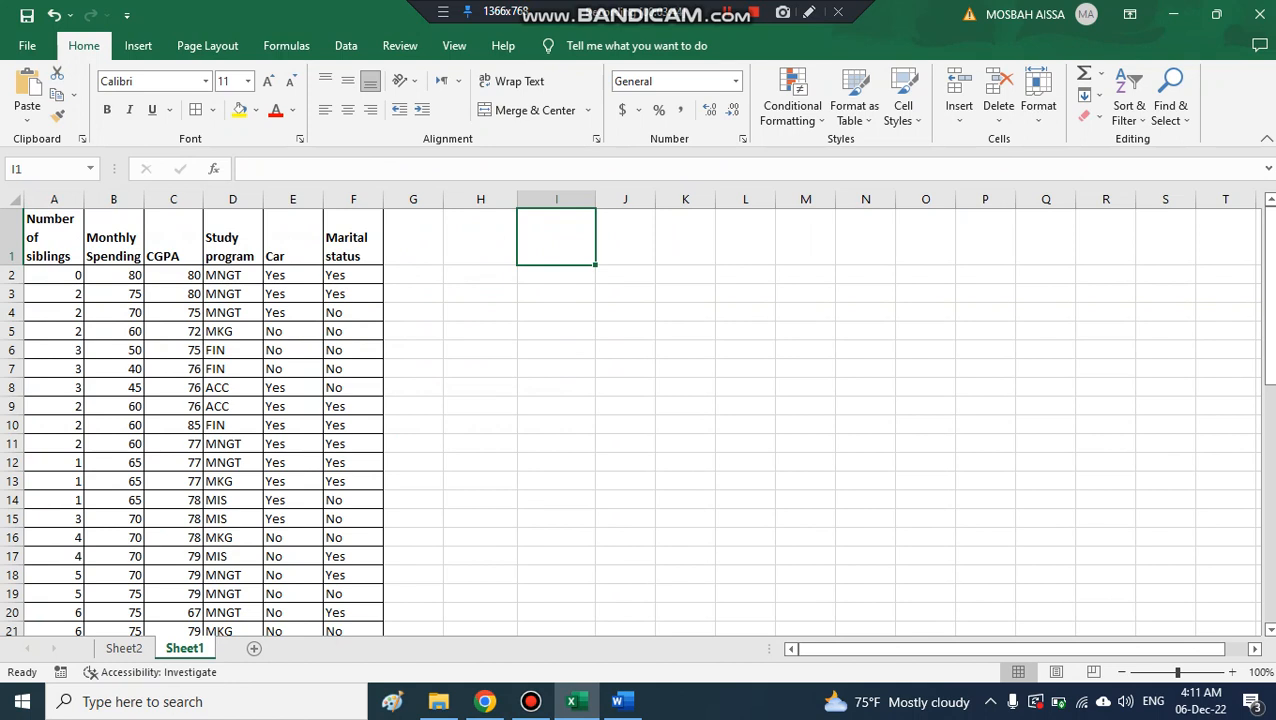
{"action": "left_click", "coordinate": [413, 275]}
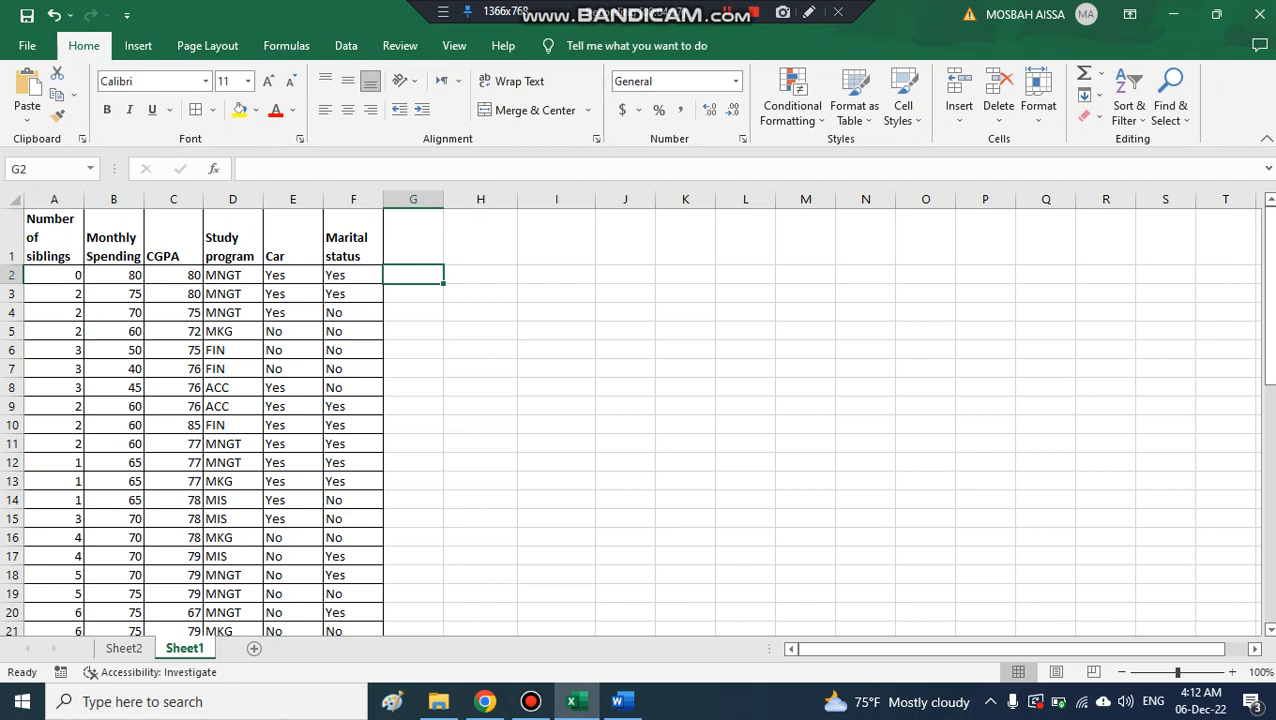
{"action": "left_click_drag", "start_coordinate": [48, 237], "coordinate": [173, 425]}
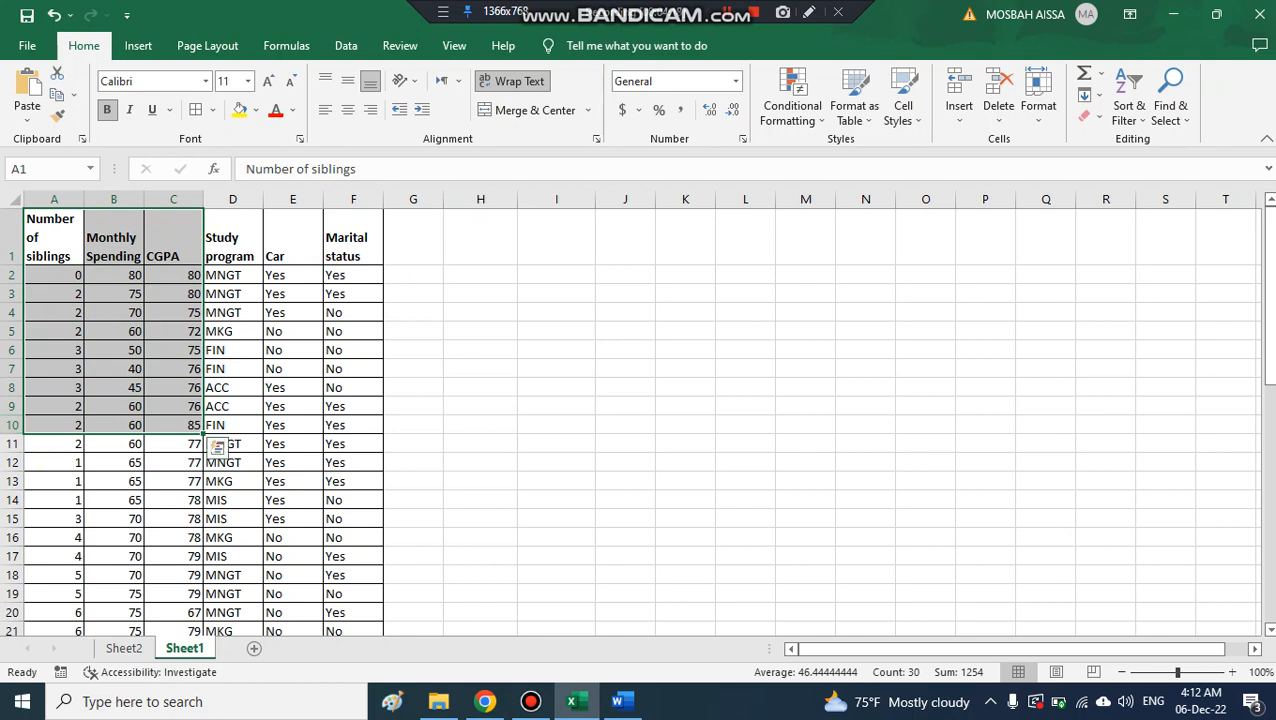
{"action": "left_click_drag", "start_coordinate": [232, 240], "coordinate": [353, 387]}
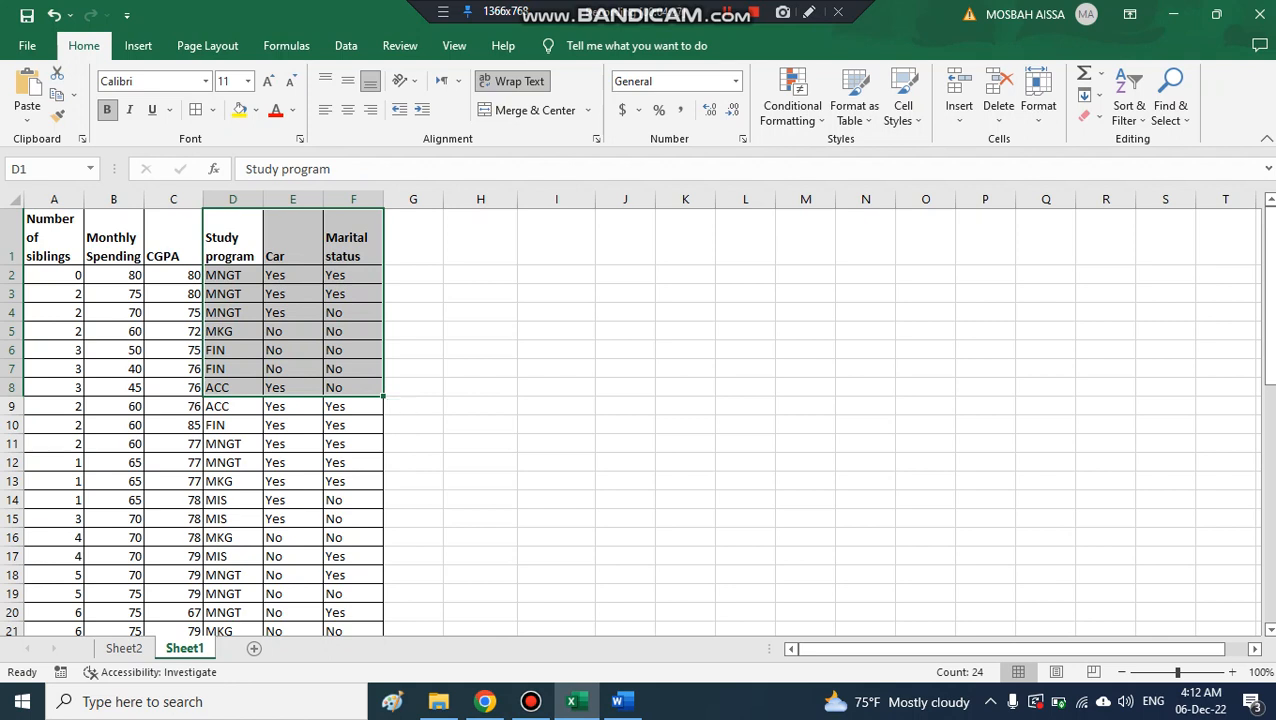
{"action": "left_click_drag", "start_coordinate": [54, 237], "coordinate": [173, 406]}
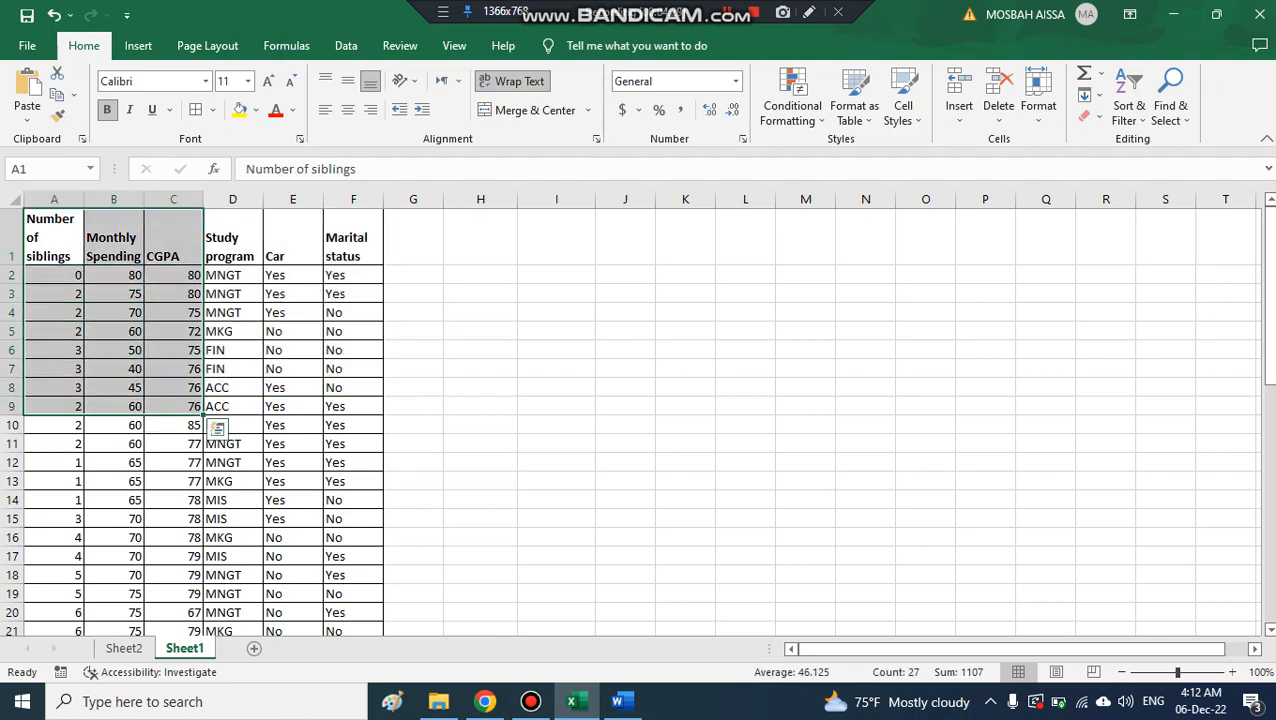
{"action": "left_click_drag", "start_coordinate": [232, 199], "coordinate": [360, 199]}
{"action": "left_click", "coordinate": [480, 312]}
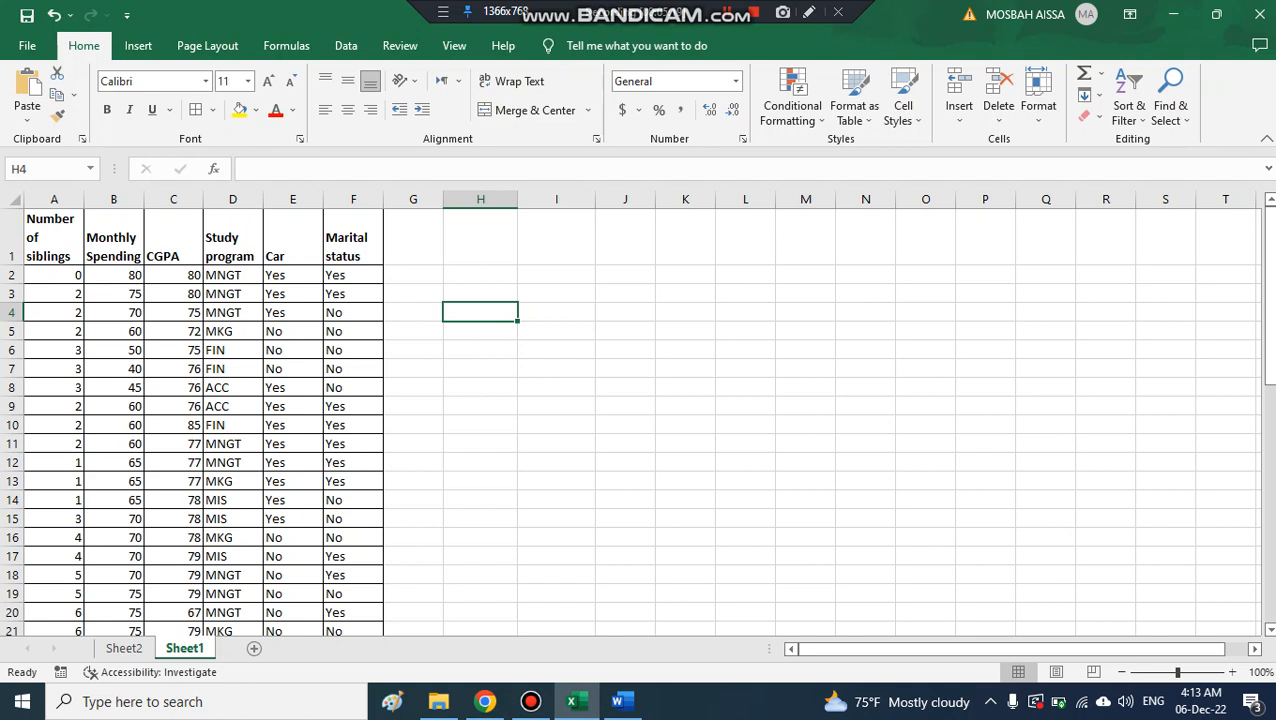
{"action": "left_click", "coordinate": [114, 275]}
{"action": "key", "text": "F2"}
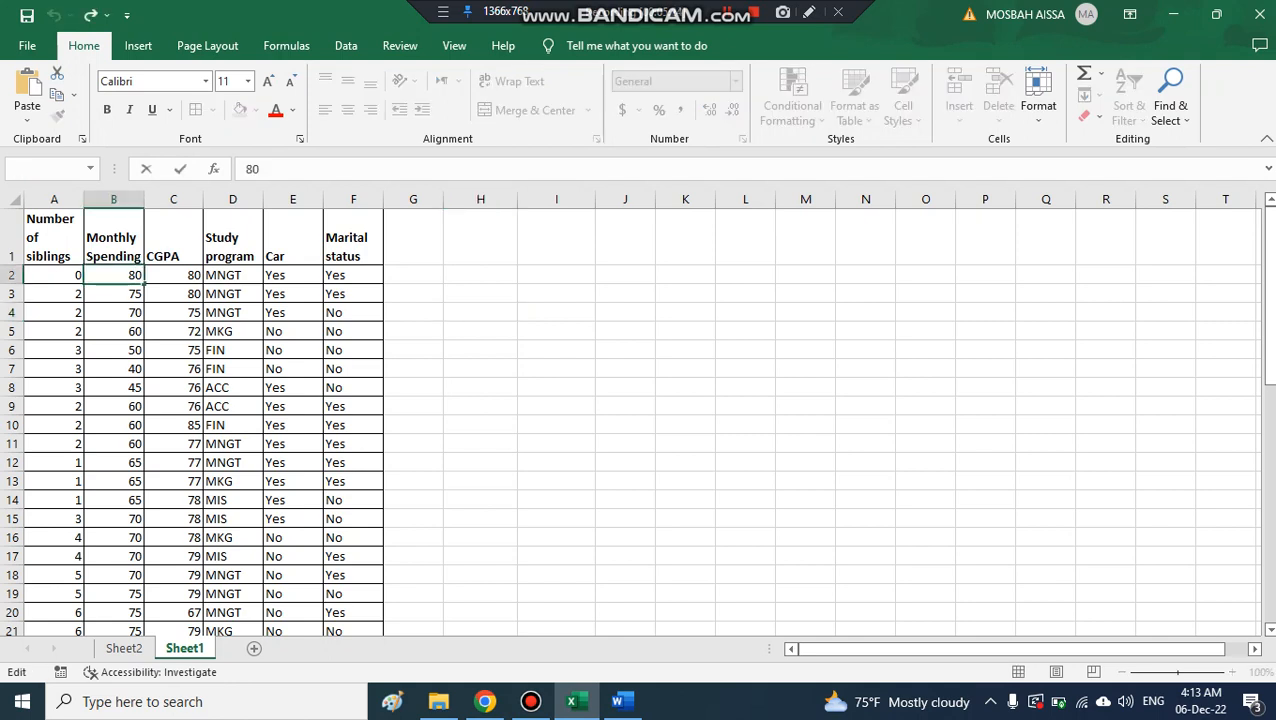
{"action": "type", "text": ","}
{"action": "type", "text": "5"}
{"action": "key", "text": "BackSpace"}
{"action": "key", "text": "BackSpace"}
{"action": "key", "text": "Return"}
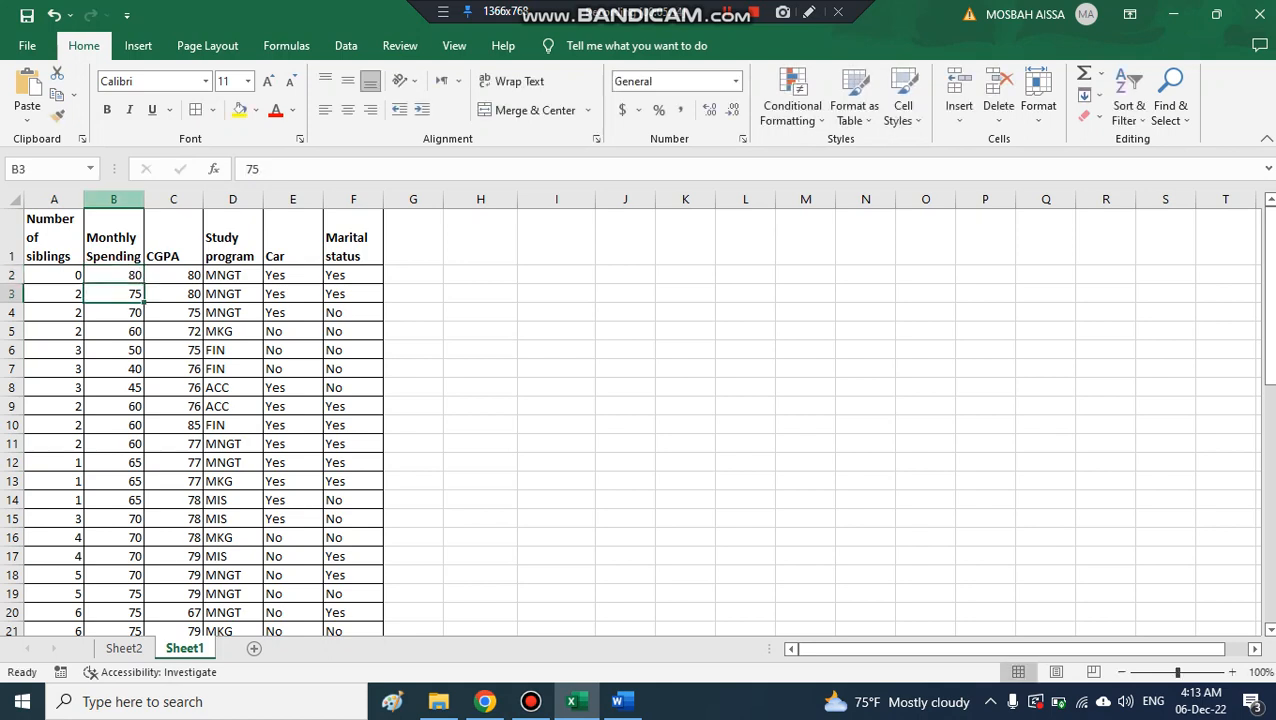
Compare the numeric Monthly Spending column with the Yes and No answers in the Car column
{"action": "left_click", "coordinate": [113, 199]}
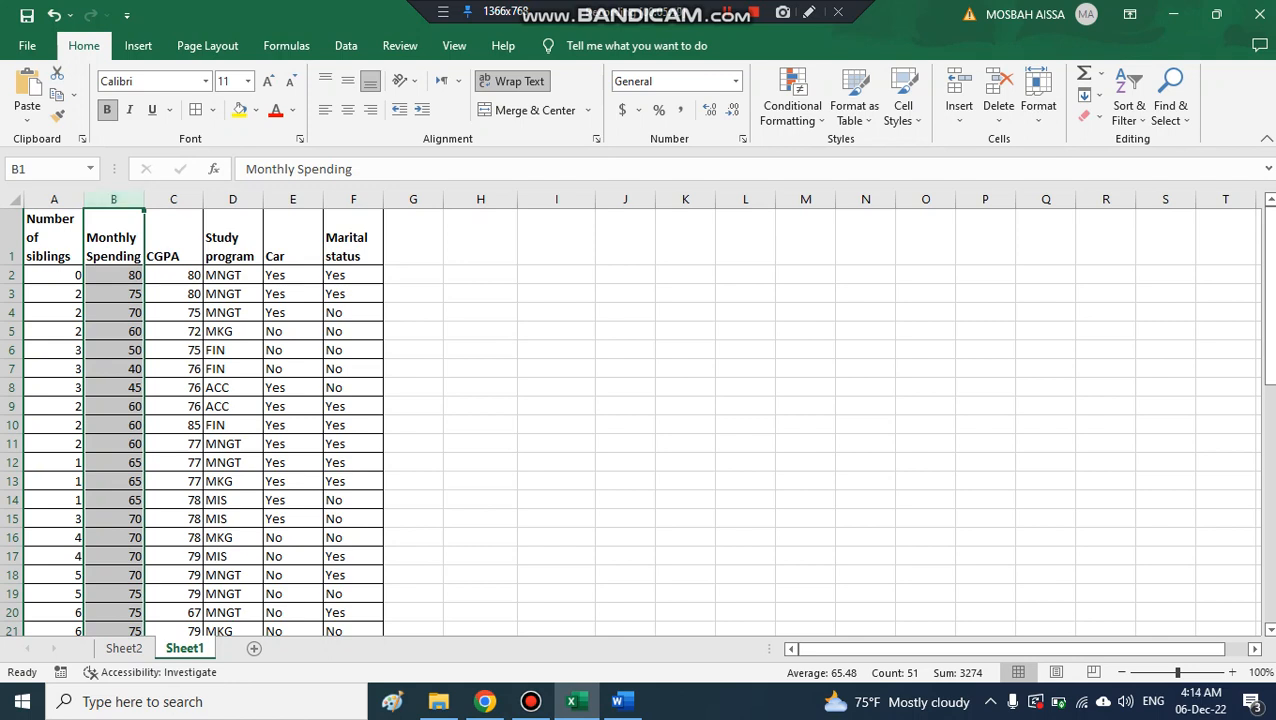
{"action": "left_click", "coordinate": [232, 275]}
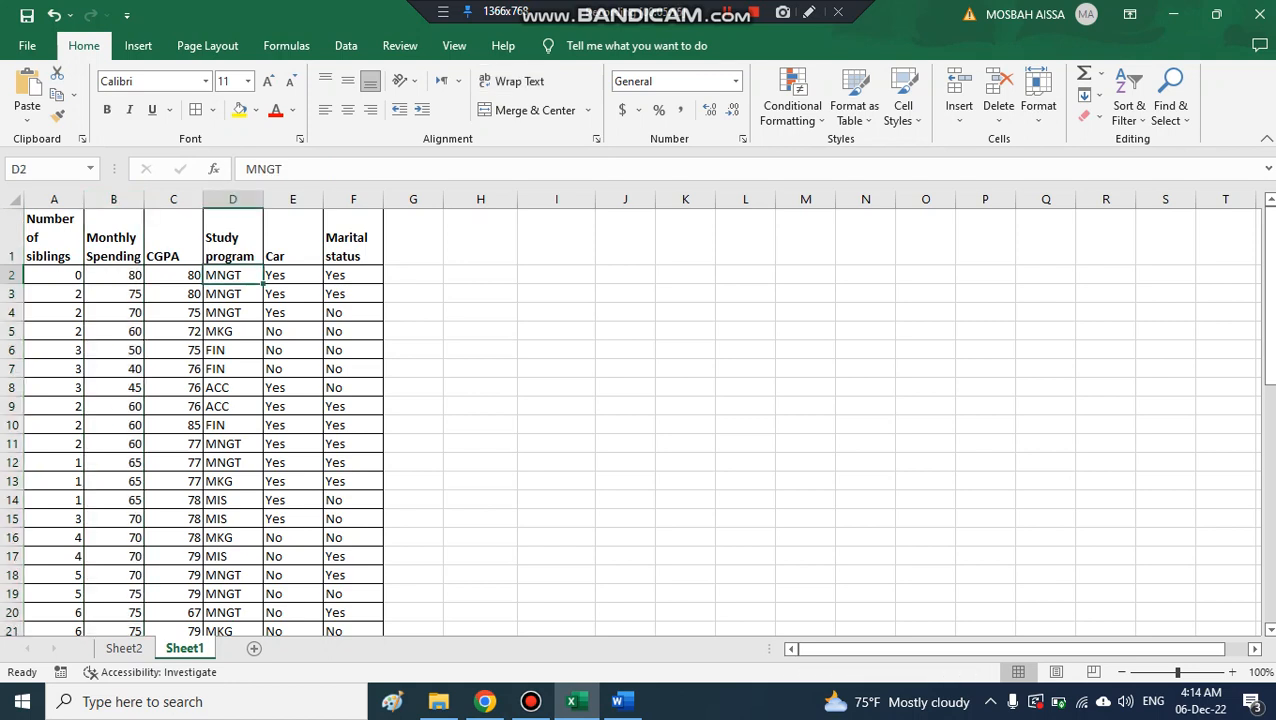
{"action": "left_click", "coordinate": [292, 199]}
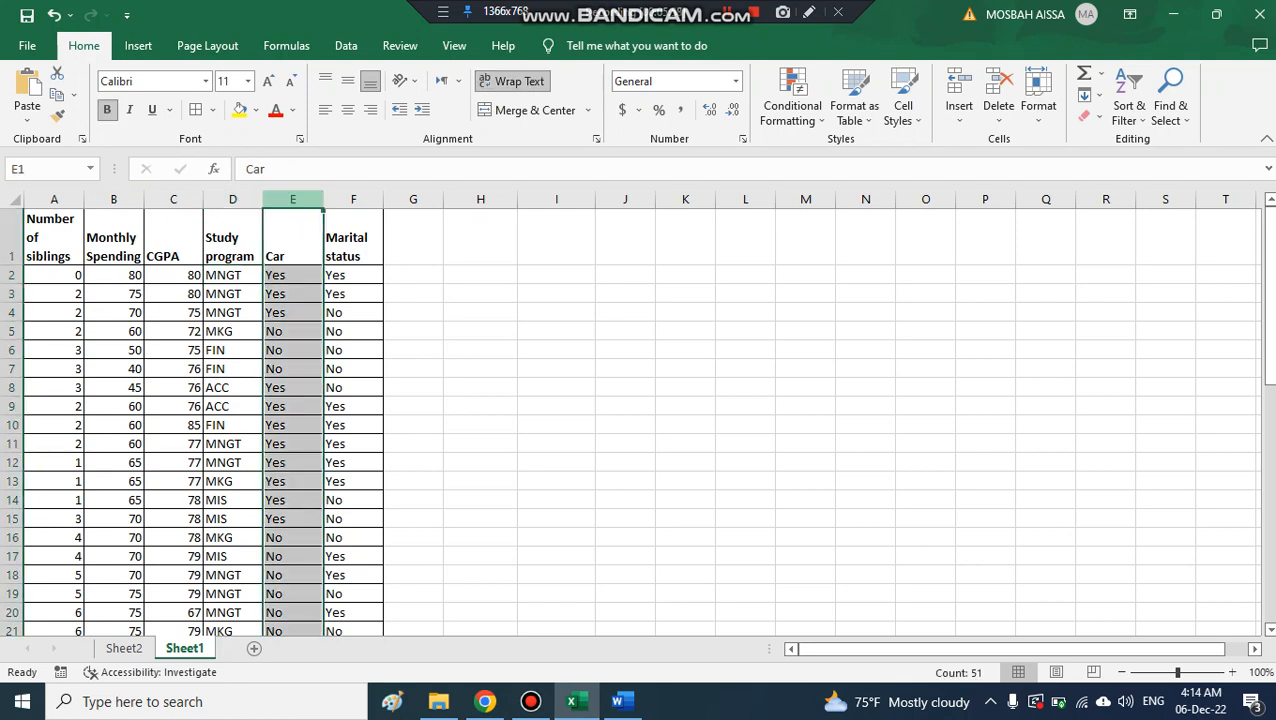
{"action": "left_click", "coordinate": [292, 275]}
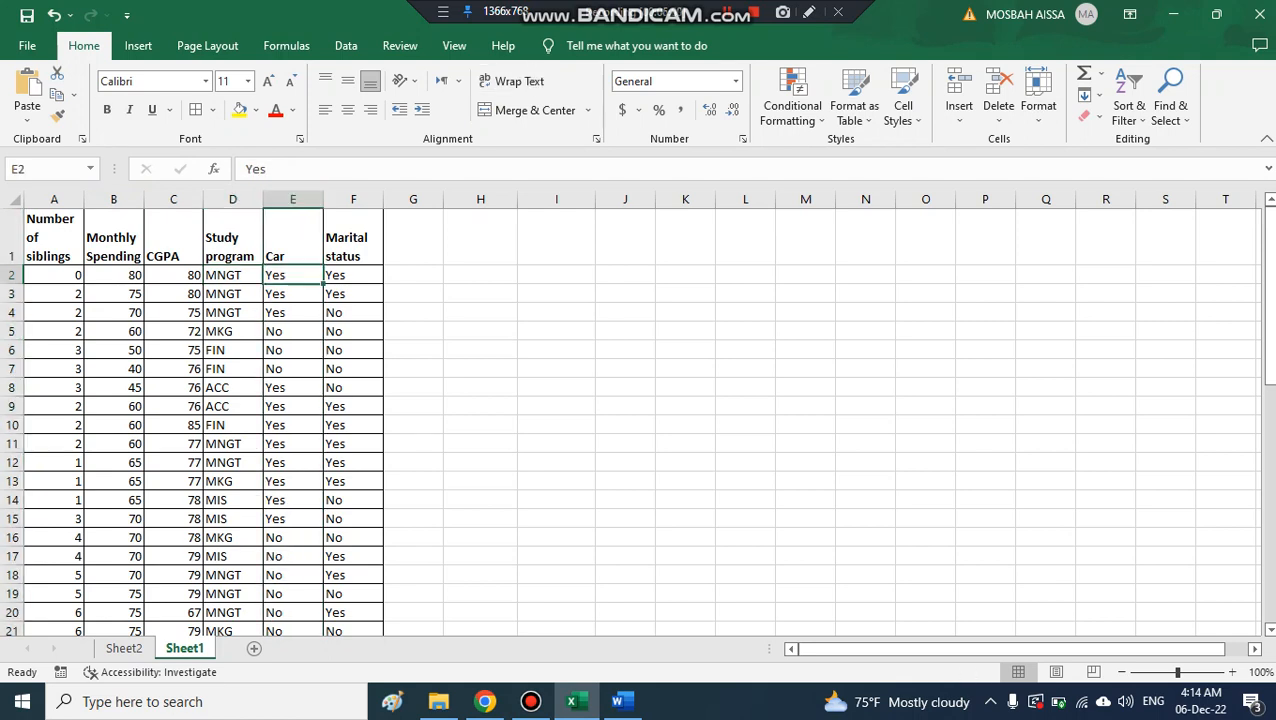
{"action": "left_click", "coordinate": [292, 331]}
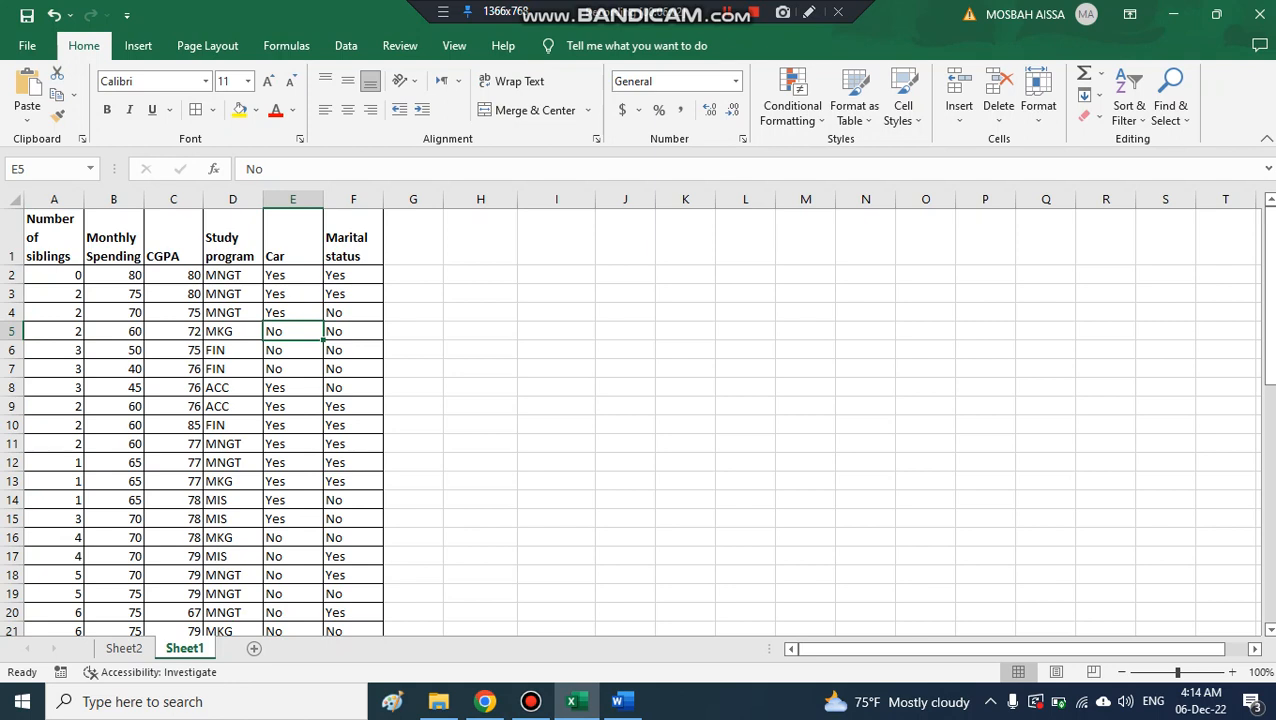
Inspect the MNGT, MKG, FIN, ACC and MIS codes in the Study program column
{"action": "left_click", "coordinate": [232, 199]}
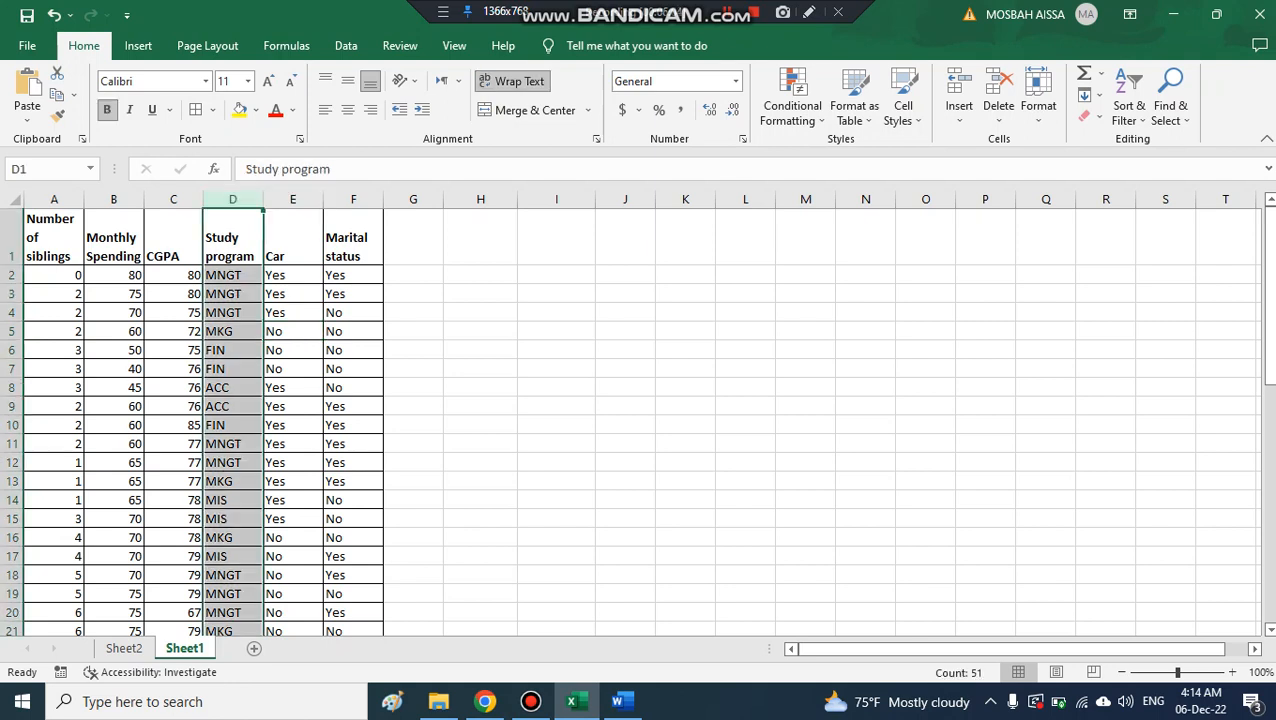
{"action": "left_click", "coordinate": [232, 275]}
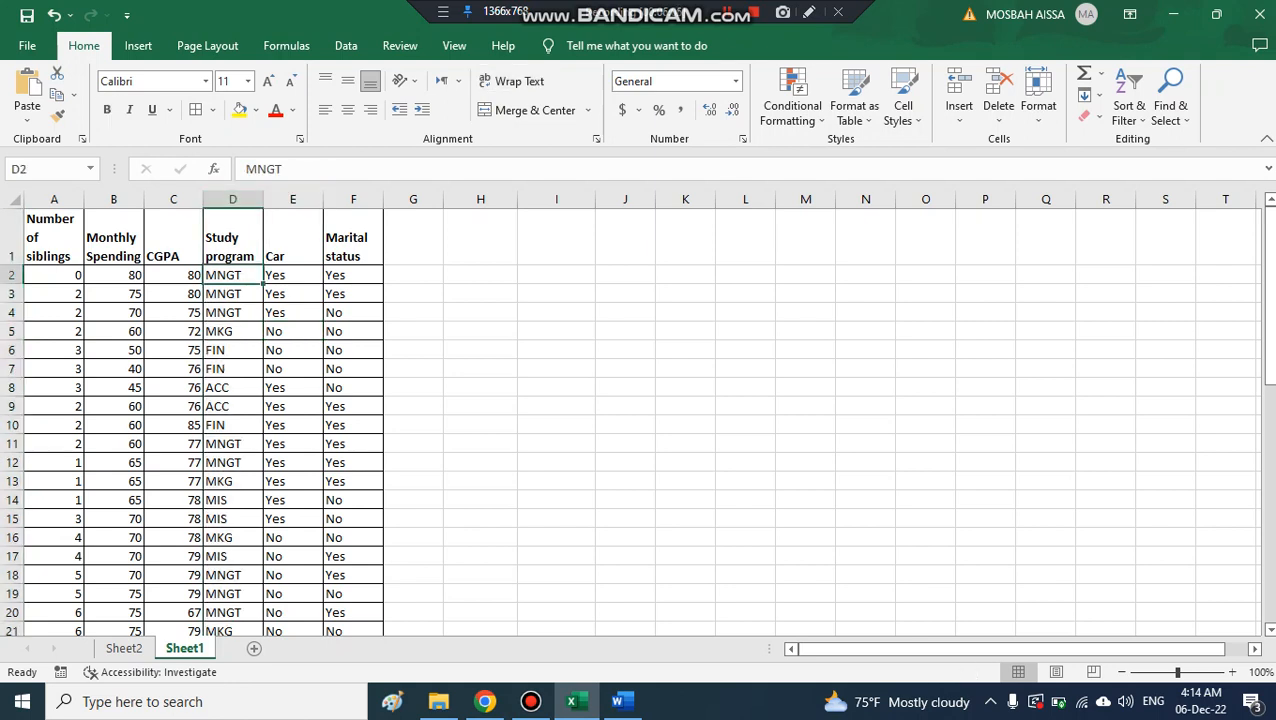
{"action": "left_click", "coordinate": [232, 331]}
{"action": "left_click", "coordinate": [232, 350]}
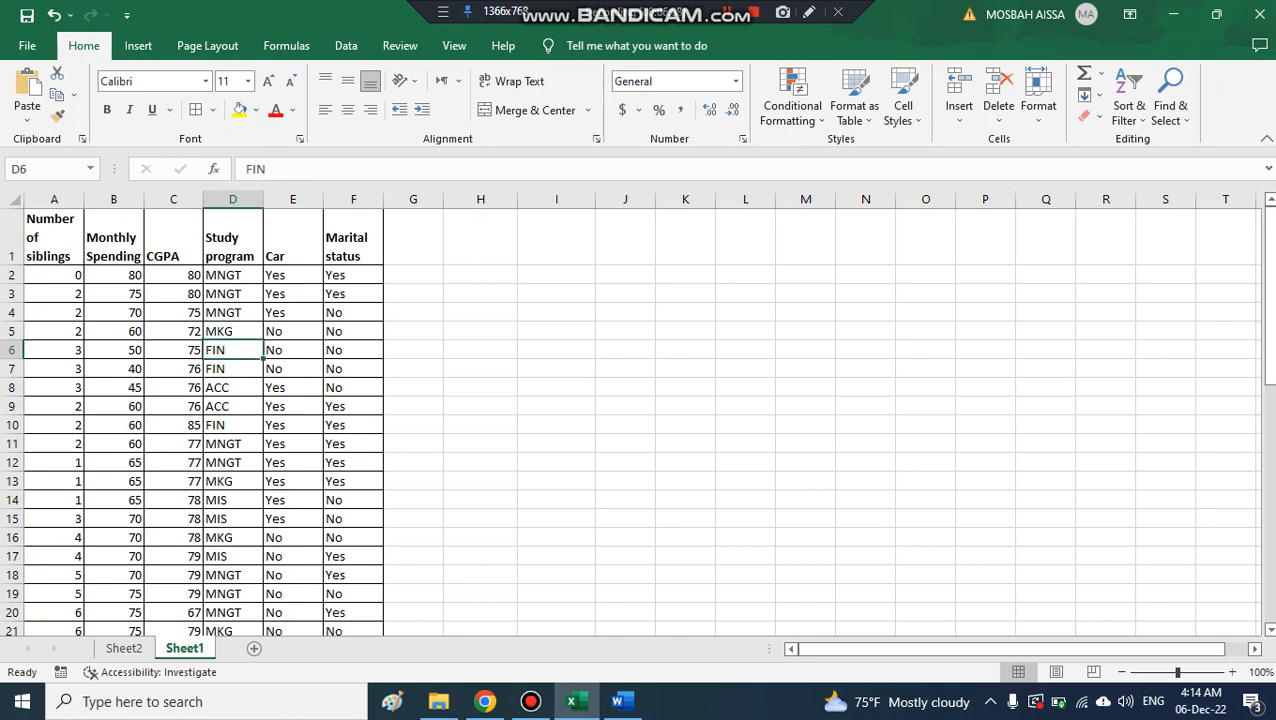
{"action": "left_click", "coordinate": [232, 387]}
{"action": "left_click", "coordinate": [232, 500]}
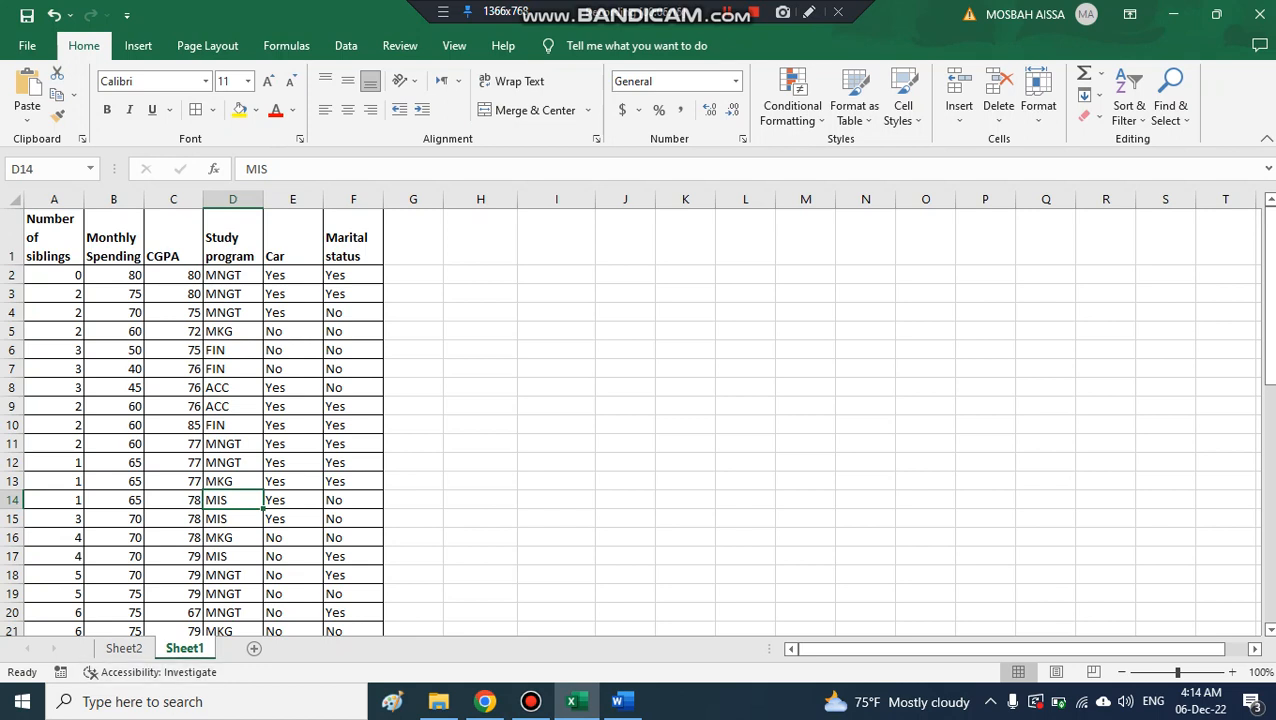
Review the task list on Sheet2 and highlight task b about preparing summary/frequency tables for each variable
{"action": "left_click", "coordinate": [124, 648]}
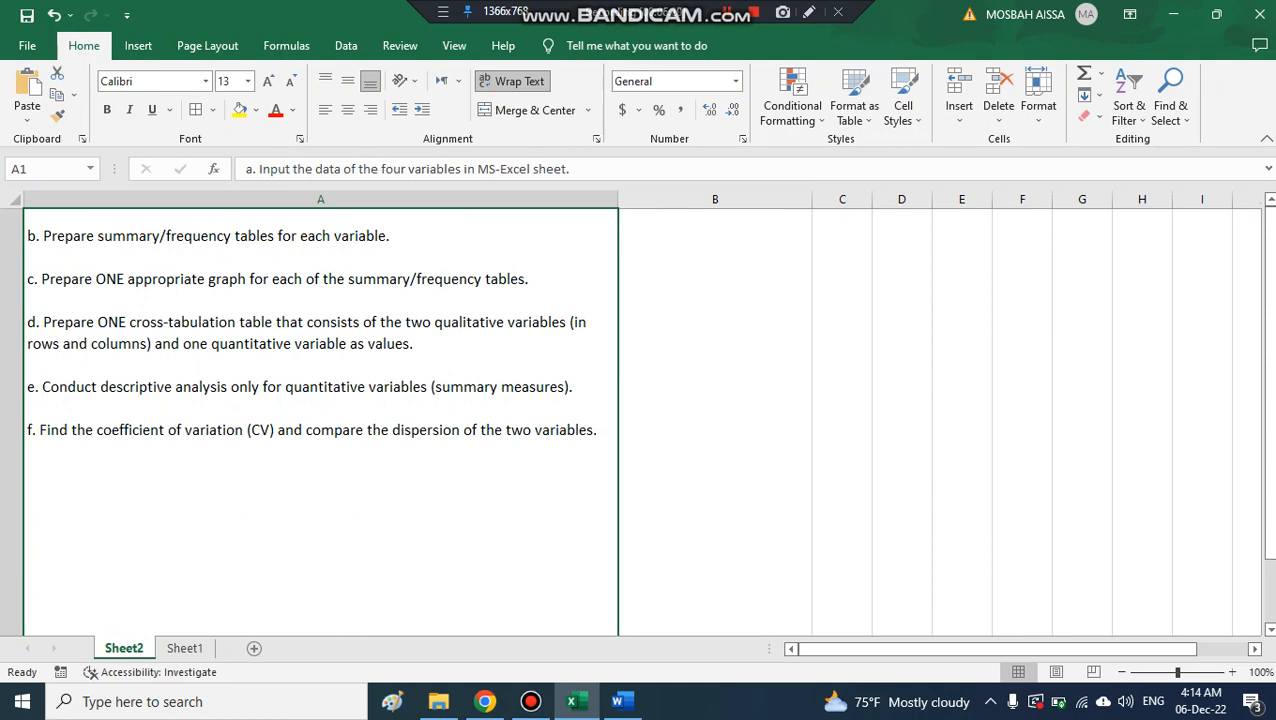
{"action": "double_click", "coordinate": [300, 322]}
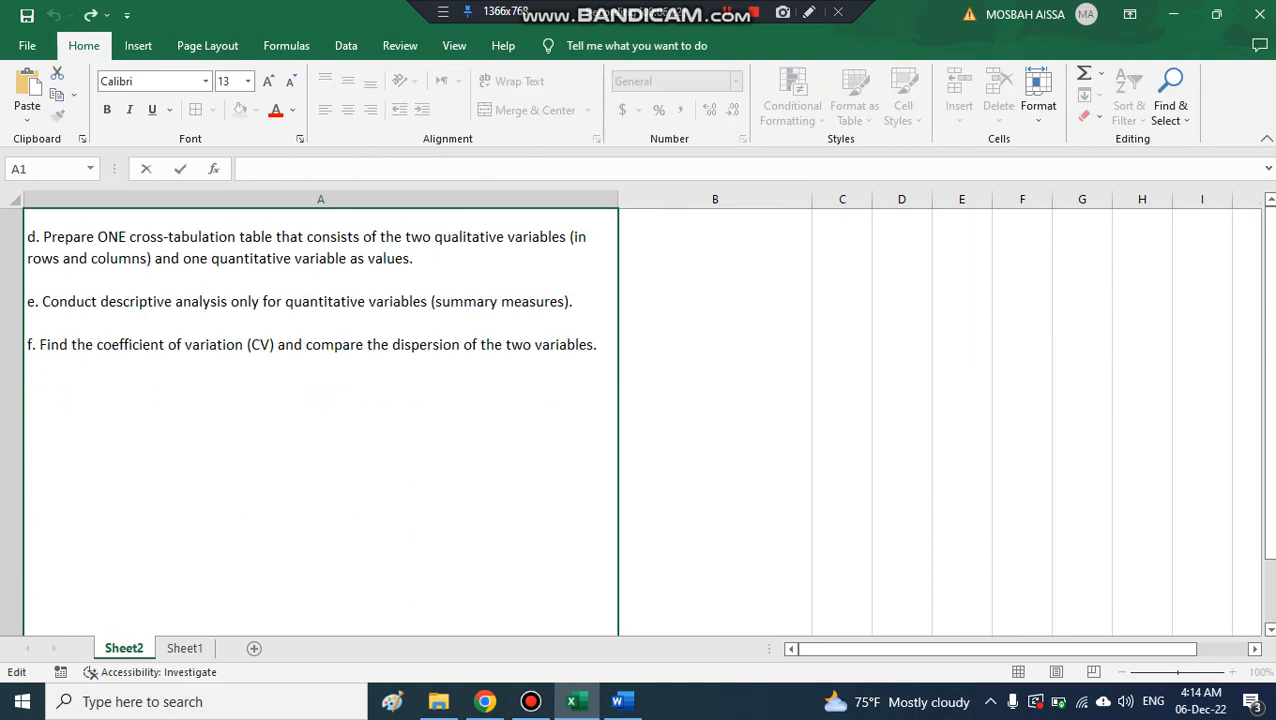
{"action": "key", "text": "Up"}
{"action": "key", "text": "Up"}
{"action": "key", "text": "Up"}
{"action": "key", "text": "Up"}
{"action": "key", "text": "Up"}
{"action": "key", "text": "Up"}
{"action": "key", "text": "Up"}
{"action": "key", "text": "Up"}
{"action": "key", "text": "Up"}
{"action": "key", "text": "Up"}
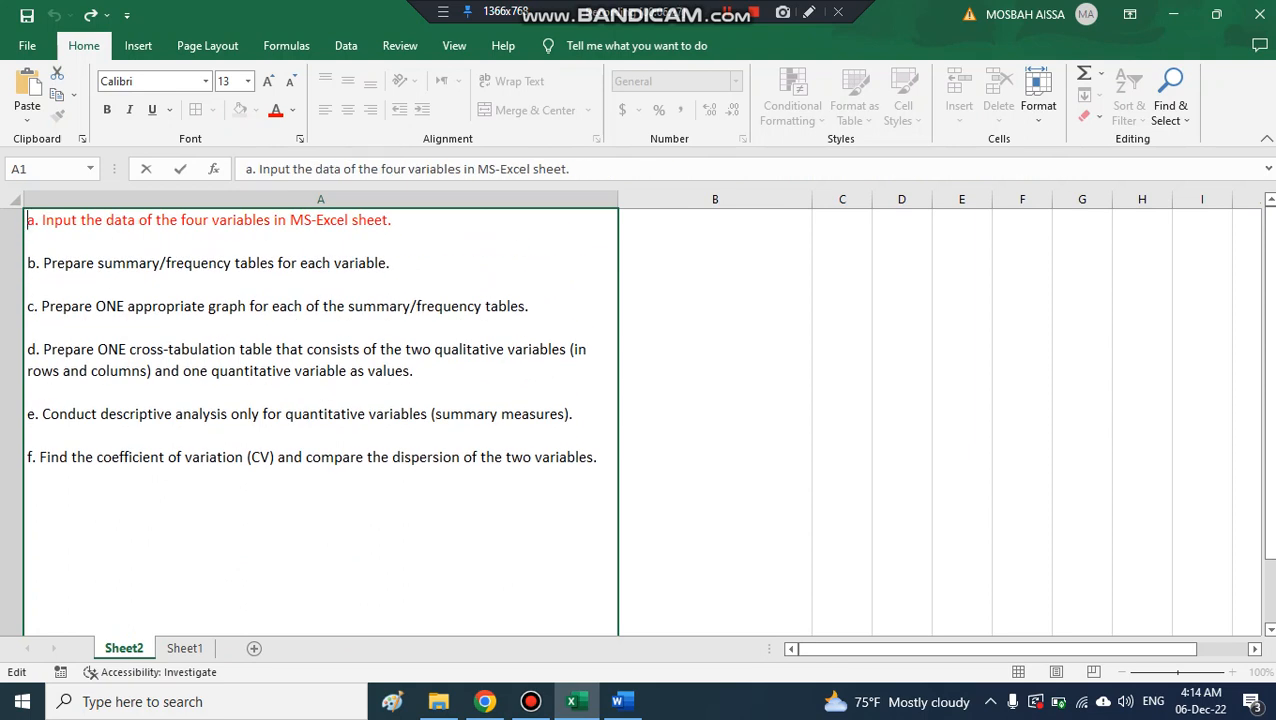
{"action": "left_click_drag", "start_coordinate": [391, 263], "coordinate": [43, 263]}
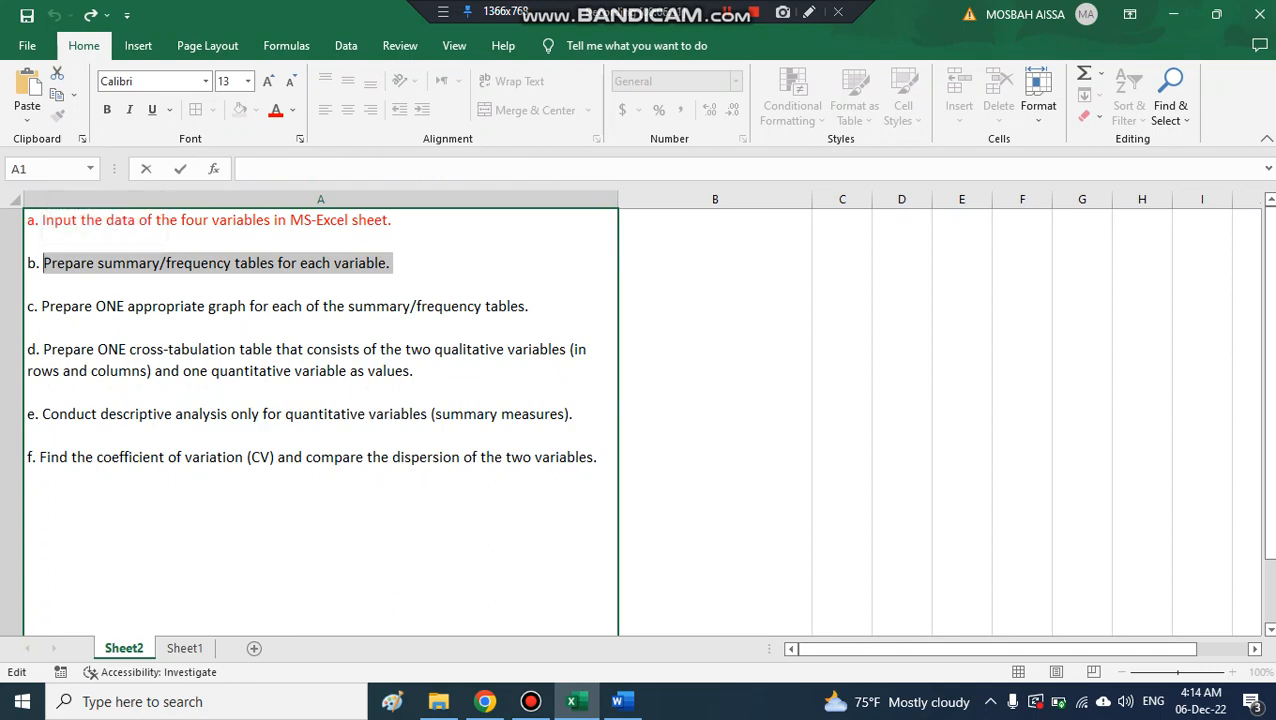
Select the Number of siblings column on Sheet1 and examine its values down to the last record in row 51
{"action": "left_click", "coordinate": [184, 648]}
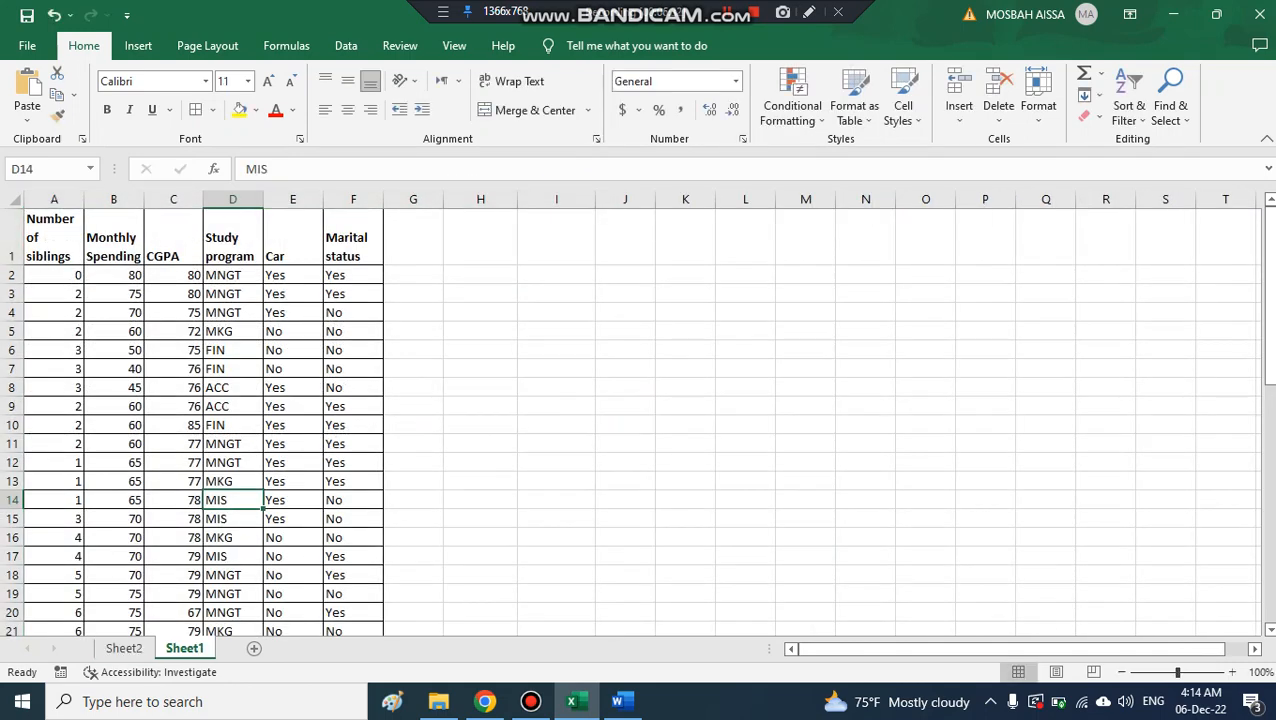
{"action": "left_click", "coordinate": [54, 199]}
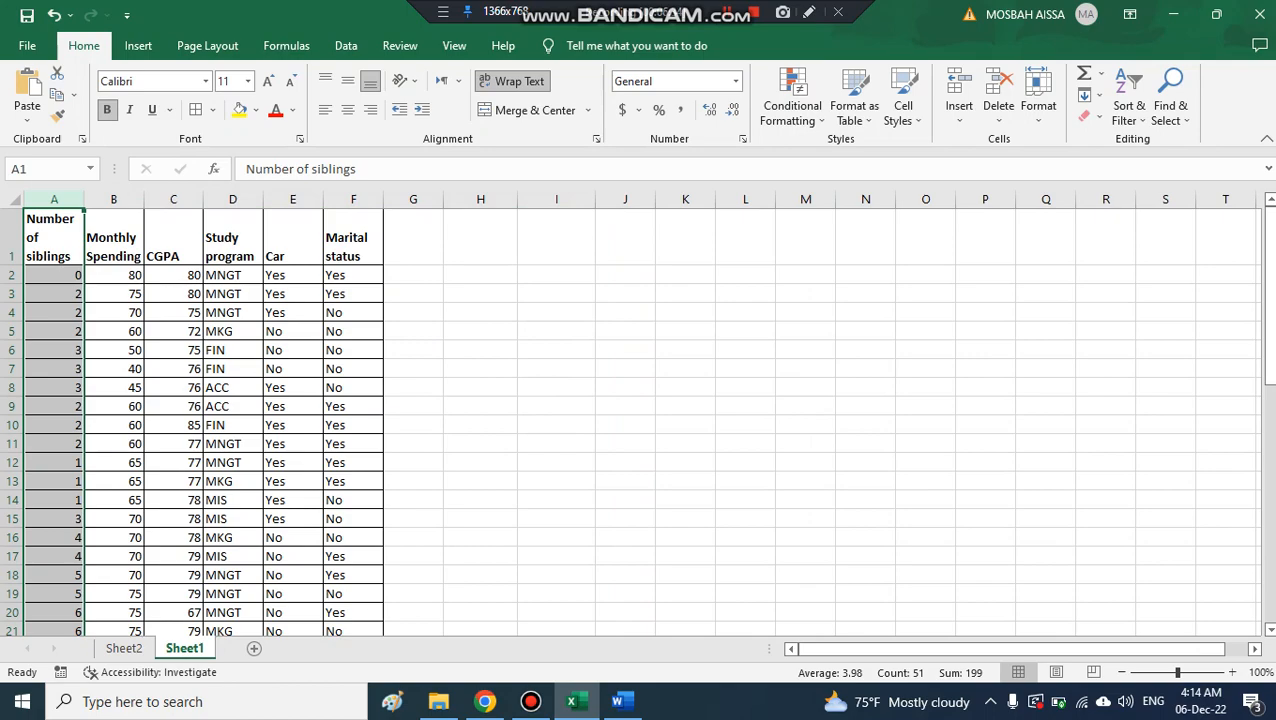
{"action": "left_click_drag", "start_coordinate": [1268, 300], "coordinate": [1268, 545]}
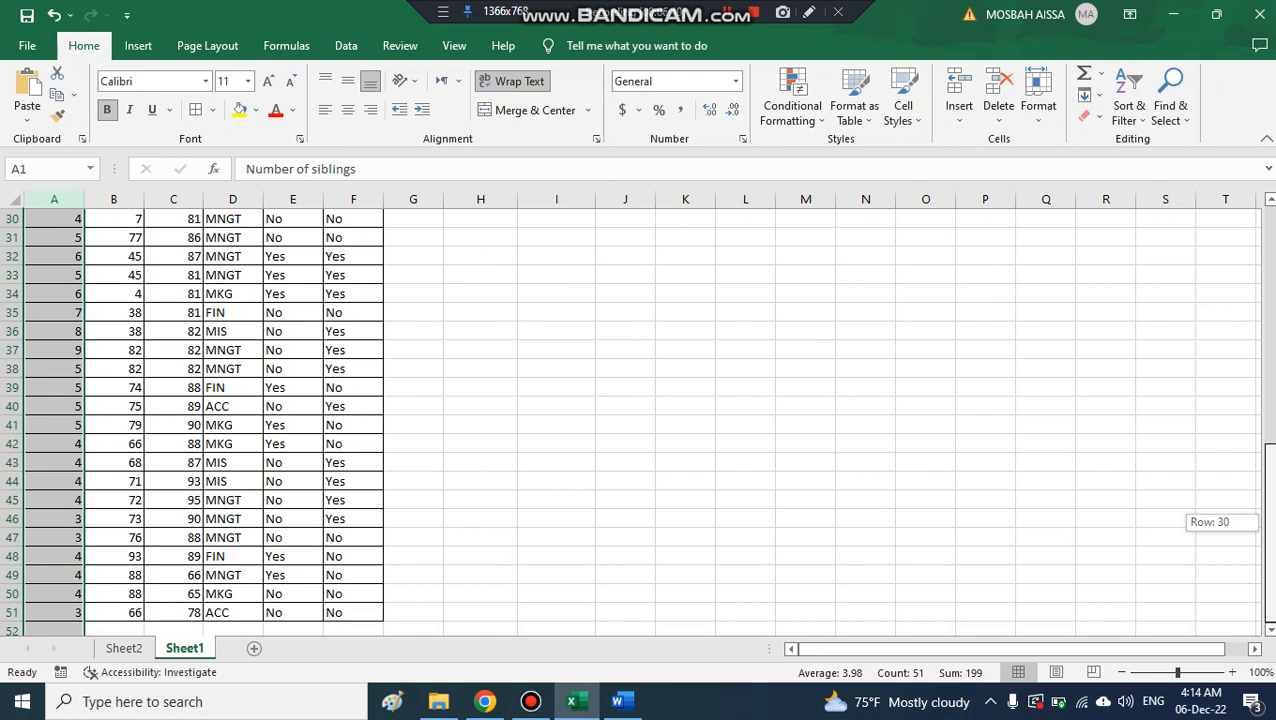
{"action": "left_click_drag", "start_coordinate": [1268, 545], "coordinate": [1268, 545]}
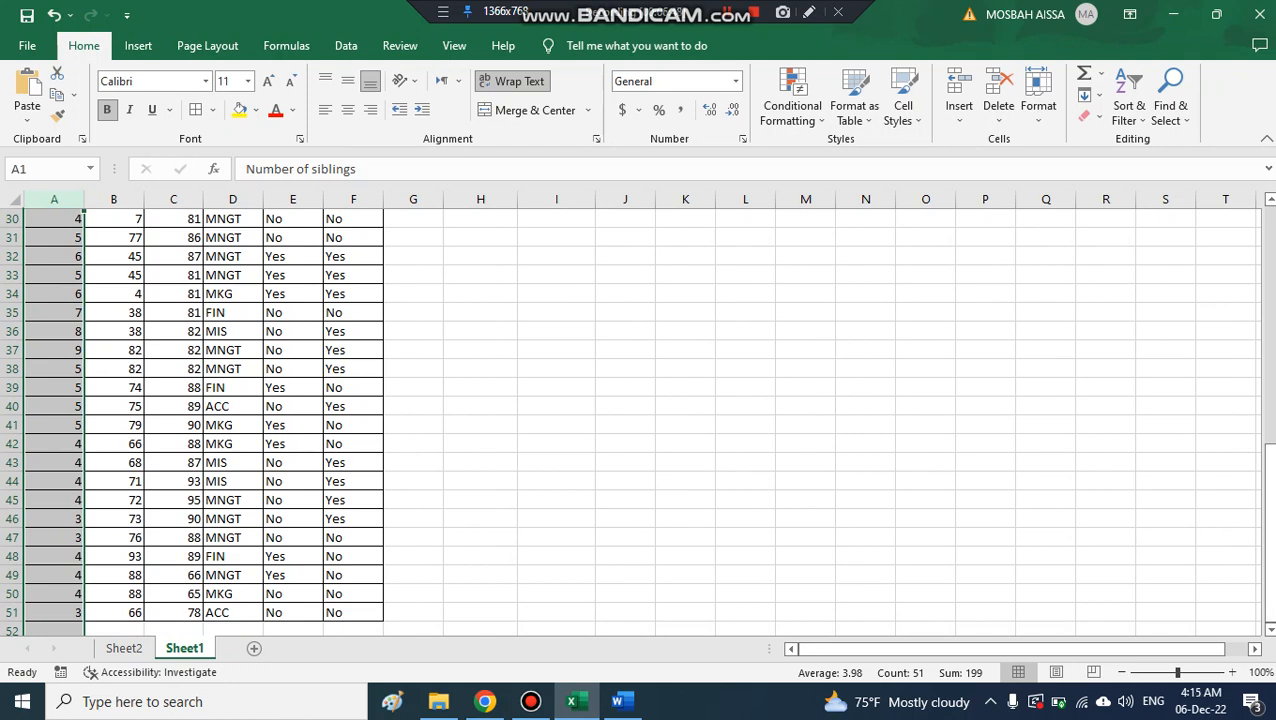
Insert a PivotTable on a new worksheet using only the Number of siblings column, Sheet1!$A$1:$A$51, as its source
{"action": "left_click_drag", "start_coordinate": [1268, 600], "coordinate": [1268, 300]}
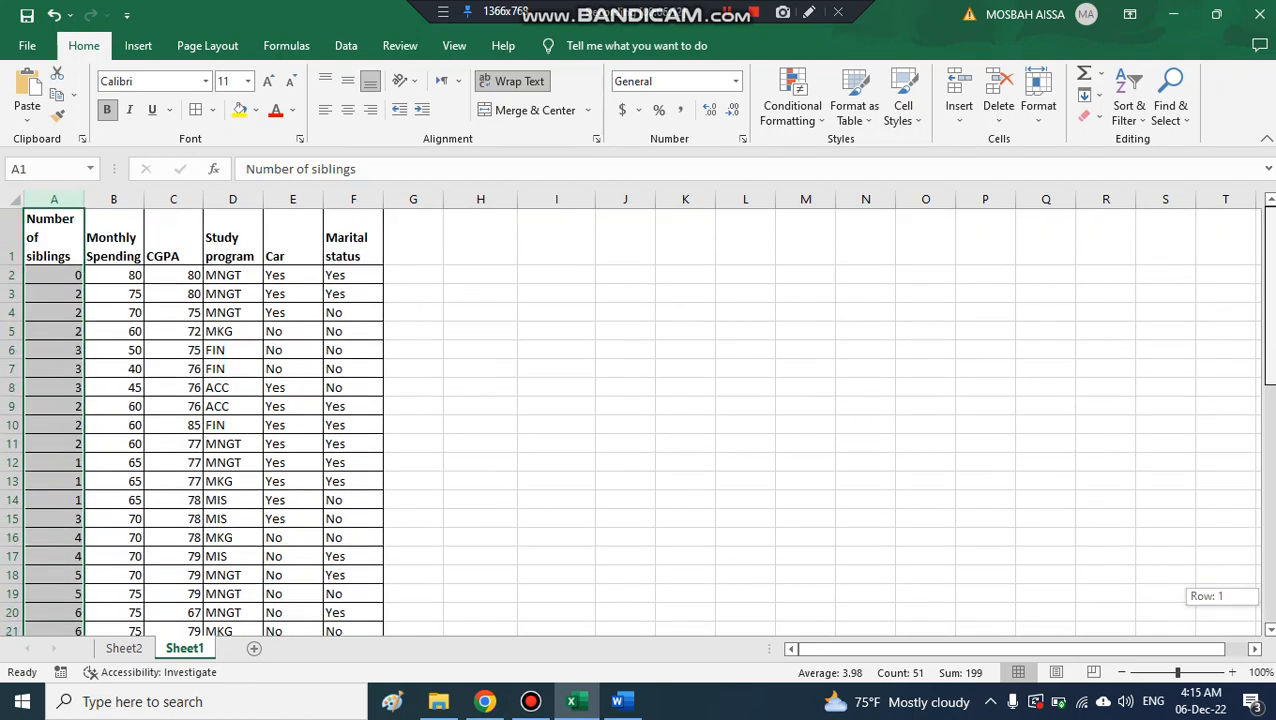
{"action": "left_click_drag", "start_coordinate": [1268, 300], "coordinate": [1268, 300]}
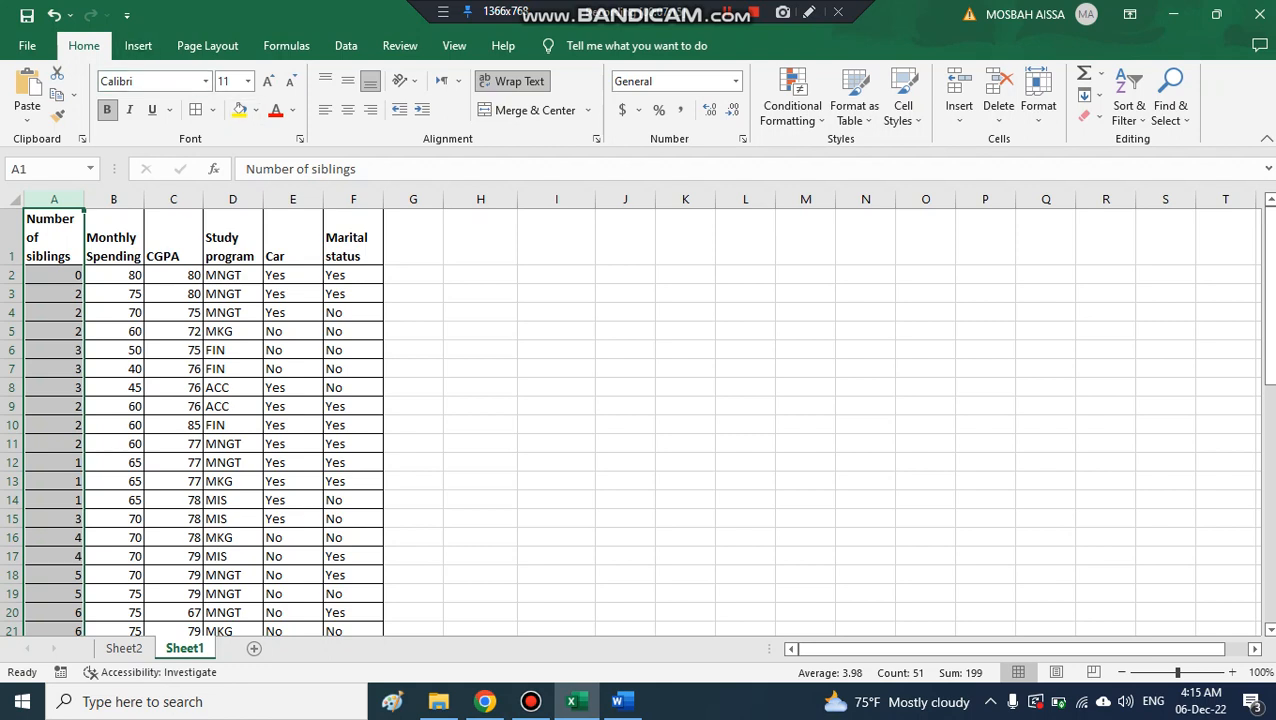
{"action": "left_click", "coordinate": [353, 387]}
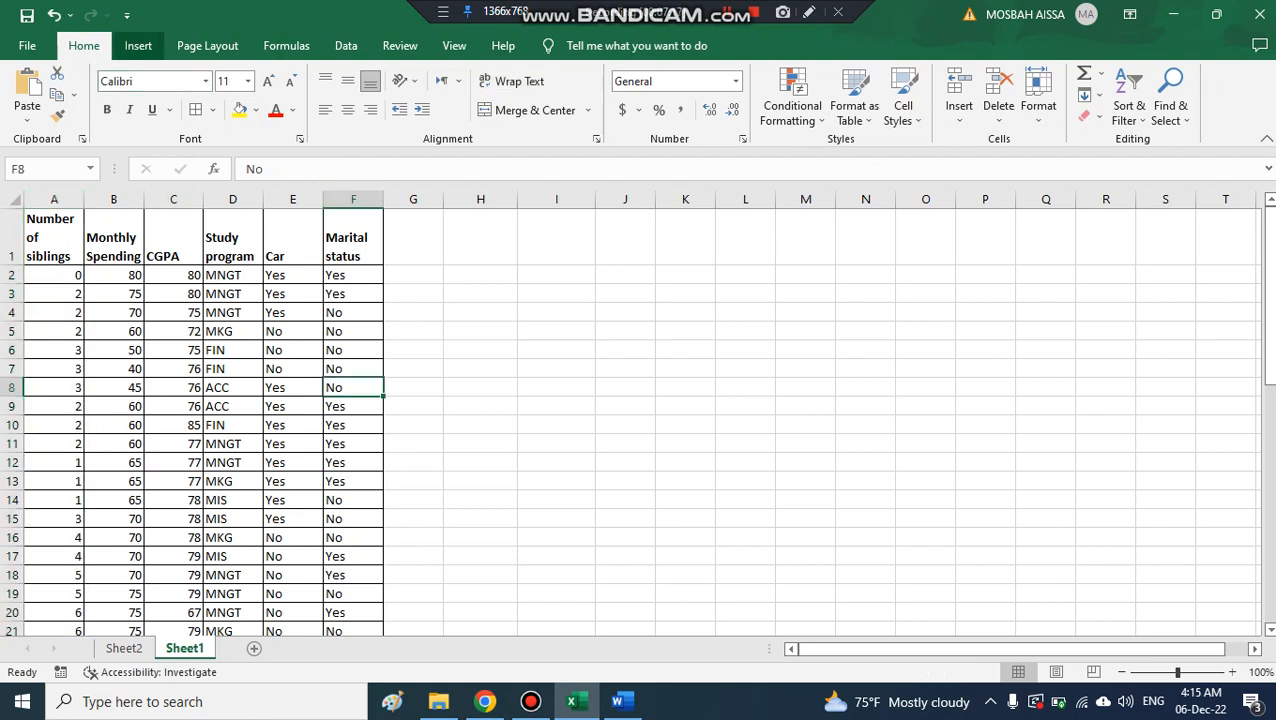
{"action": "left_click", "coordinate": [138, 45]}
{"action": "left_click", "coordinate": [34, 90]}
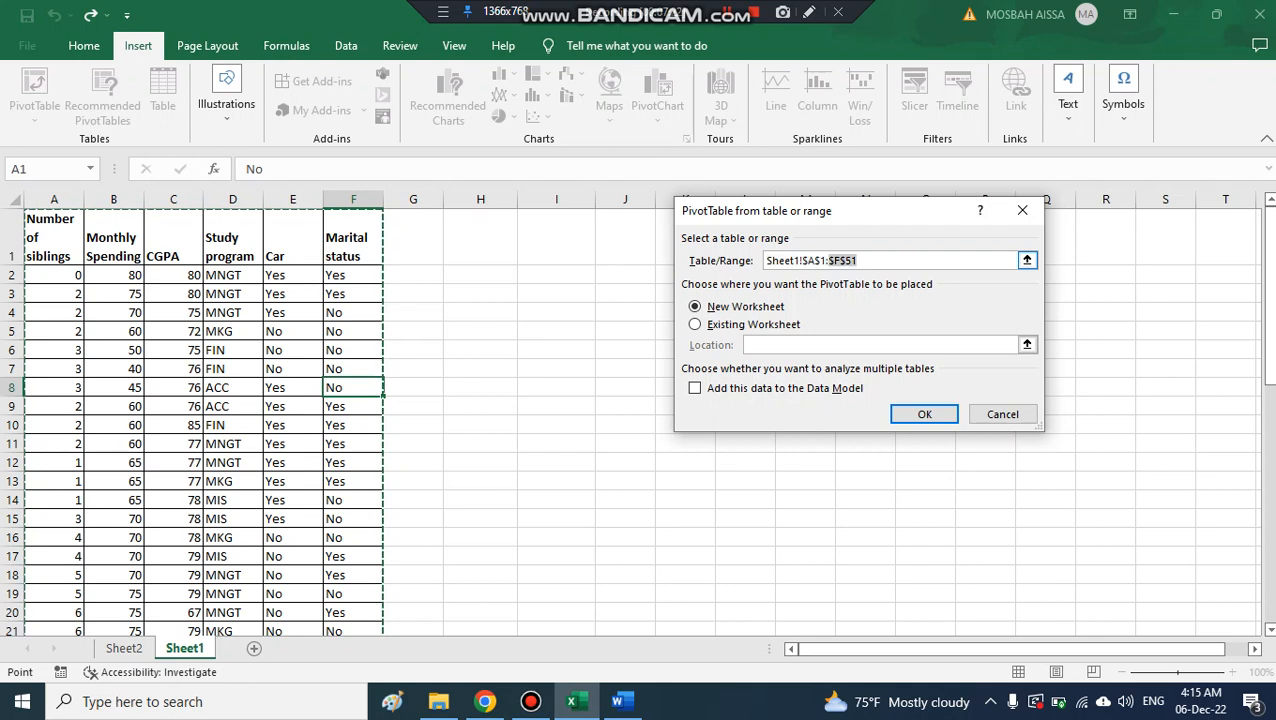
{"action": "key", "text": "BackSpace"}
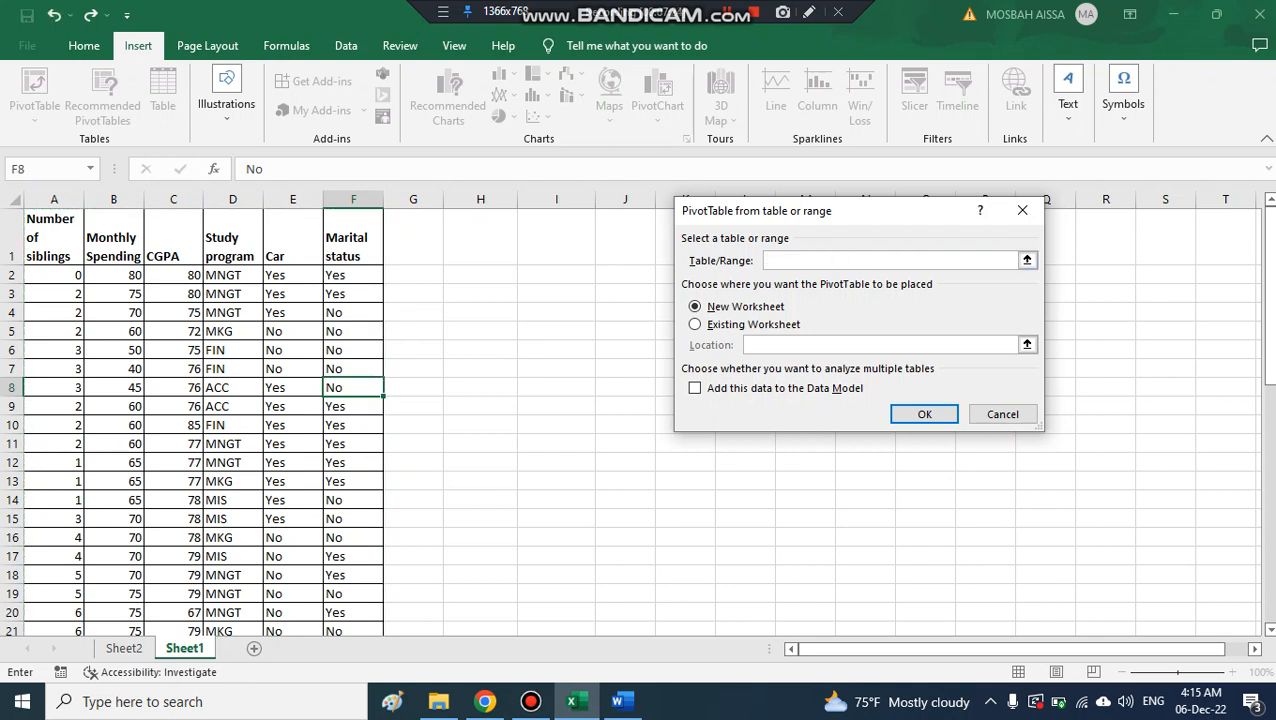
{"action": "left_click_drag", "start_coordinate": [54, 237], "coordinate": [60, 577]}
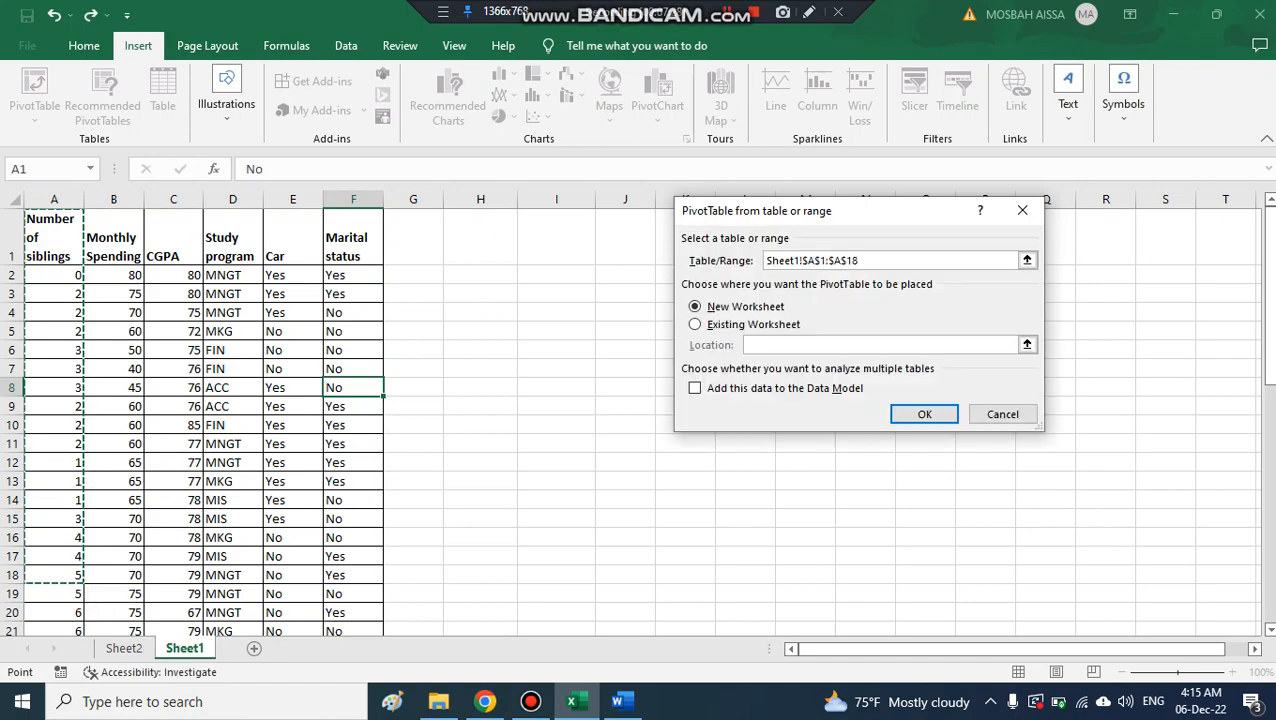
{"action": "key", "text": "BackSpace"}
{"action": "key", "text": "BackSpace"}
{"action": "key", "text": "BackSpace"}
{"action": "key", "text": "BackSpace"}
{"action": "key", "text": "BackSpace"}
{"action": "key", "text": "BackSpace"}
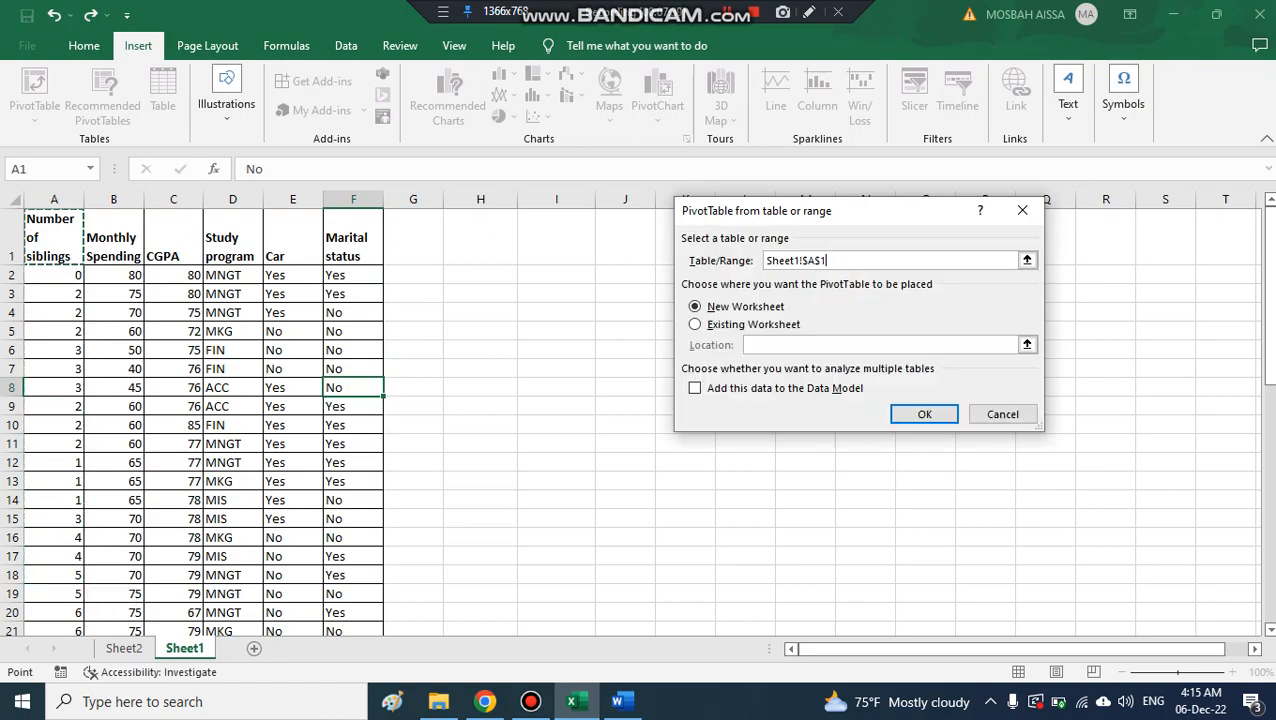
{"action": "left_click_drag", "start_coordinate": [54, 256], "coordinate": [60, 575]}
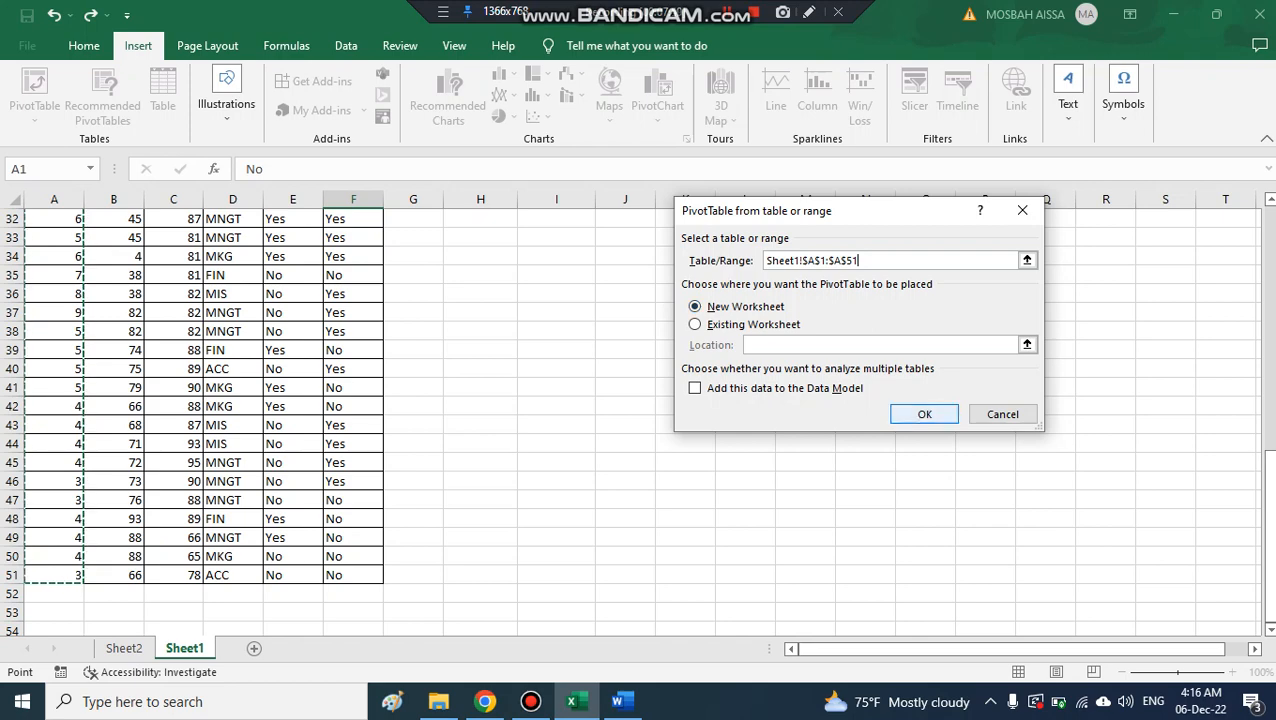
{"action": "key", "text": "Return"}
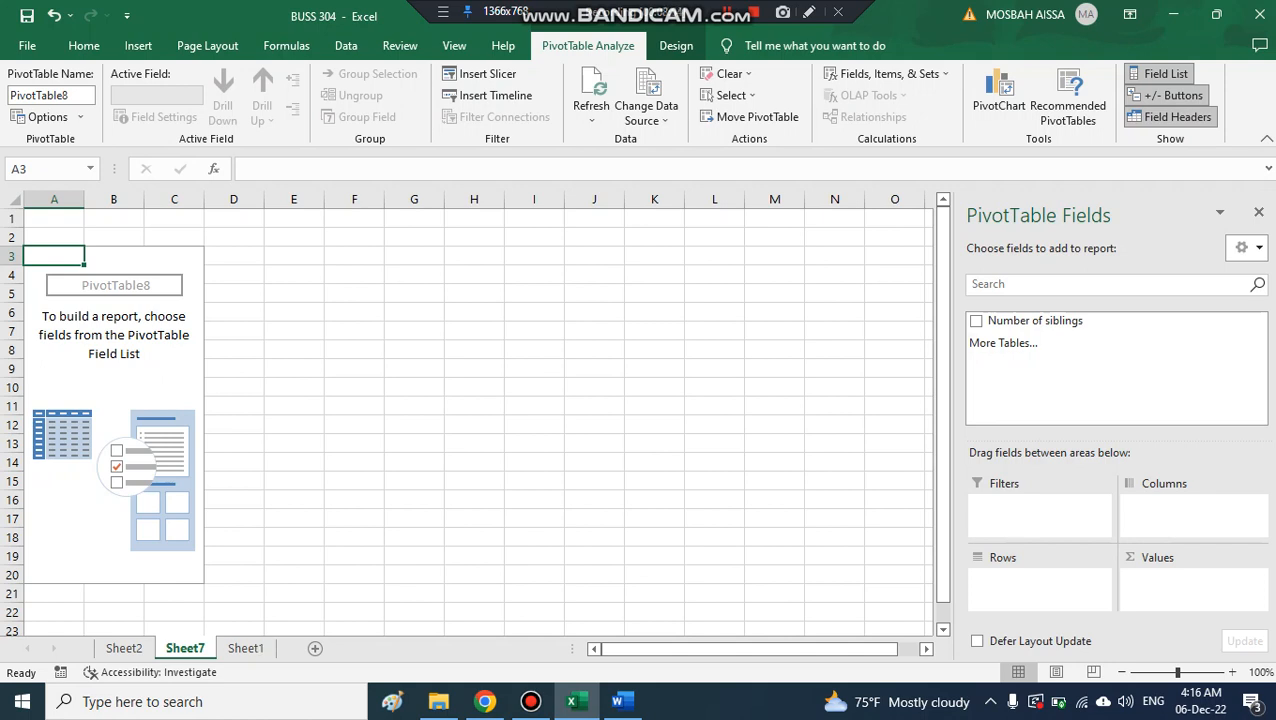
Try Number of siblings as both values and rows of the PivotTable, and undo back to an empty sheet
{"action": "left_click", "coordinate": [976, 320]}
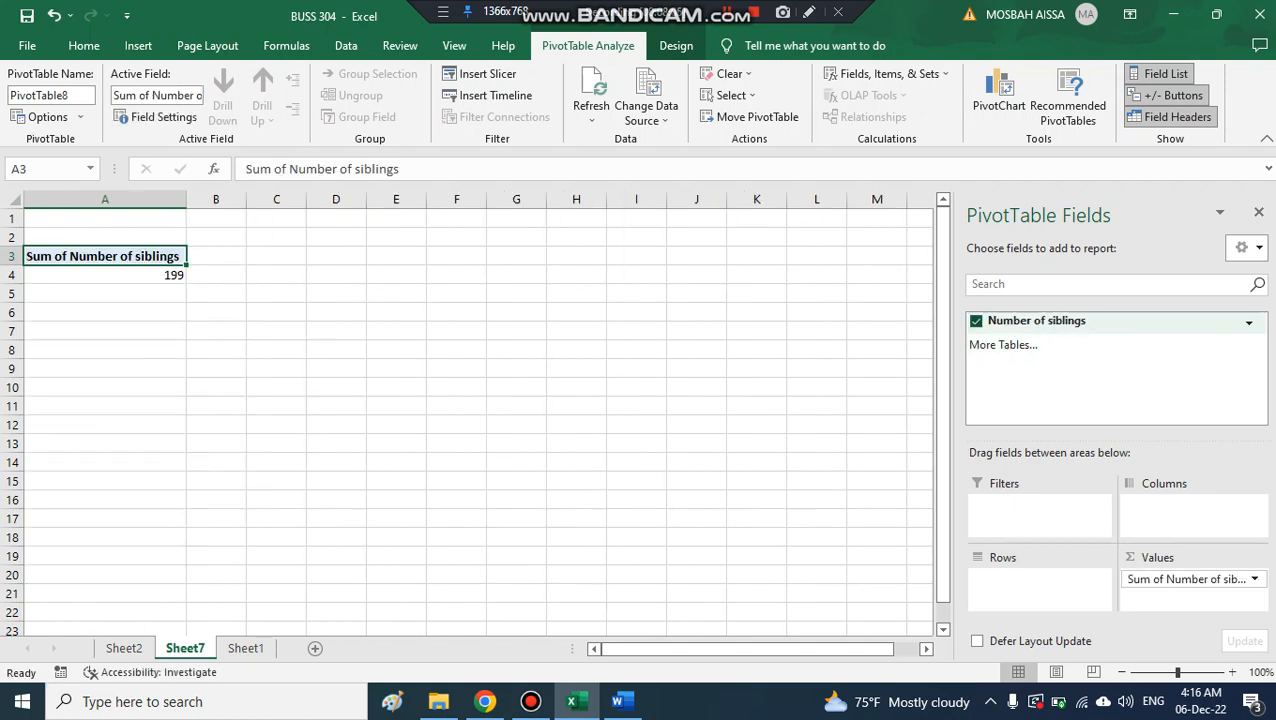
{"action": "left_click_drag", "start_coordinate": [1036, 320], "coordinate": [1040, 578]}
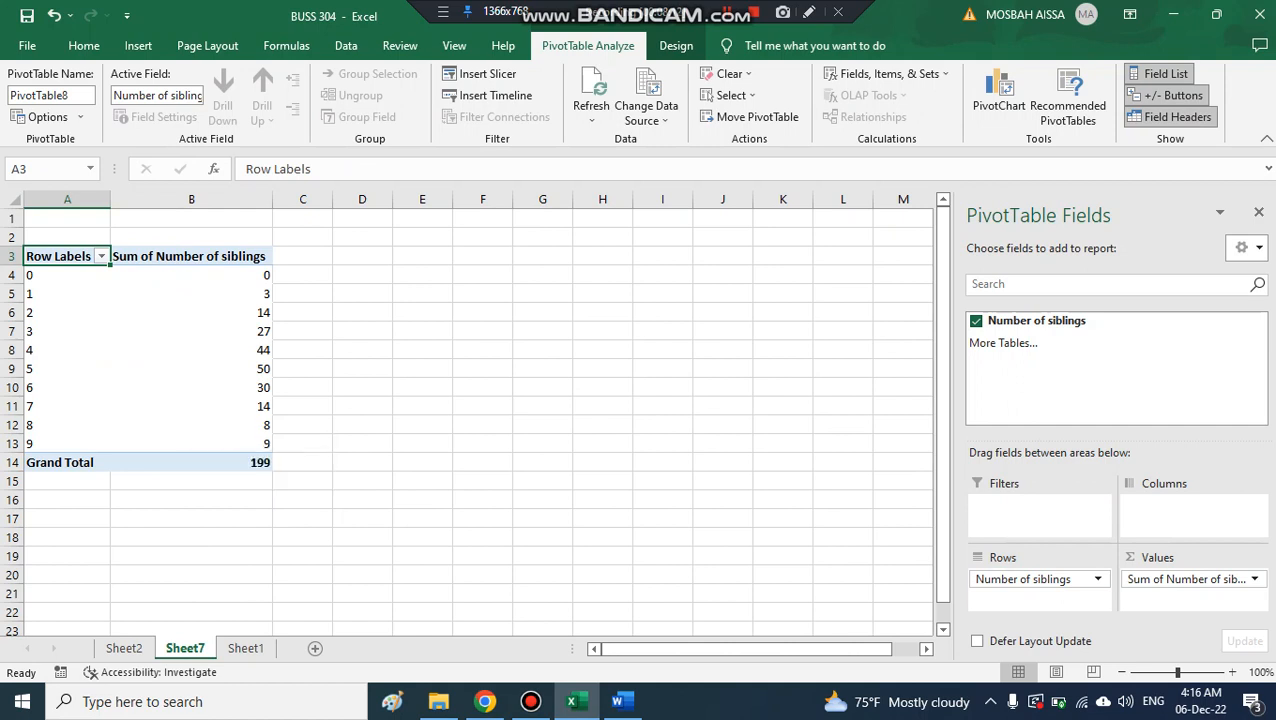
{"action": "key", "text": "ctrl+z"}
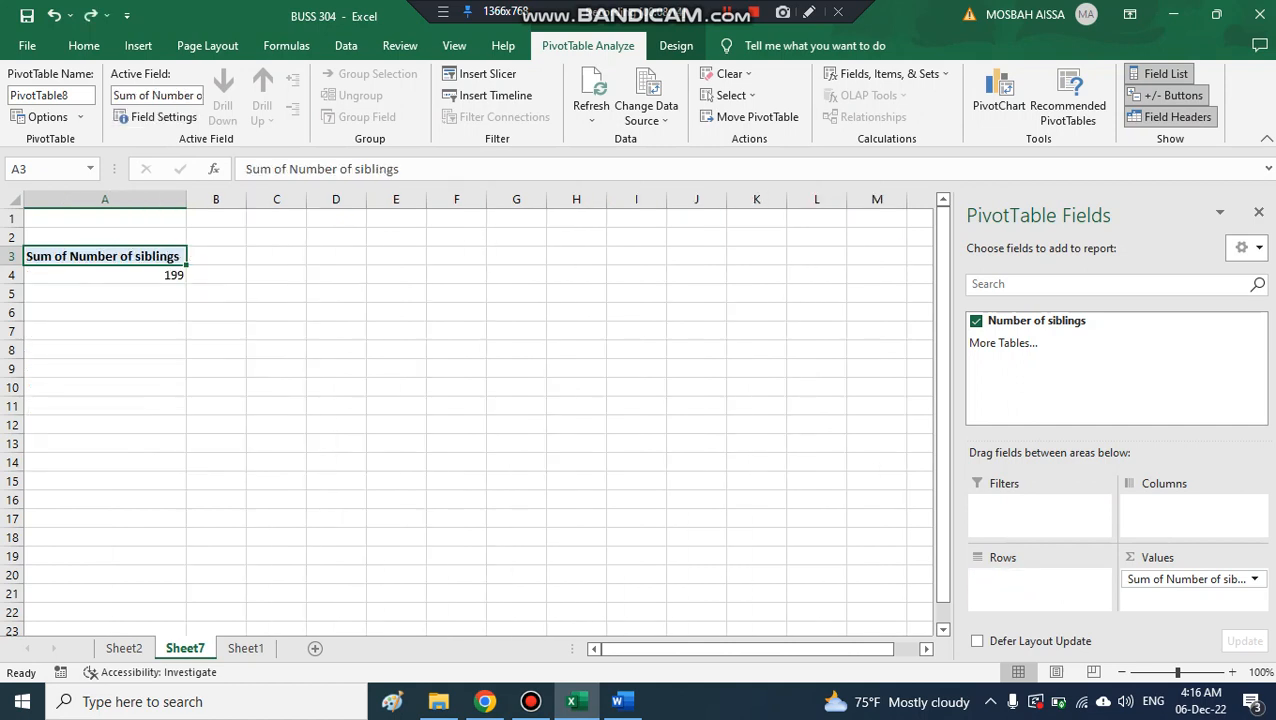
{"action": "key", "text": "ctrl+z"}
{"action": "key", "text": "ctrl+z"}
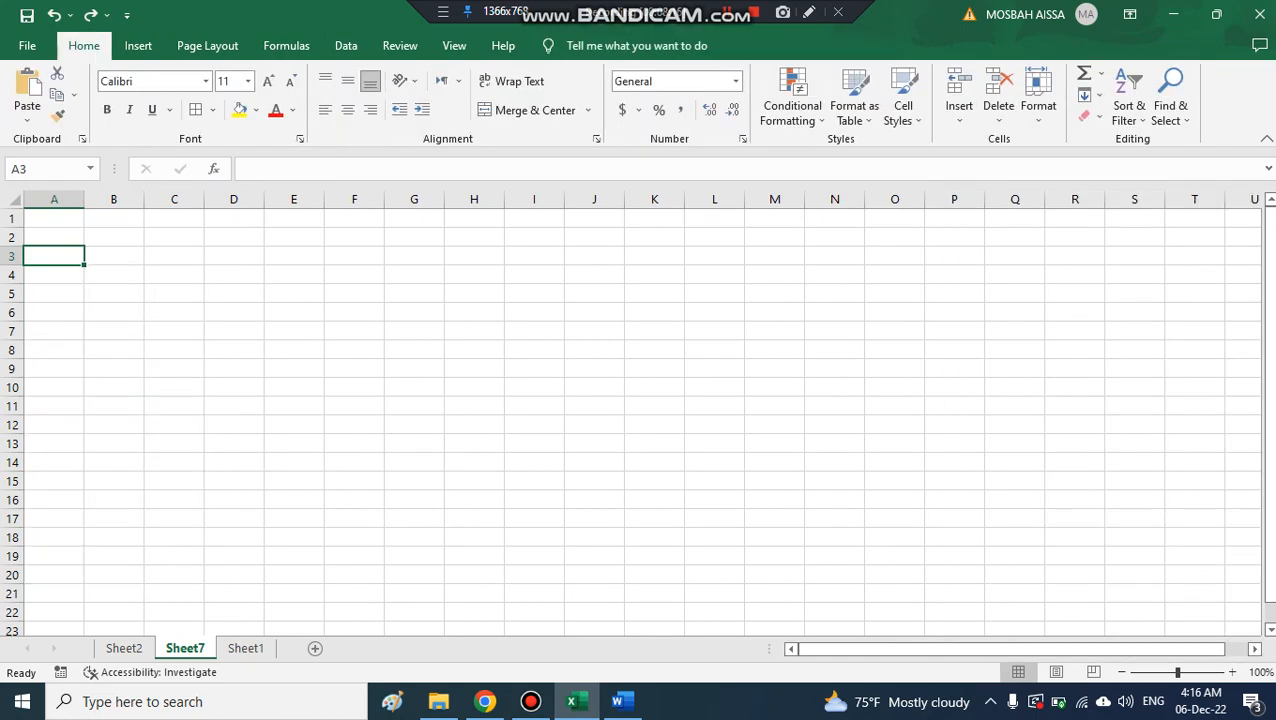
Delete the empty worksheet Sheet7
{"action": "right_click", "coordinate": [180, 648]}
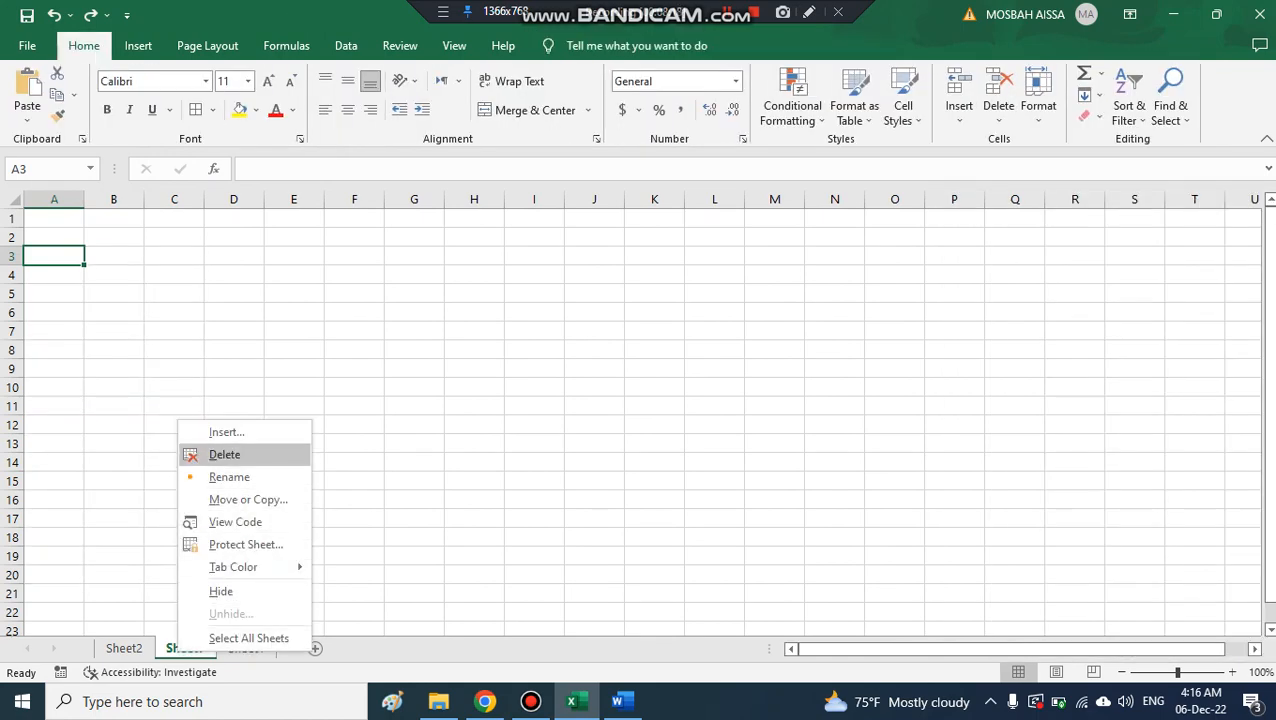
{"action": "key", "text": "Escape"}
{"action": "key", "text": "ctrl+z"}
{"action": "key", "text": "alt+h"}
{"action": "key", "text": "d"}
{"action": "key", "text": "s"}
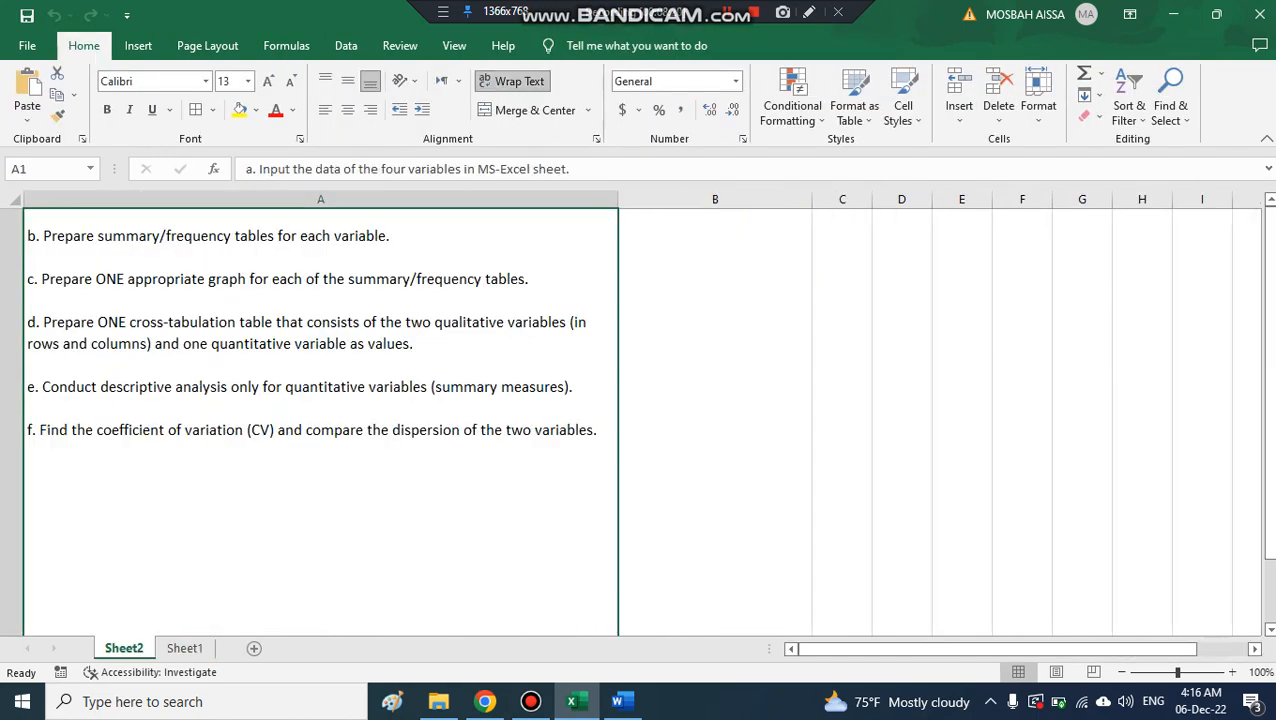
Insert a PivotTable from Sheet1!$A$1:$A$51 into the existing worksheet at cell H33 of Sheet1
{"action": "key", "text": "ctrl+Page_Down"}
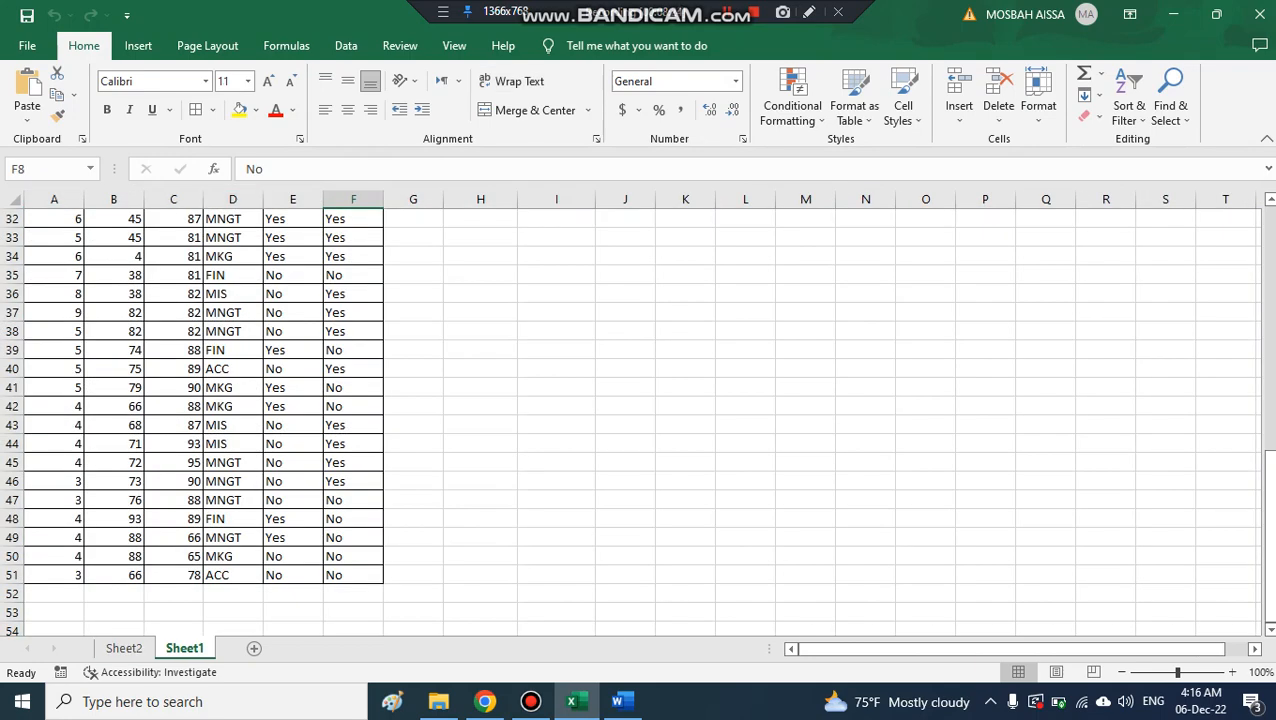
{"action": "left_click_drag", "start_coordinate": [1268, 500], "coordinate": [1268, 285]}
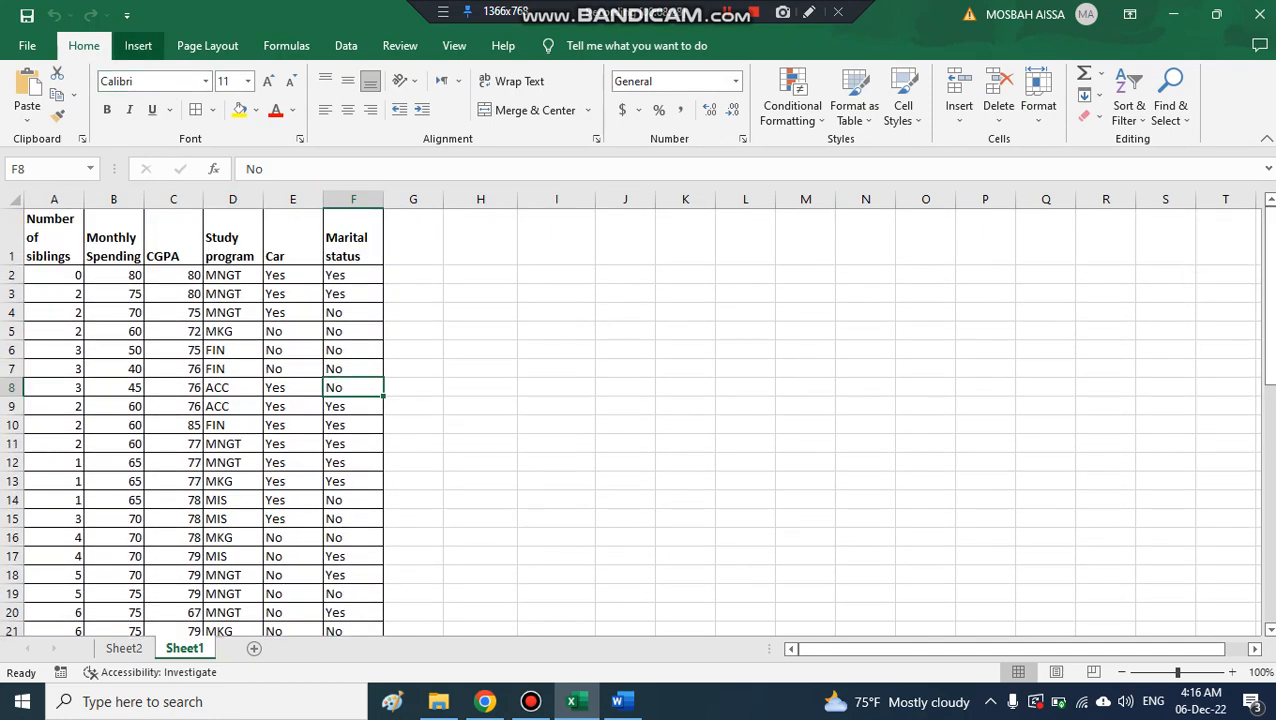
{"action": "left_click", "coordinate": [138, 45]}
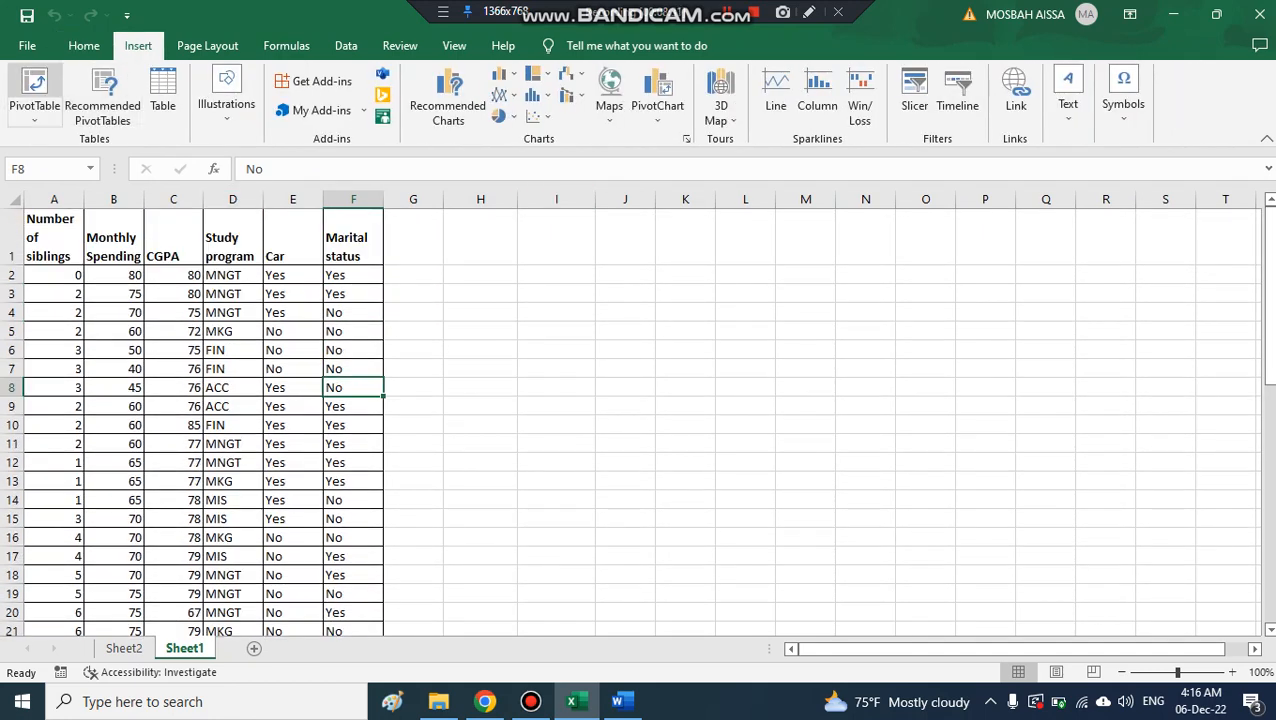
{"action": "left_click", "coordinate": [34, 88]}
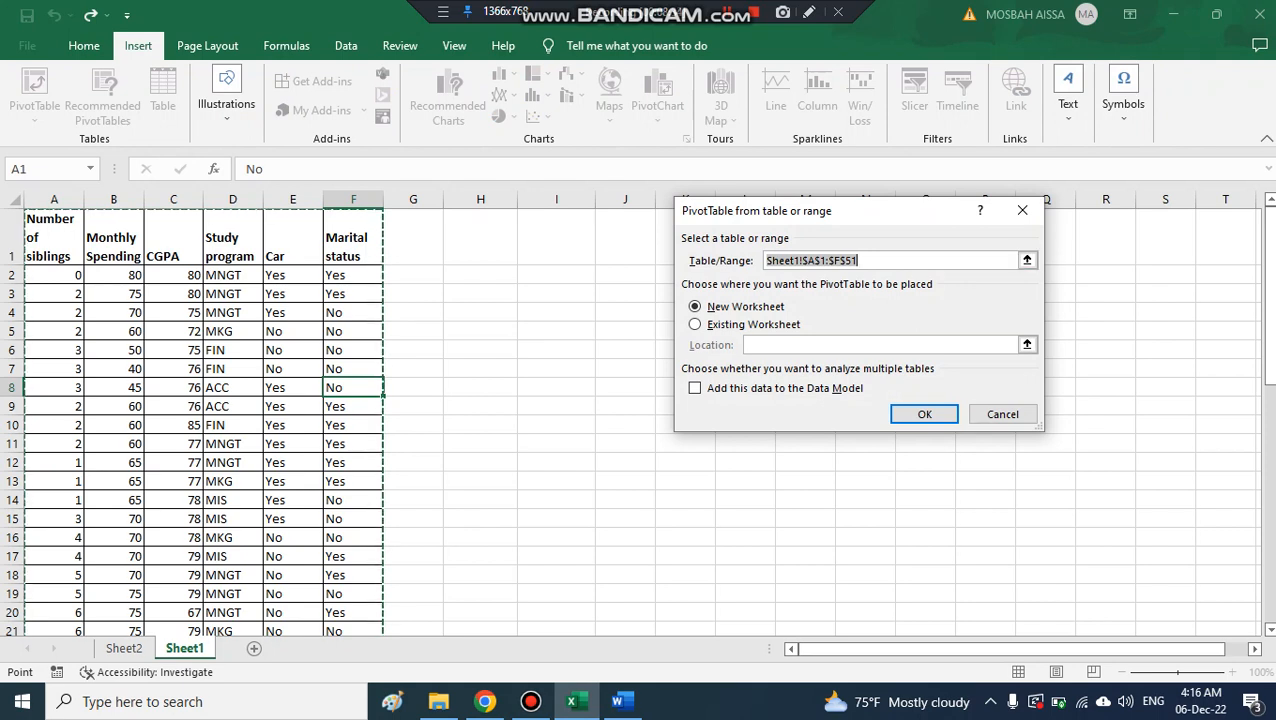
{"action": "key", "text": "F2"}
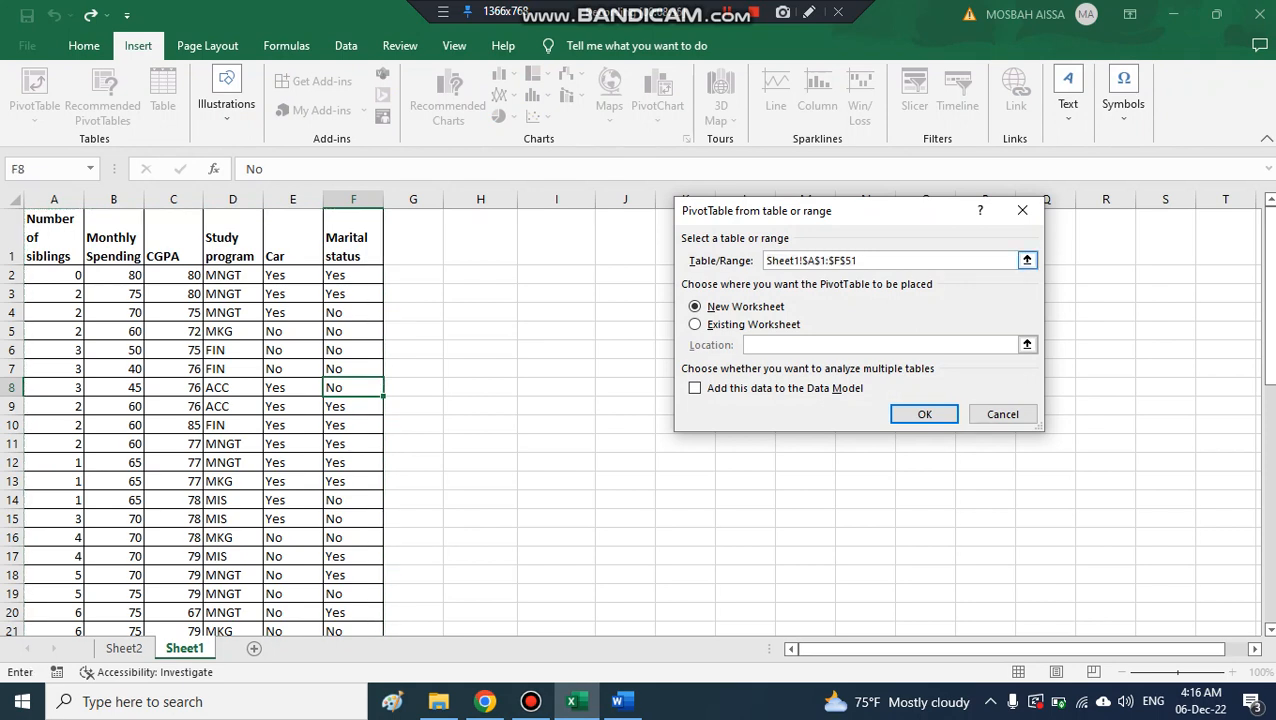
{"action": "left_click", "coordinate": [829, 260]}
{"action": "key", "text": "ctrl+a"}
{"action": "key", "text": "BackSpace"}
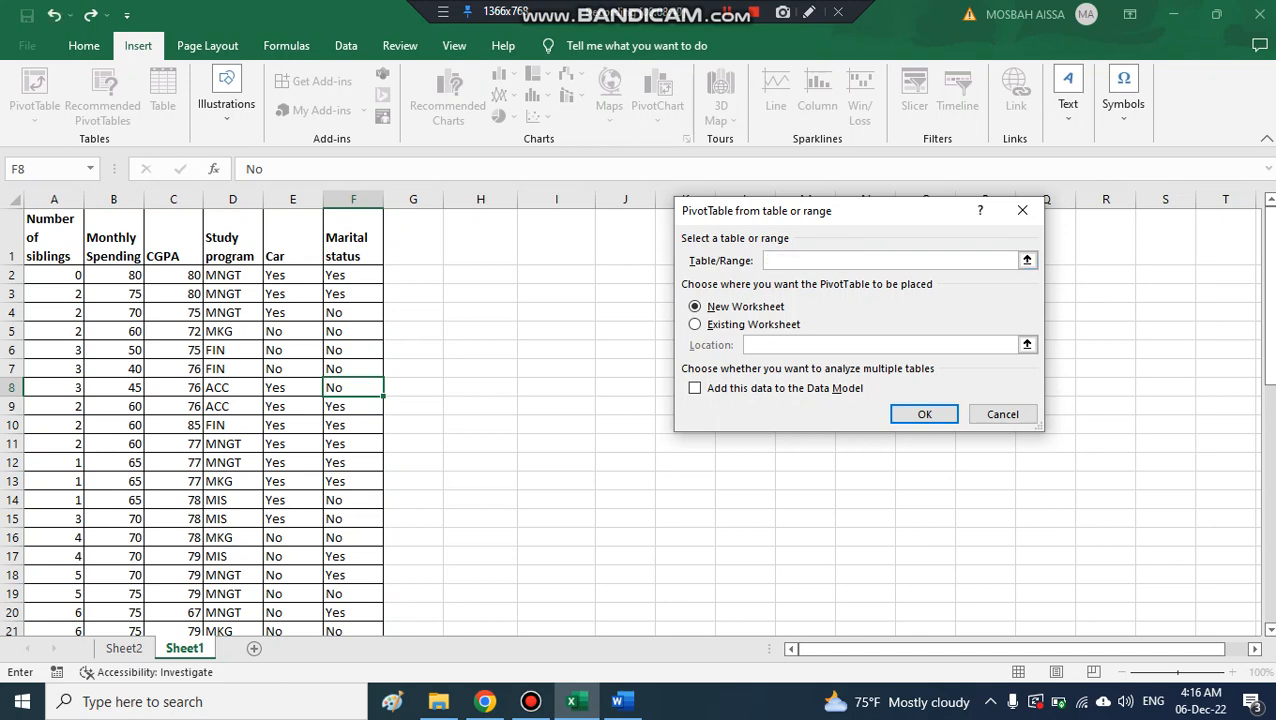
{"action": "left_click_drag", "start_coordinate": [54, 240], "coordinate": [82, 612]}
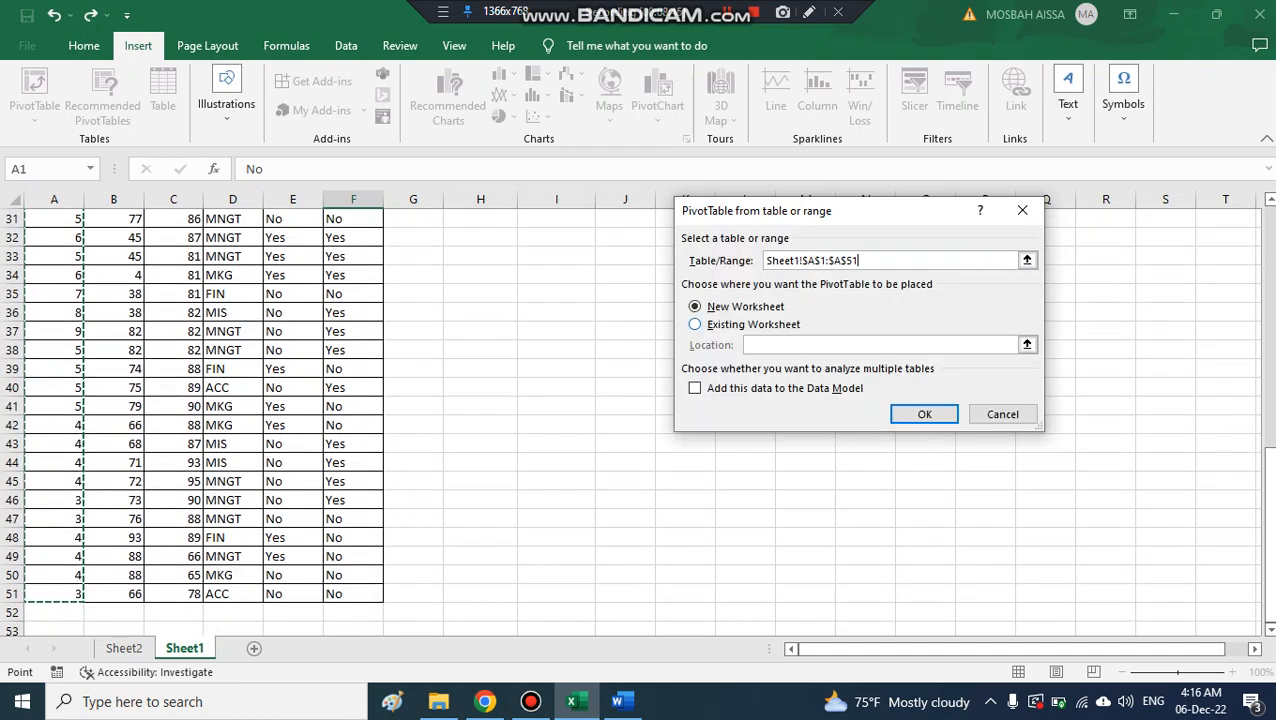
{"action": "left_click", "coordinate": [694, 324]}
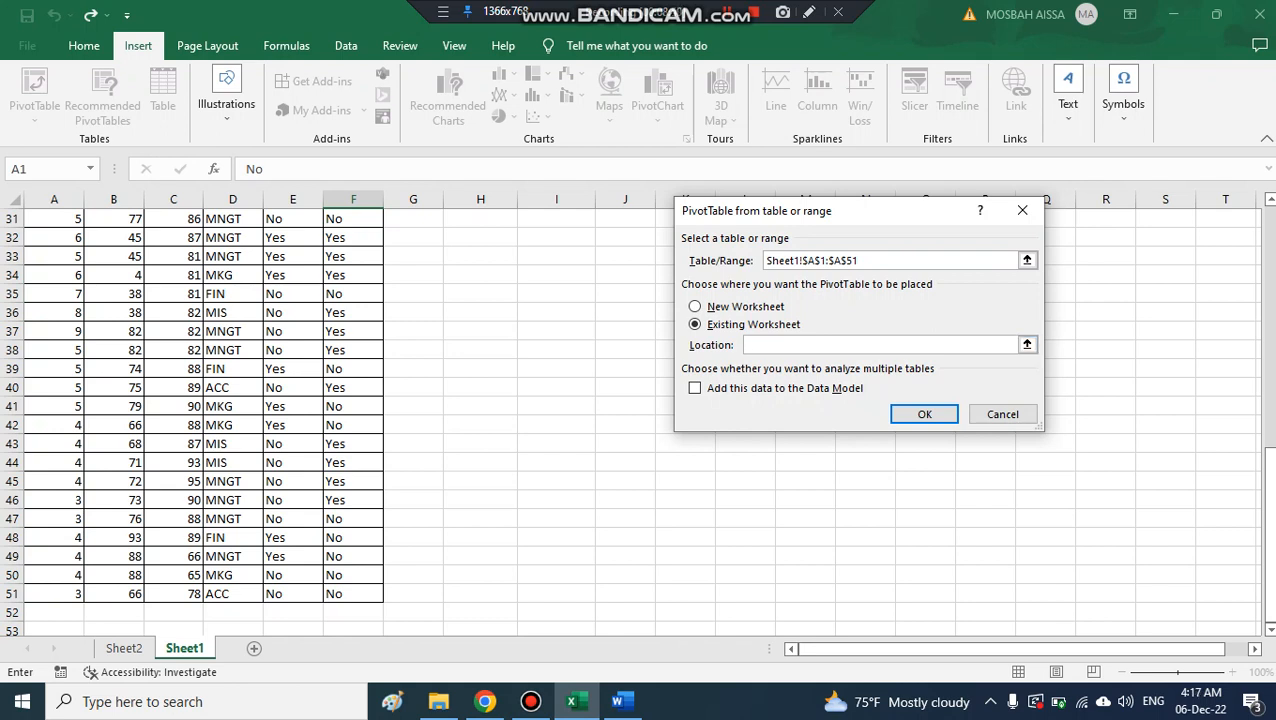
{"action": "left_click", "coordinate": [480, 256]}
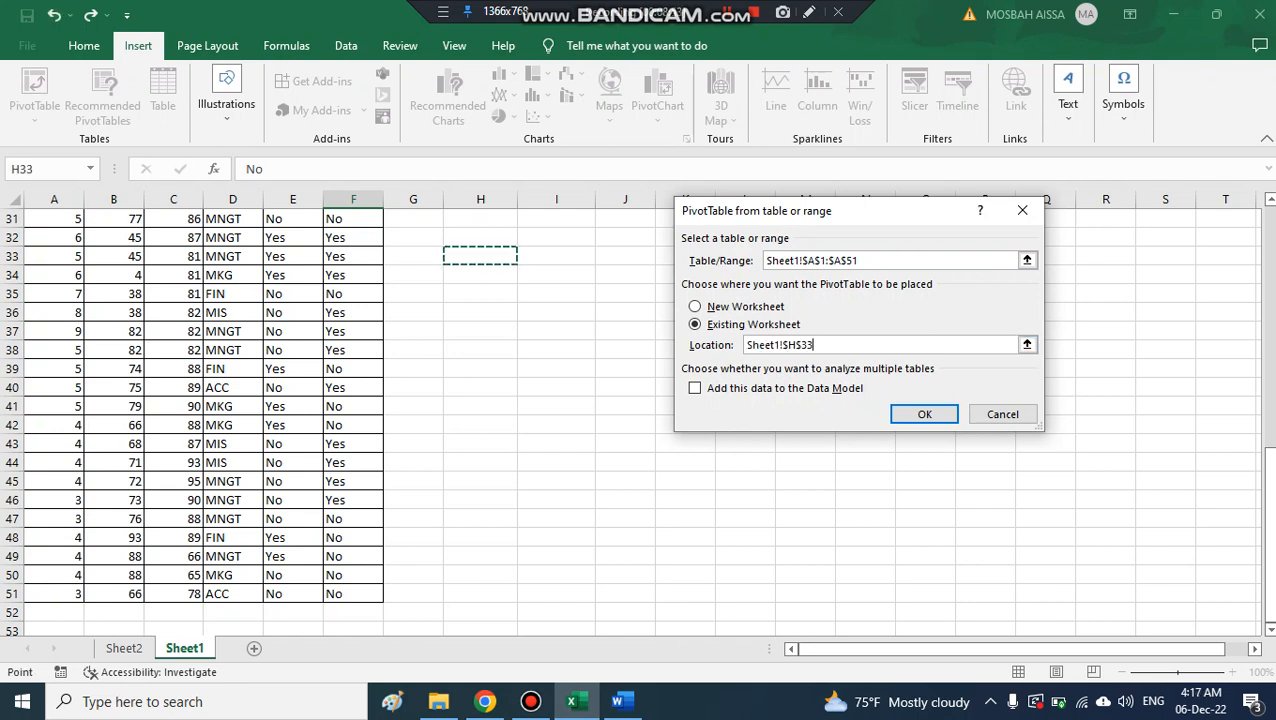
{"action": "left_click", "coordinate": [924, 414]}
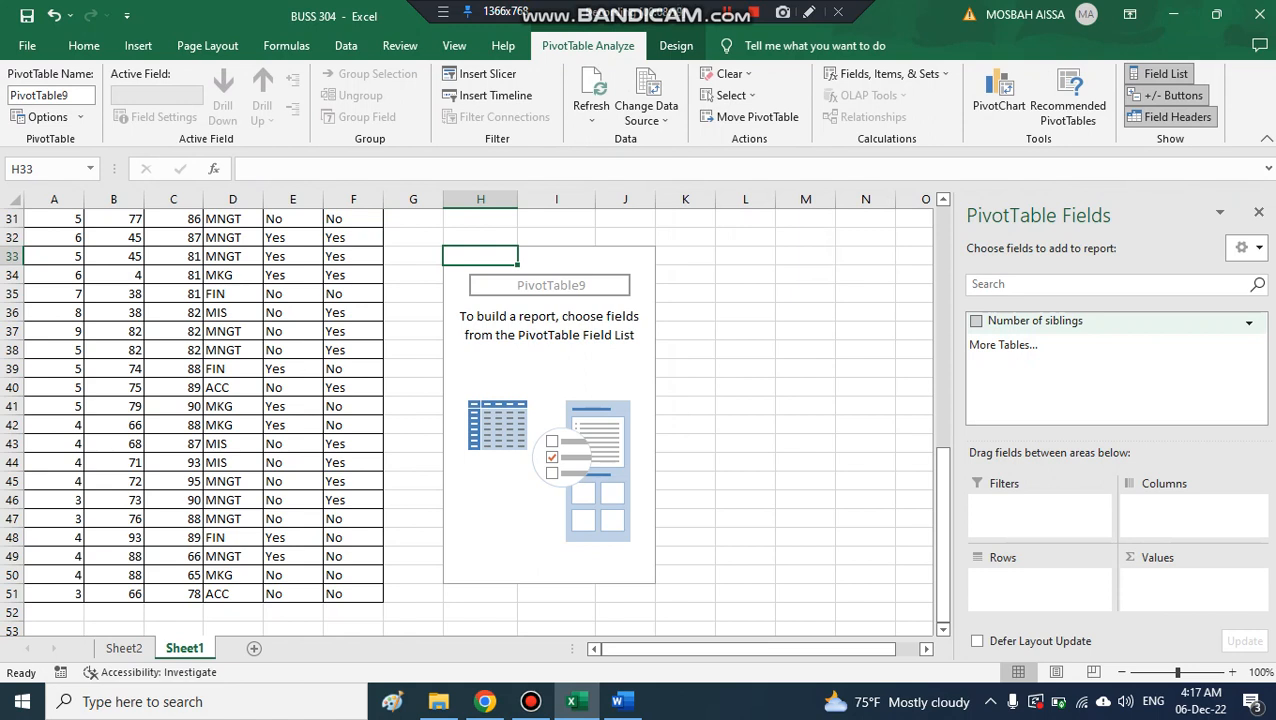
Add Number of siblings to both the values and rows of the PivotTable, and rename the Row Labels header as Siblings
{"action": "left_click", "coordinate": [976, 321]}
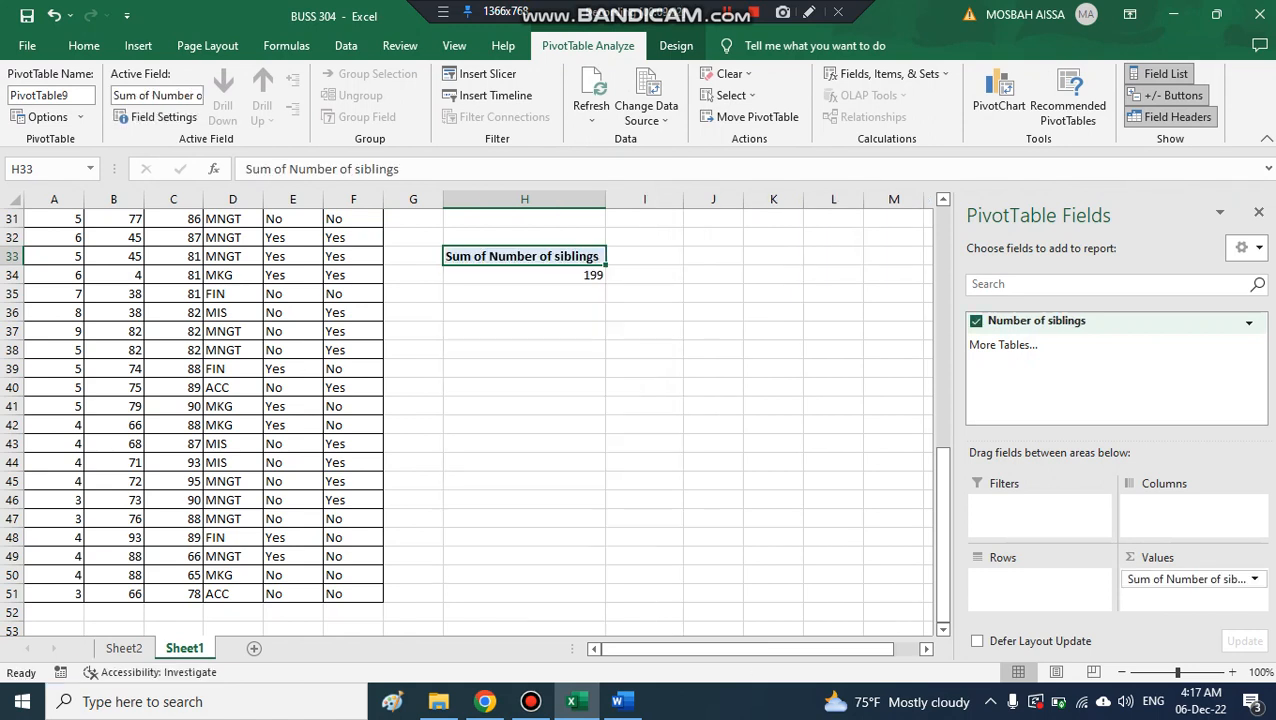
{"action": "left_click_drag", "start_coordinate": [1036, 320], "coordinate": [1040, 579]}
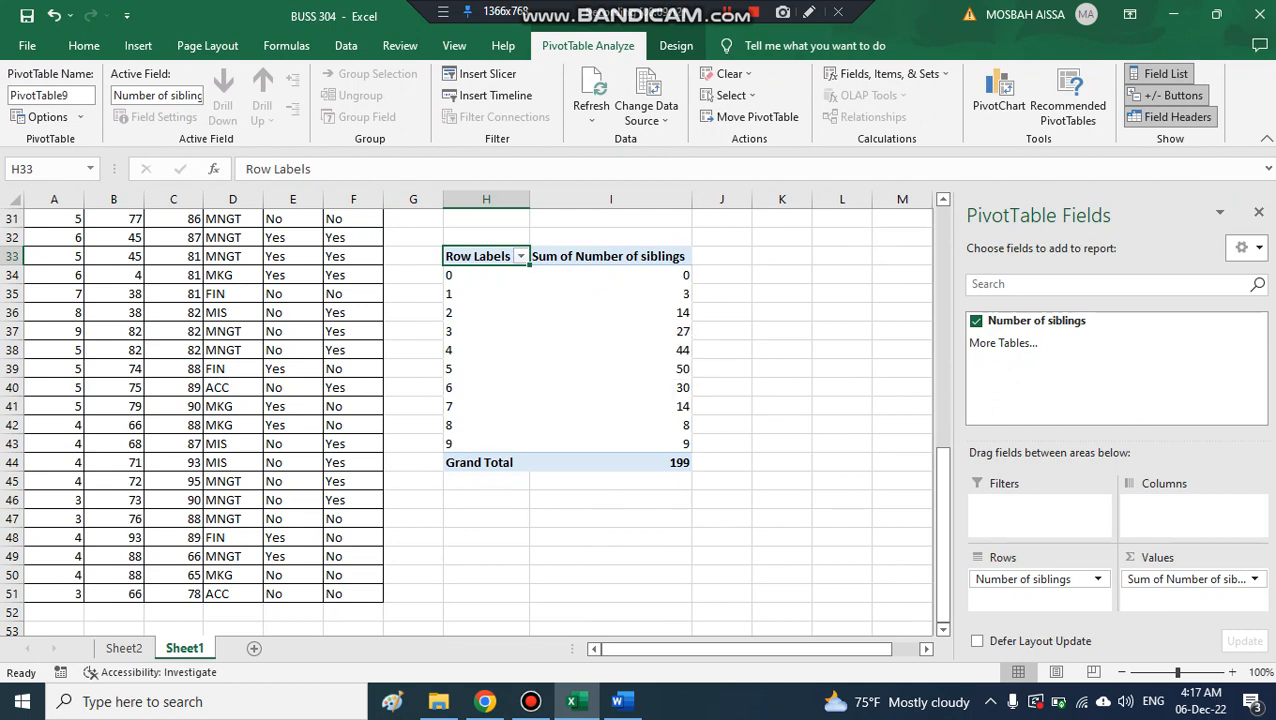
{"action": "double_click", "coordinate": [478, 256]}
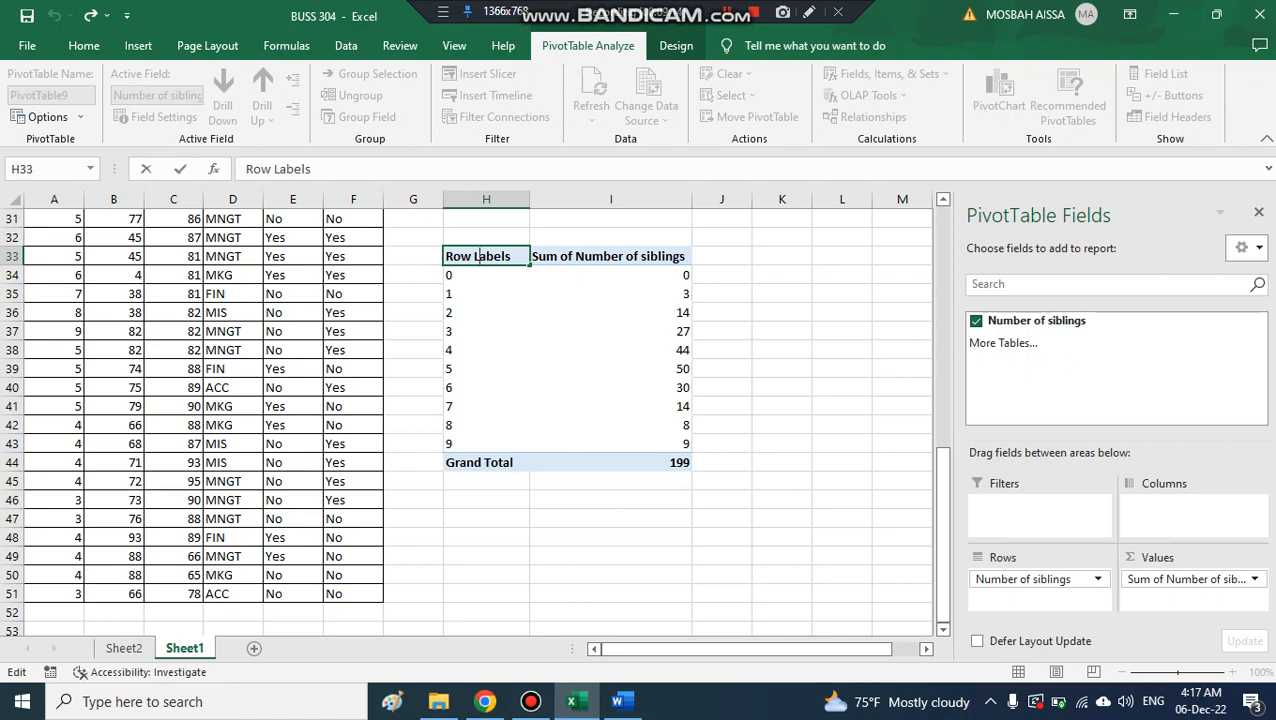
{"action": "left_click_drag", "start_coordinate": [510, 256], "coordinate": [444, 256]}
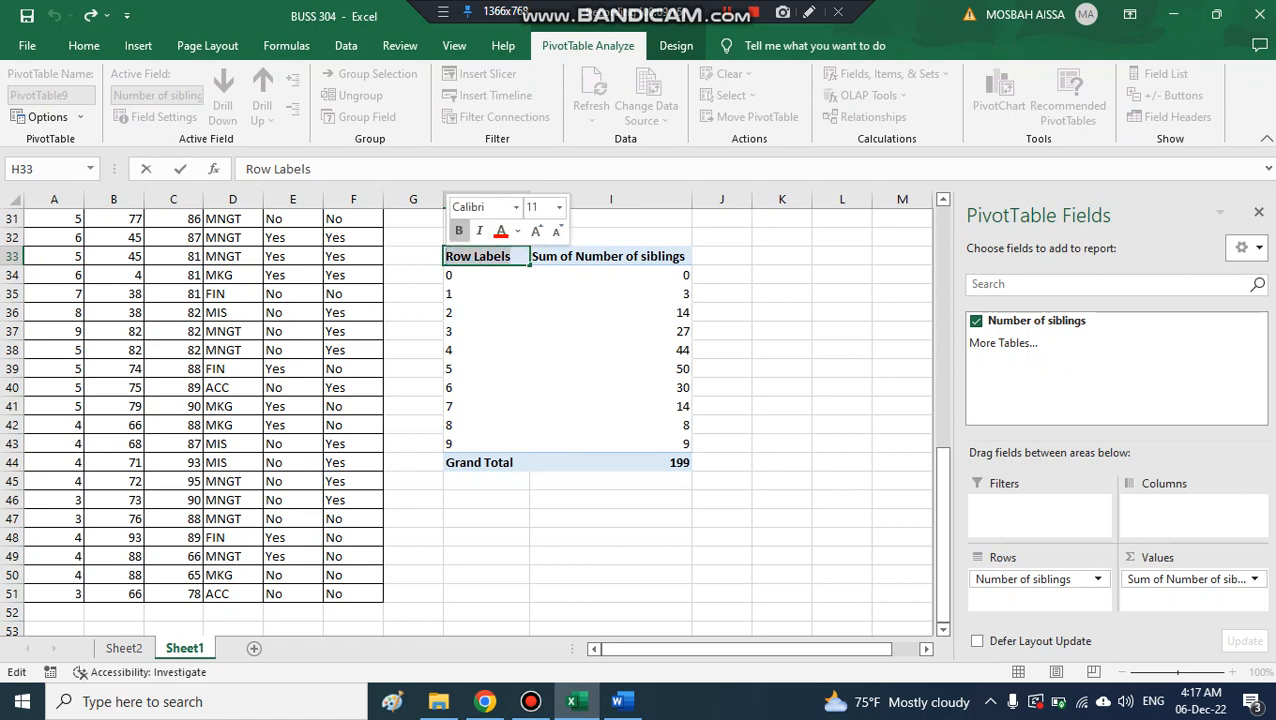
{"action": "type", "text": "Sibl"}
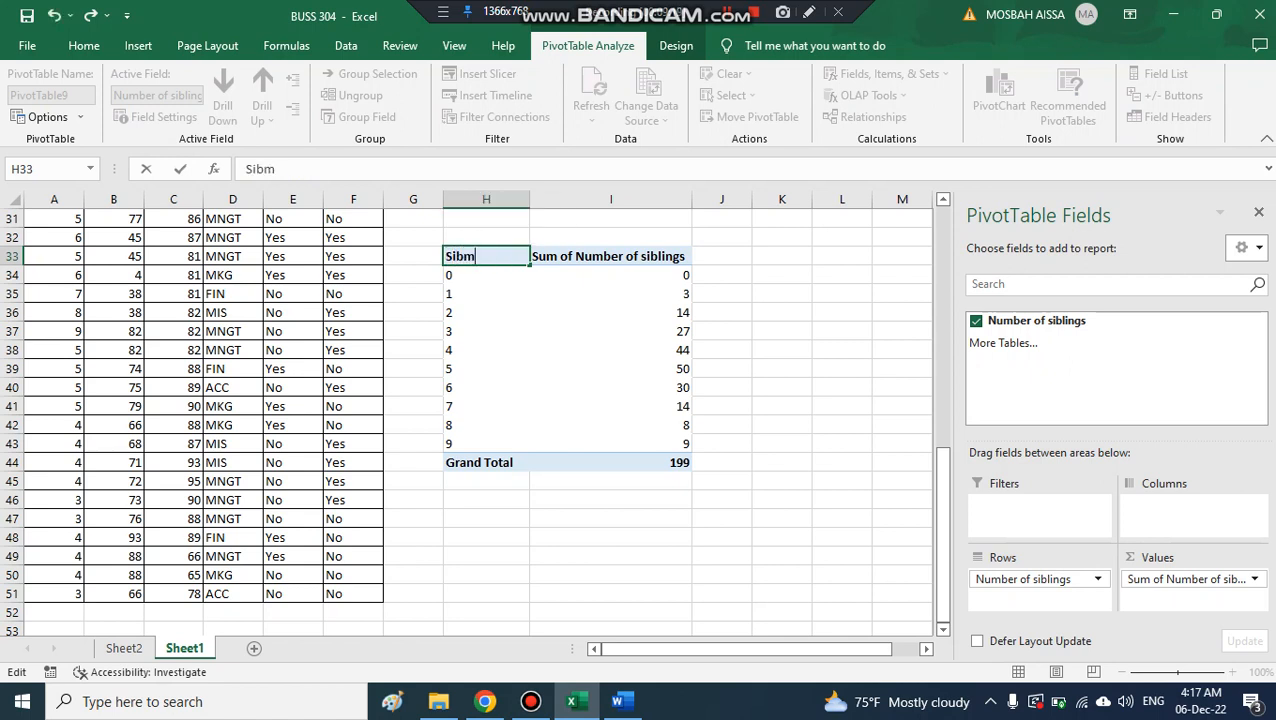
{"action": "type", "text": "ings"}
{"action": "left_click", "coordinate": [611, 275]}
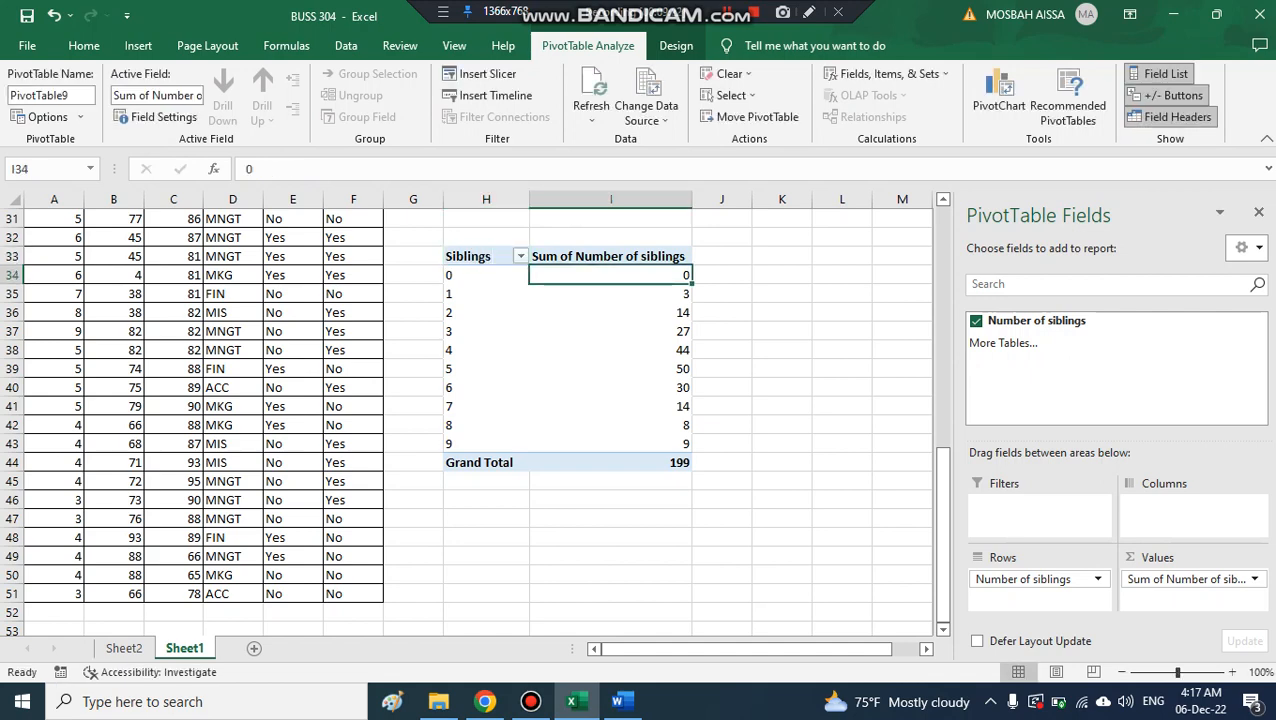
Enter Frequencies as the custom name of the summed Number of siblings field and summarize the field by Count
{"action": "double_click", "coordinate": [611, 257]}
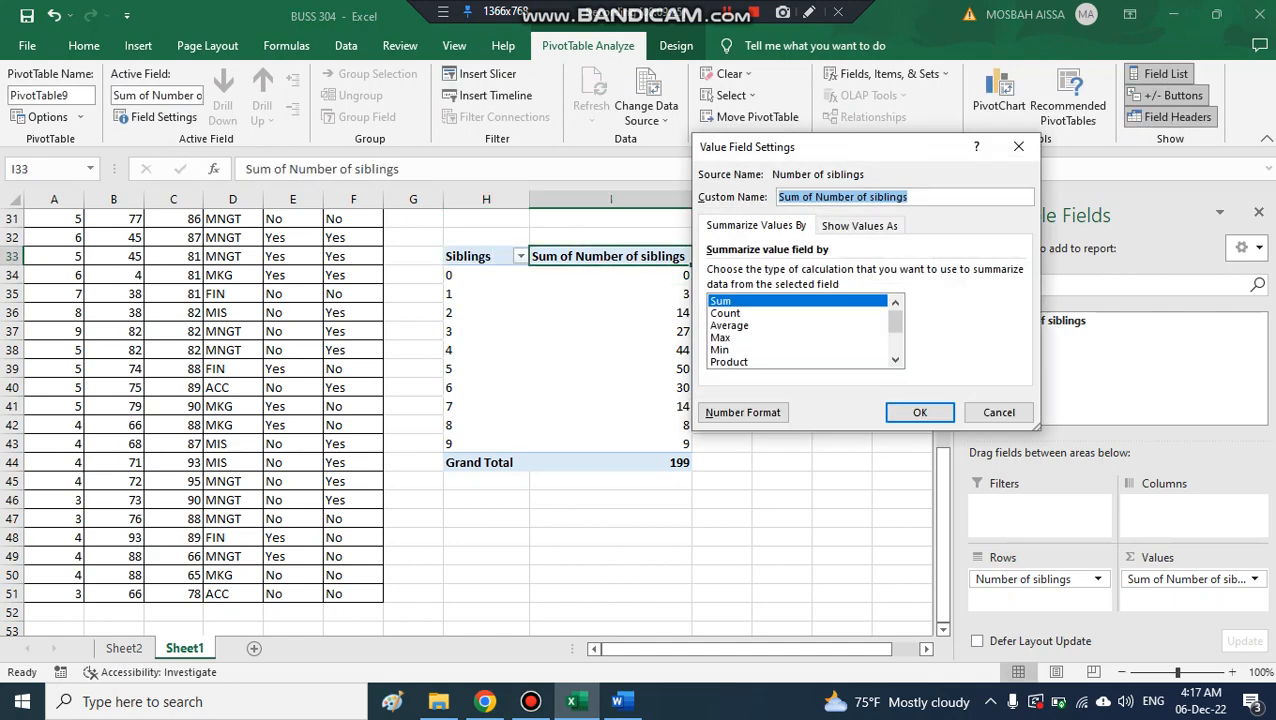
{"action": "left_click_drag", "start_coordinate": [912, 197], "coordinate": [776, 197]}
{"action": "type", "text": "F"}
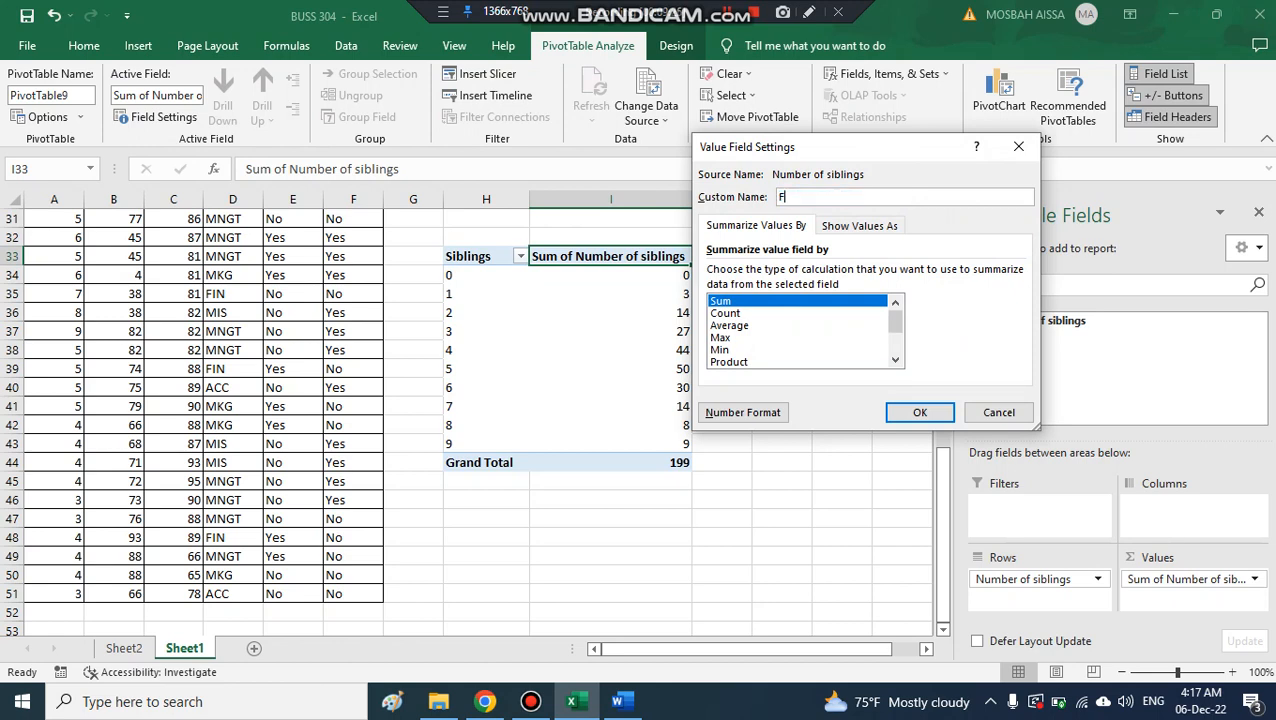
{"action": "type", "text": "requencies"}
{"action": "left_click", "coordinate": [726, 313]}
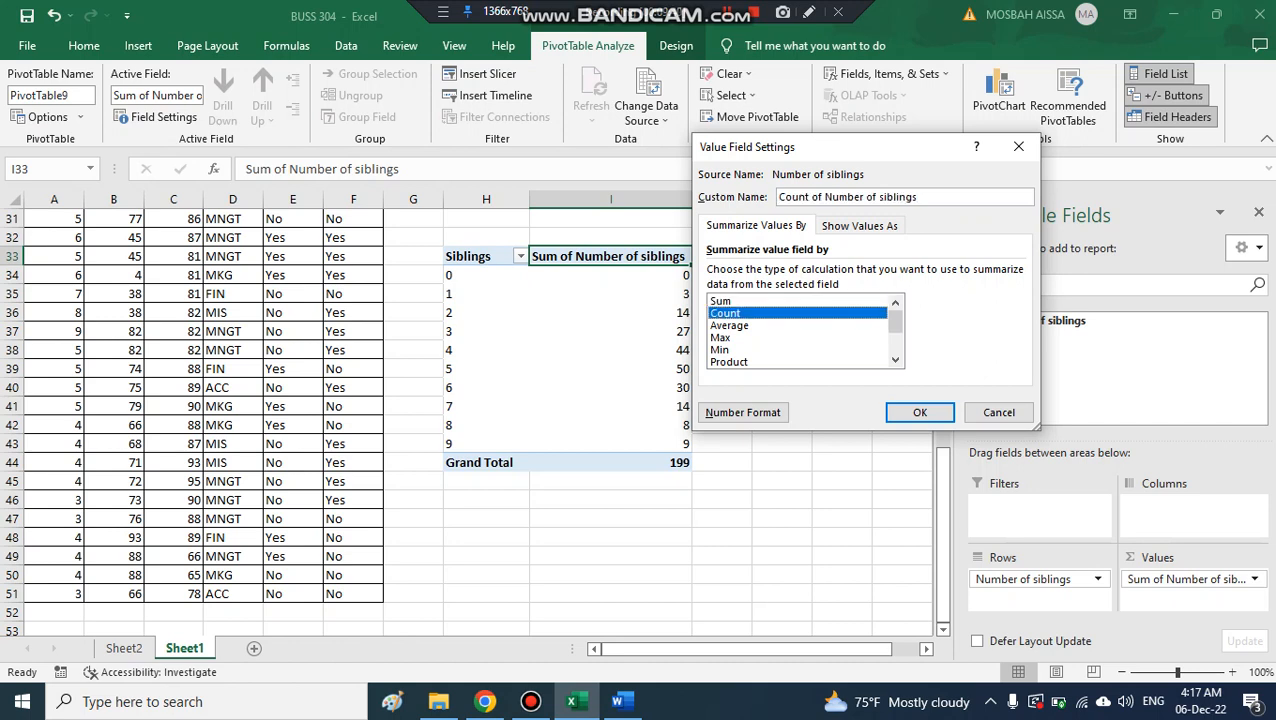
{"action": "key", "text": "Return"}
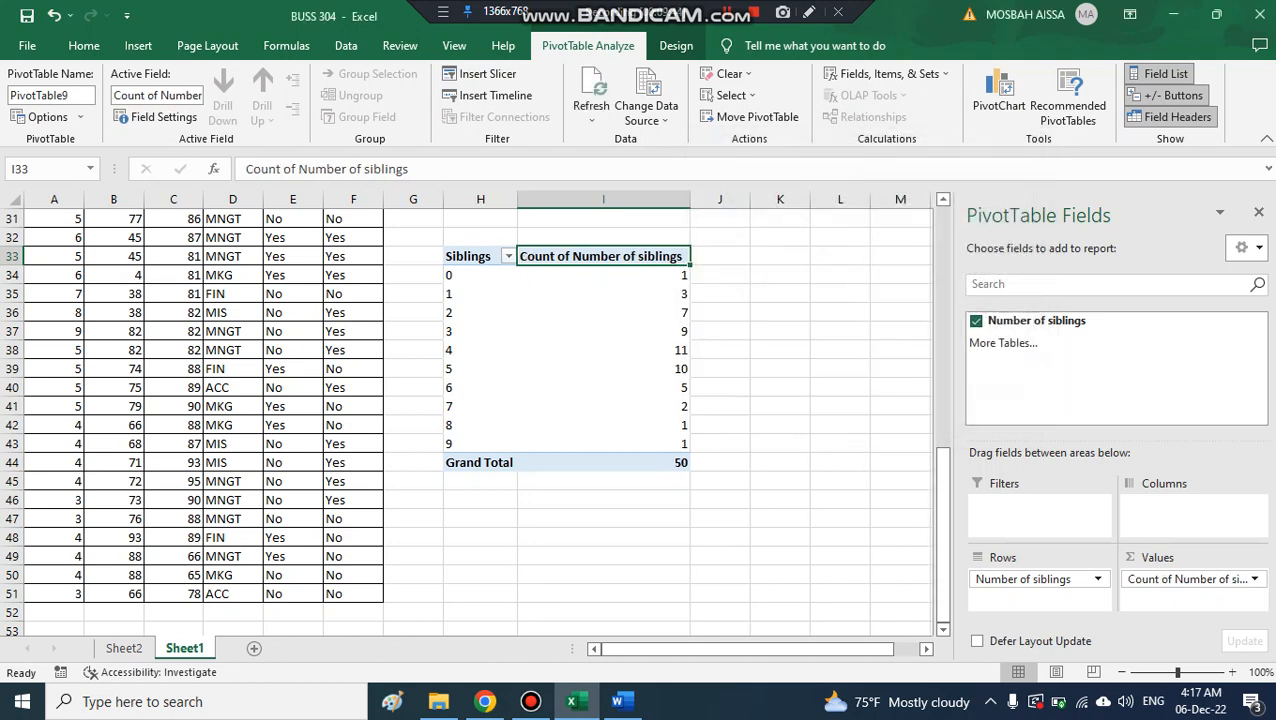
{"action": "mouse_move", "coordinate": [676, 277]}
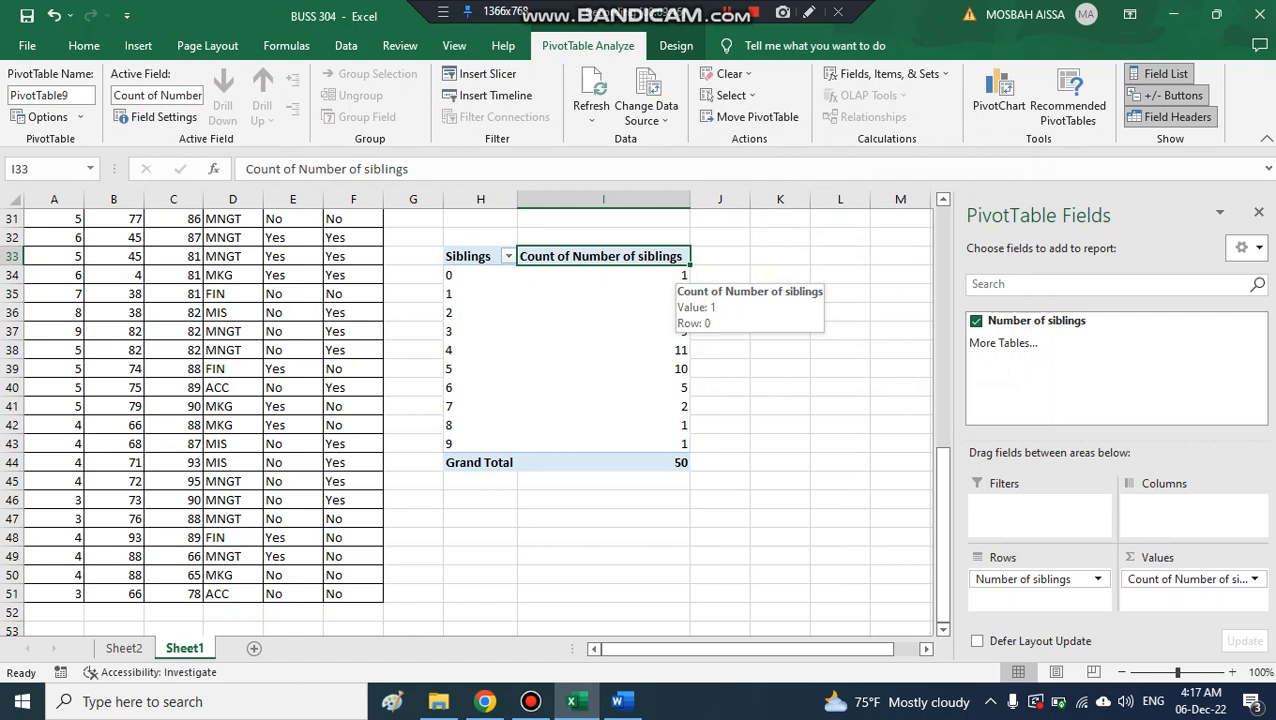